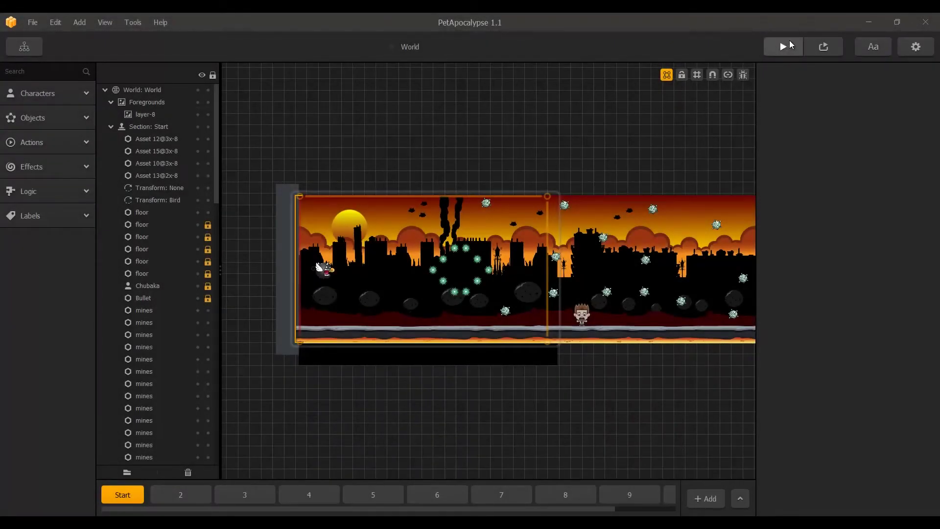
- Preview the game, start a run from the main menu, play until the run ends, and close the preview
left_click(785, 43)
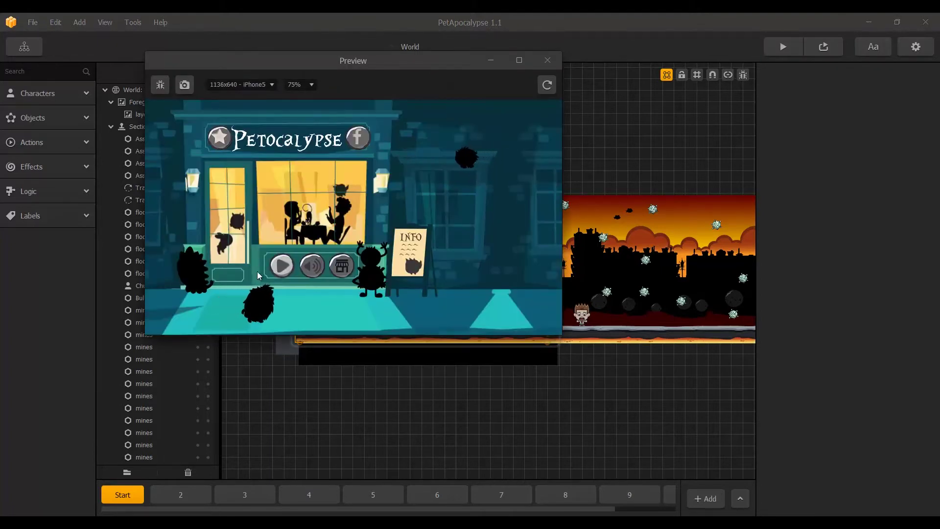
left_click(280, 267)
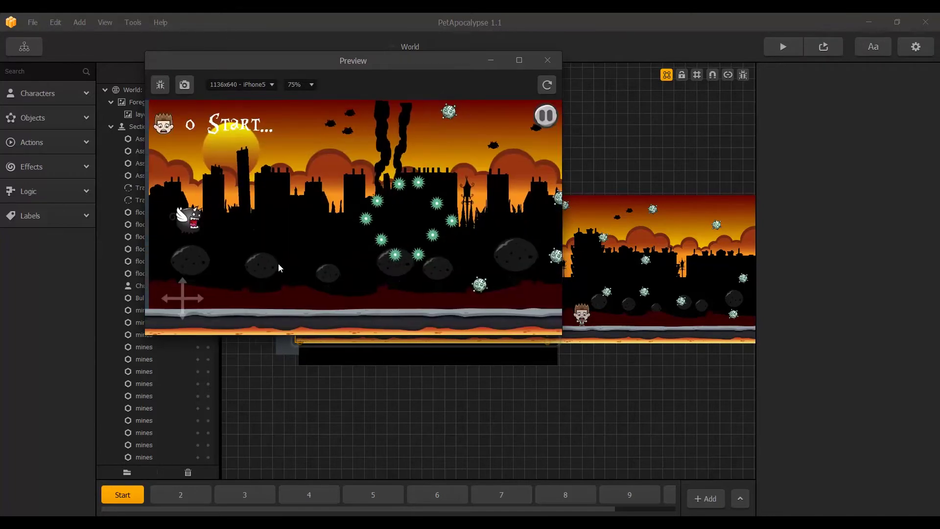
left_click_drag(251, 241, 499, 214)
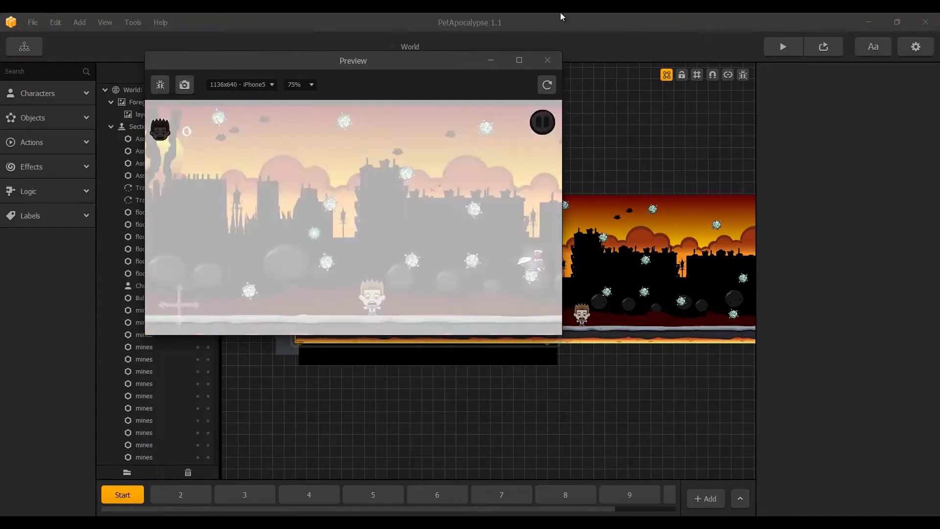
left_click(548, 61)
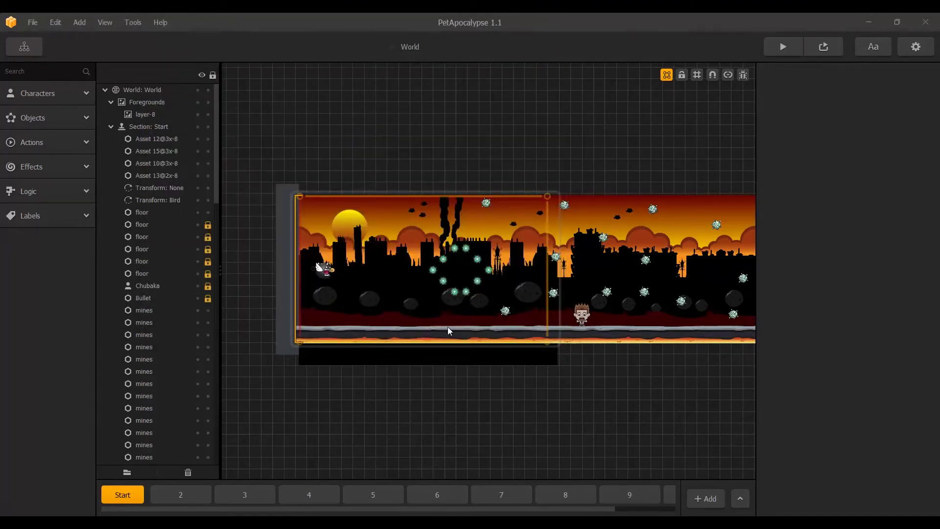
- Open the game mind map and move the Start, MainMenuworld and Main Menu UI nodes farther left, away from the other nodes
left_click(24, 46)
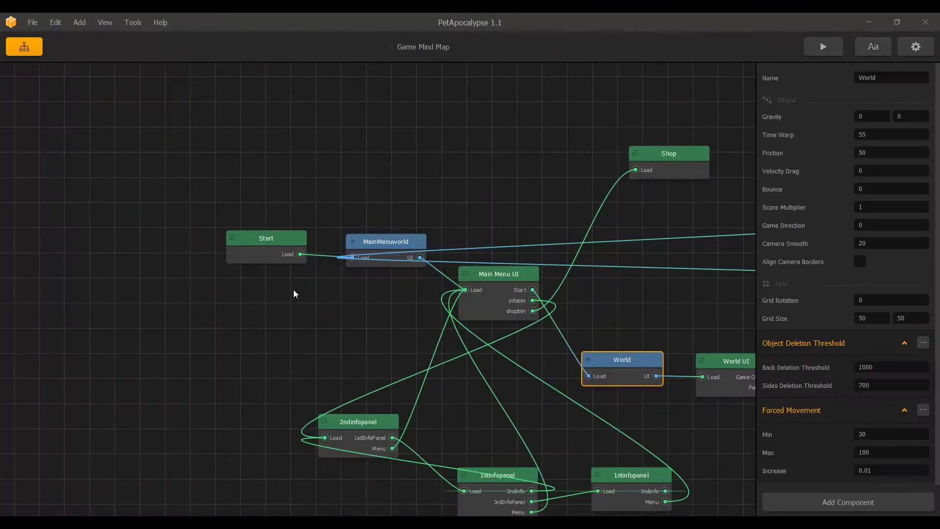
left_click_drag(262, 248, 82, 216)
left_click_drag(368, 258, 188, 223)
left_click_drag(492, 272, 337, 252)
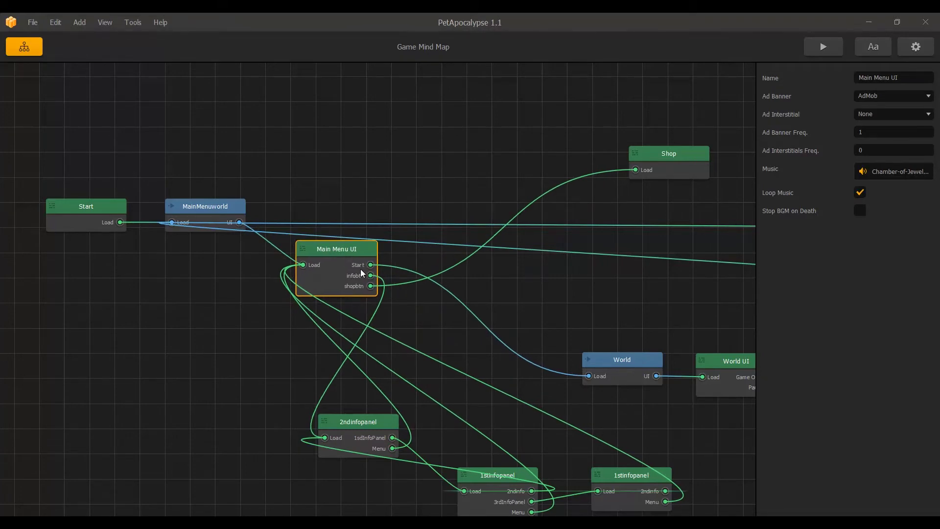
left_click_drag(622, 336, 406, 315)
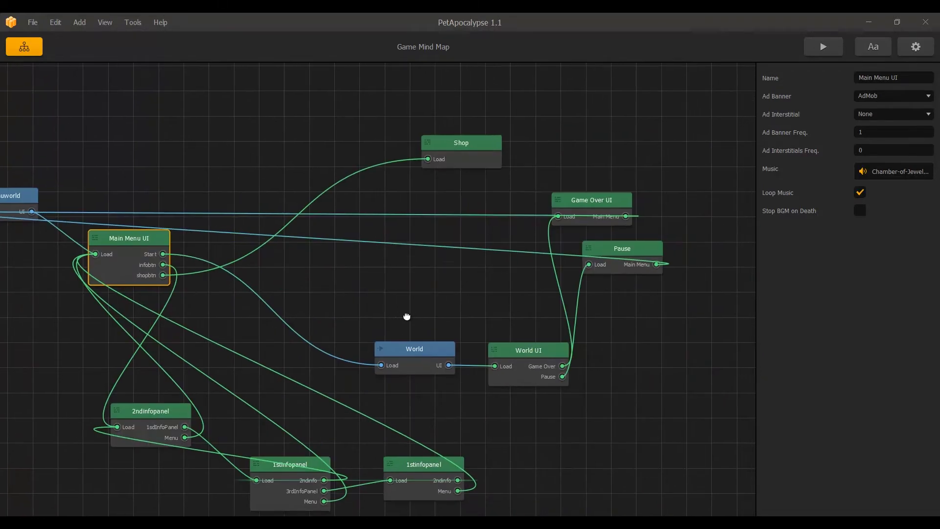
- Move the Game Over UI, Pause, World UI and World nodes up and to the right to free space beside Main Menu UI
left_click(503, 263)
left_click_drag(591, 205, 692, 178)
left_click_drag(633, 250, 715, 243)
left_click_drag(543, 365, 585, 266)
left_click_drag(411, 357, 474, 261)
left_click_drag(172, 274, 261, 367)
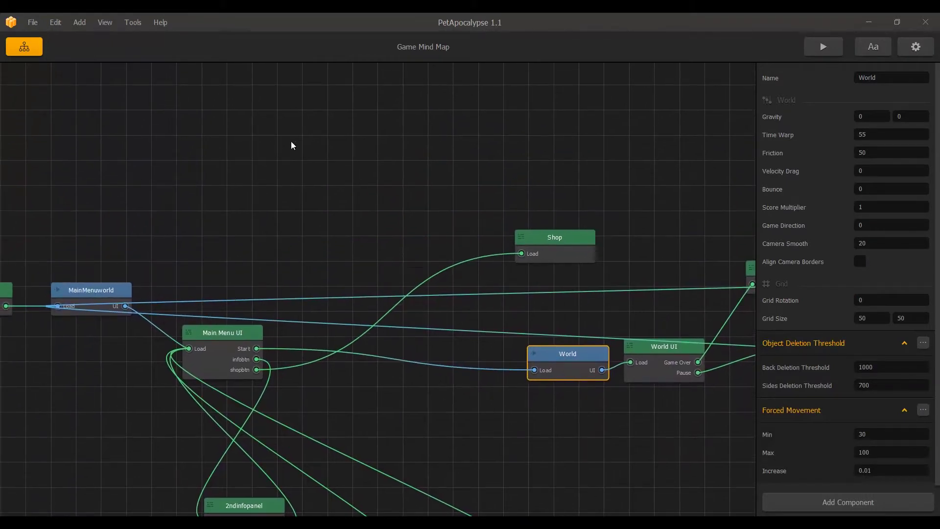
left_click(250, 250)
left_click_drag(225, 231, 222, 244)
- Duplicate the World node, place the copy above Main Menu UI, and connect the Start output of Main Menu UI to its Load input
left_click(556, 366)
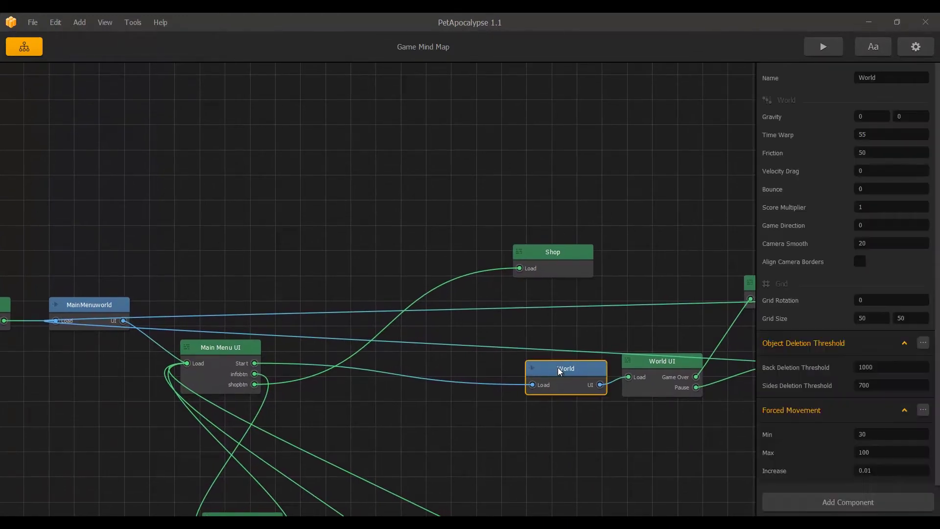
key("ctrl+d")
left_click_drag(504, 386, 438, 370)
left_click_drag(333, 296, 357, 216)
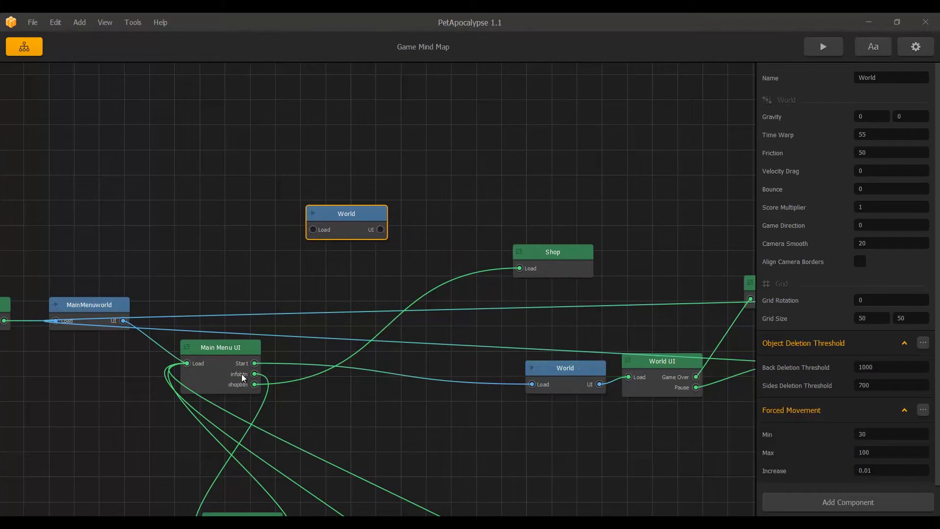
left_click_drag(254, 362, 313, 231)
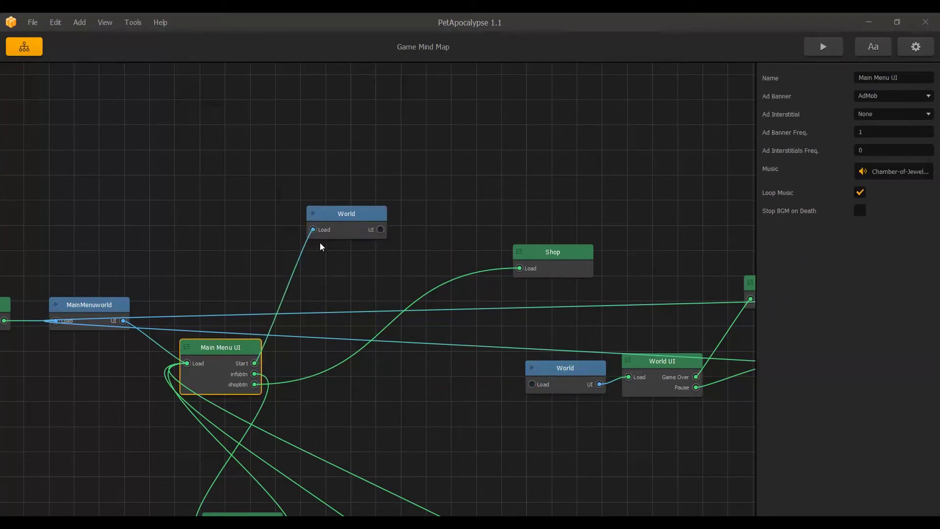
left_click_drag(333, 226, 313, 228)
- Rename the duplicated World node as Cutscene World
left_click(911, 78)
type("Cu")
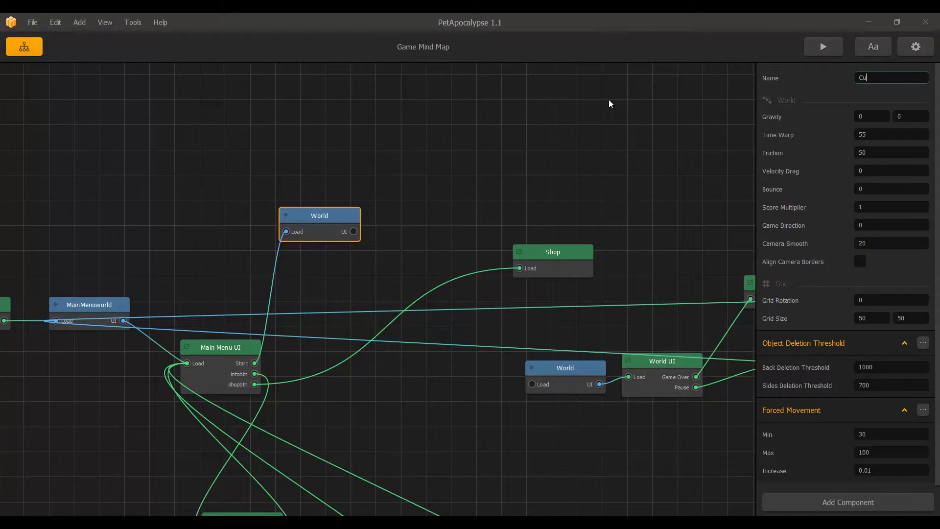
type("tscene World")
left_click(491, 188)
left_click(321, 228)
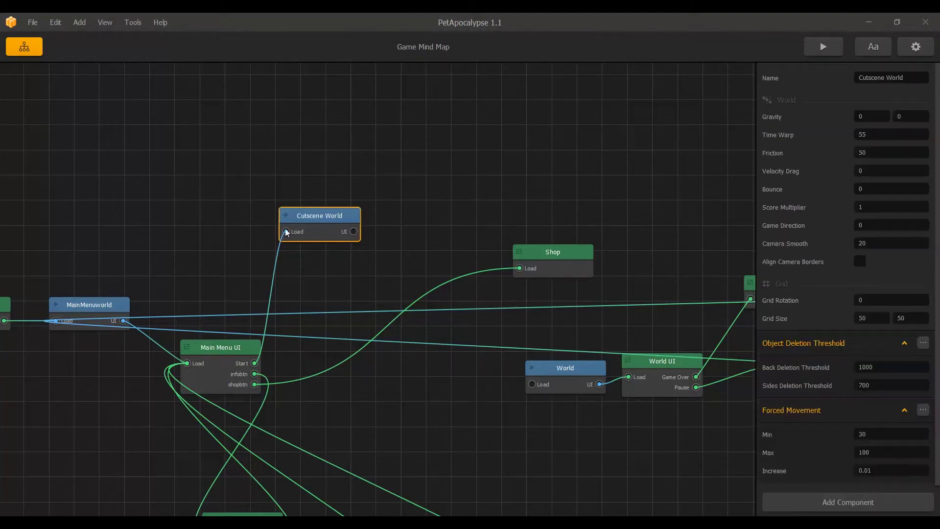
- Add a new UI node beside Cutscene World and connect the world's UI output to its Load input
right_click(461, 224)
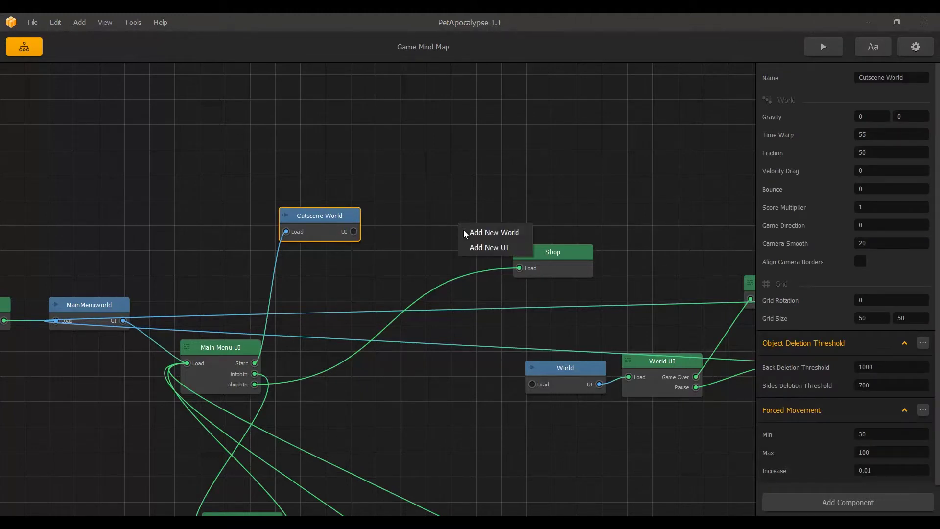
left_click(468, 248)
left_click_drag(478, 228, 400, 213)
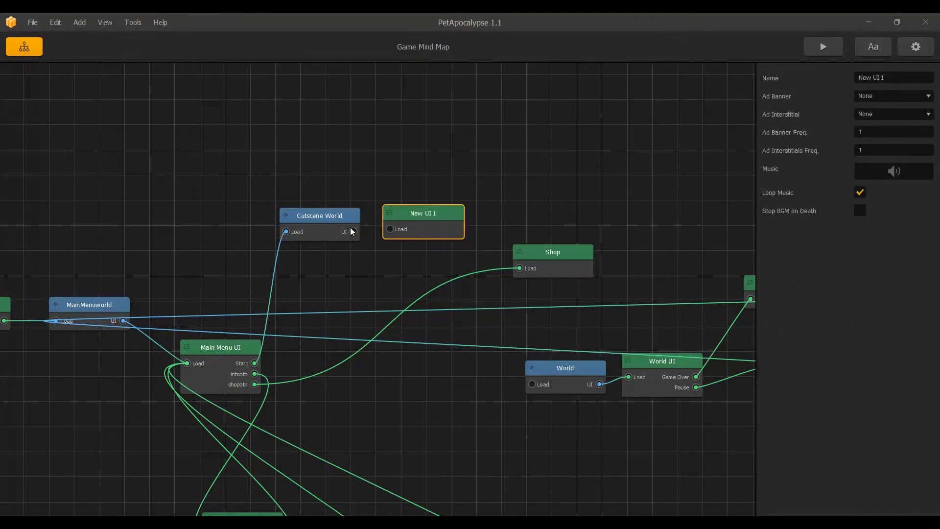
left_click_drag(352, 232, 391, 229)
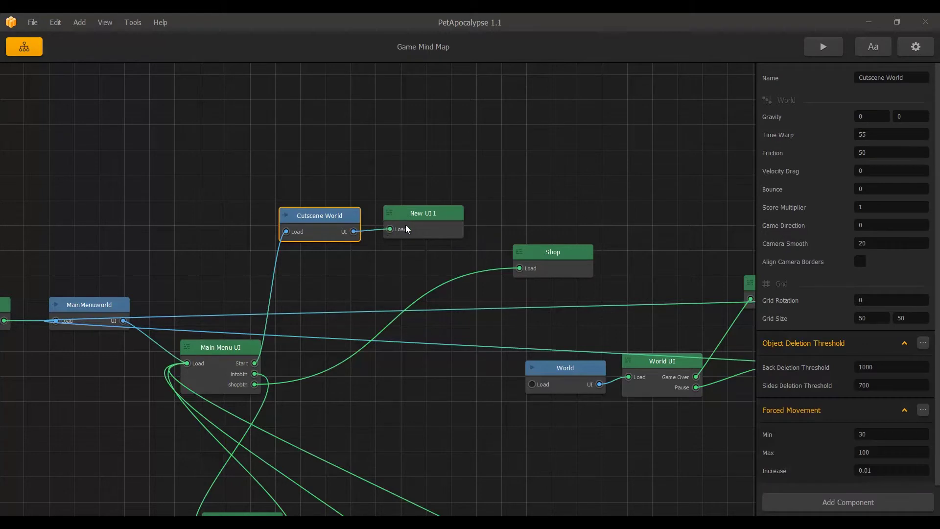
- Name the newly added UI node Pauser
left_click(426, 225)
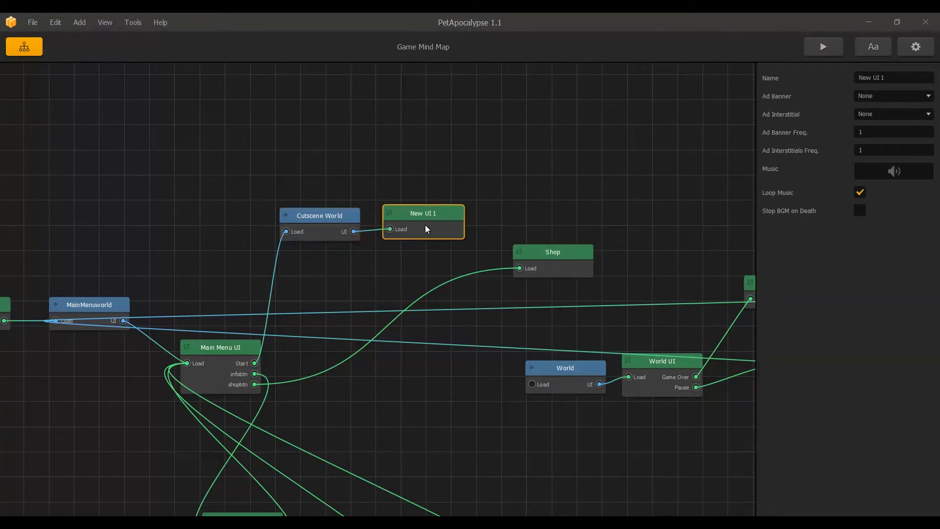
double_click(426, 229)
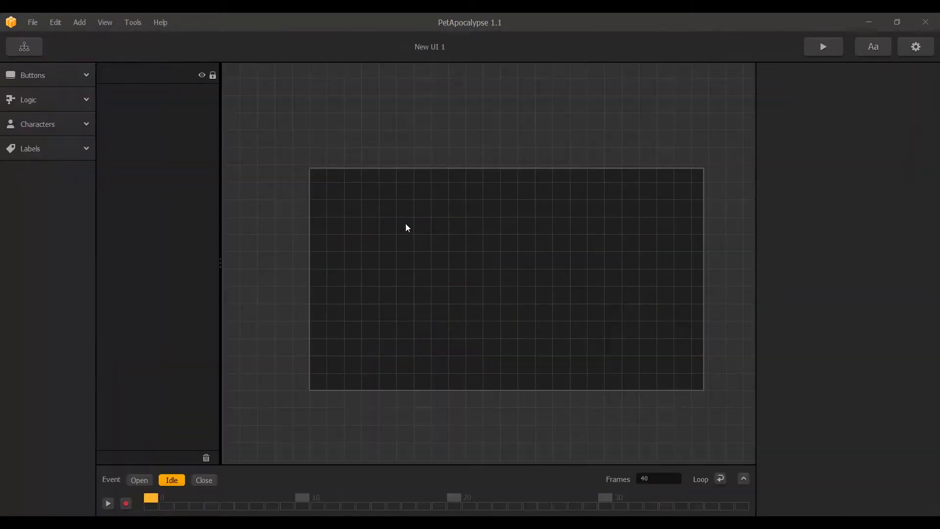
left_click(24, 46)
type("Pauser")
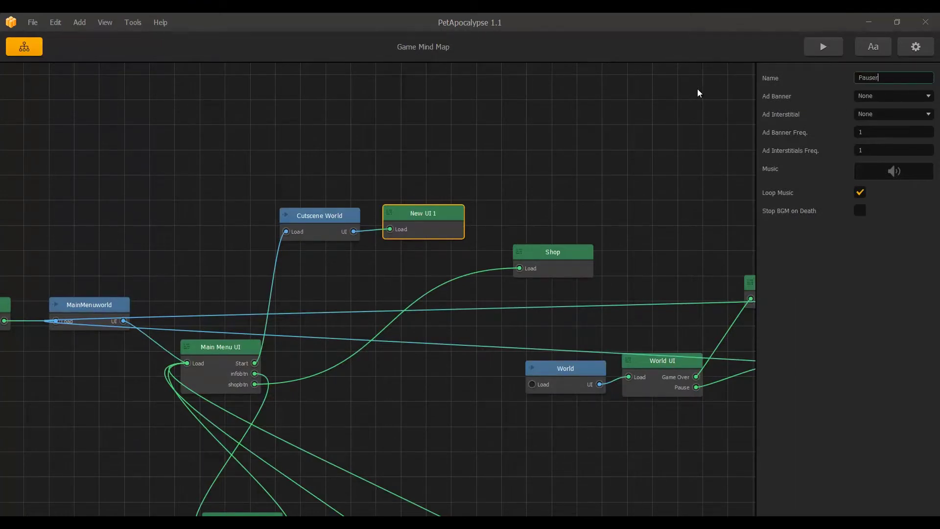
- Move the Shop node down below the Main Menu UI and World level, clear of the cutscene nodes
left_click_drag(535, 273, 439, 367)
left_click_drag(255, 384, 404, 431)
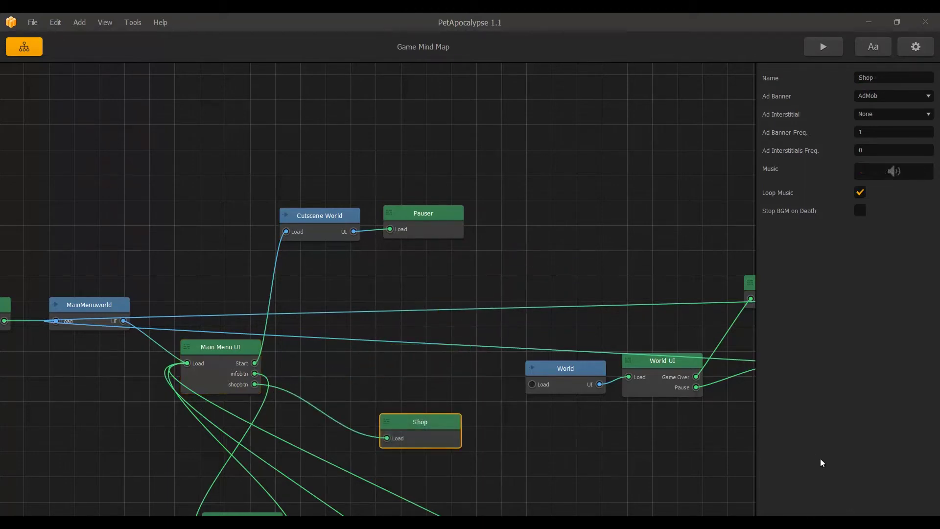
- Rename the UI node linked to Cutscene World as Cutscene Pauser
left_click(438, 225)
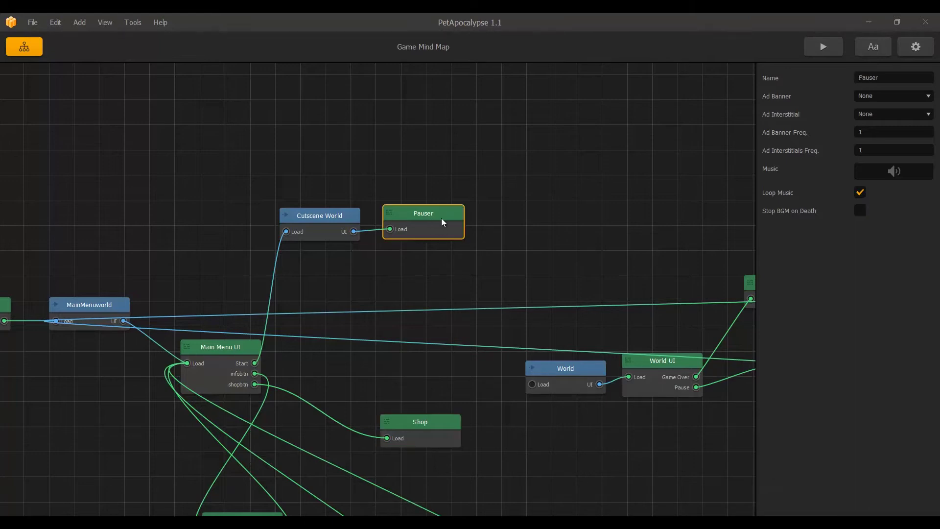
double_click(887, 78)
type("Cutscene Pauser")
left_click(431, 232)
- Import Screenshot_61.png from the Buildbox tutorial Data folder into the Cutscene Pauser screen and stretch it slightly beyond the whole canvas
double_click(430, 226)
key("alt+Tab")
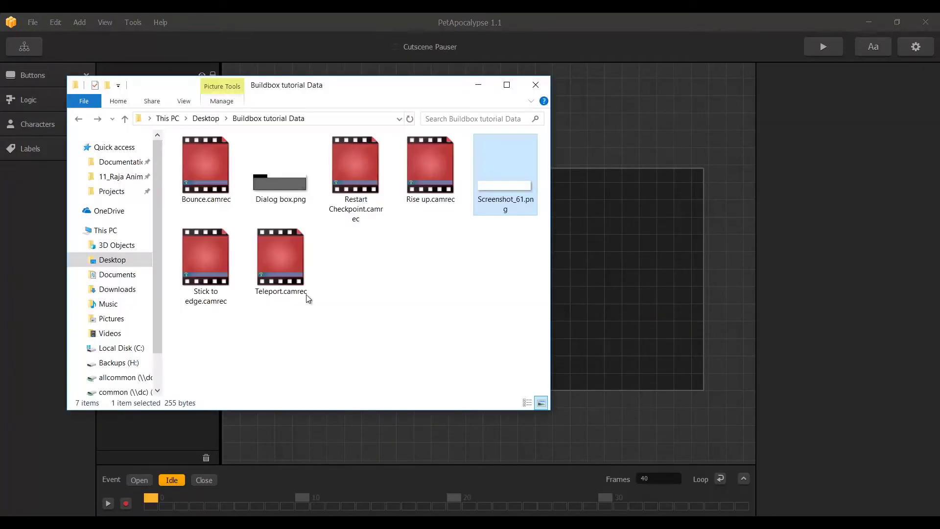
left_click_drag(506, 202, 608, 259)
left_click(593, 13)
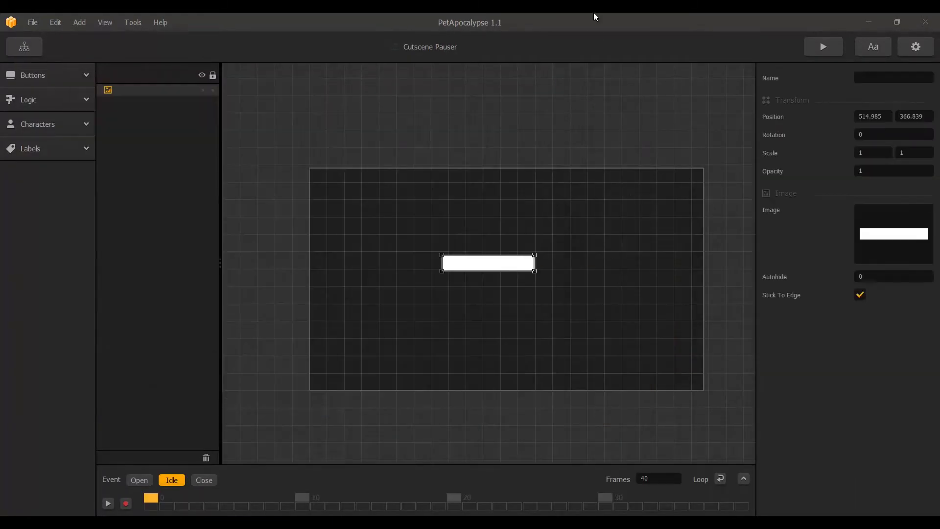
left_click_drag(537, 270, 710, 399)
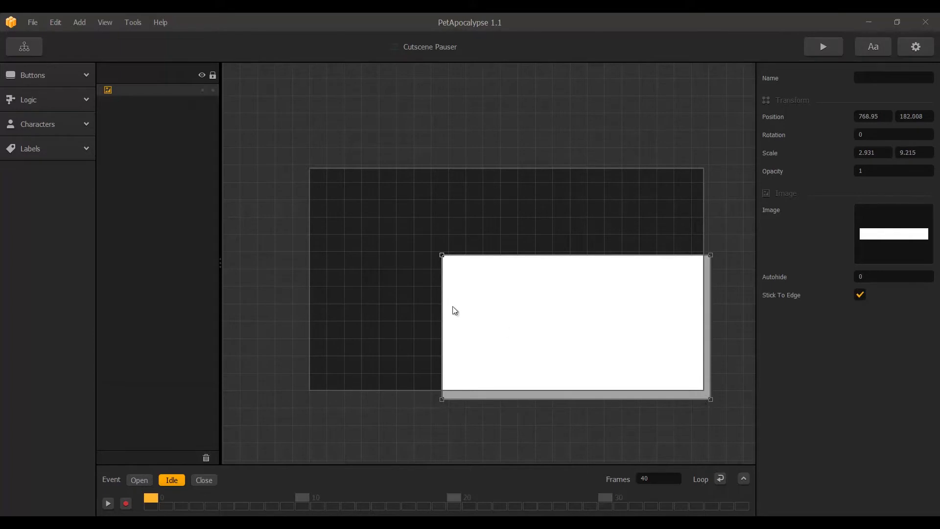
left_click_drag(441, 255, 302, 158)
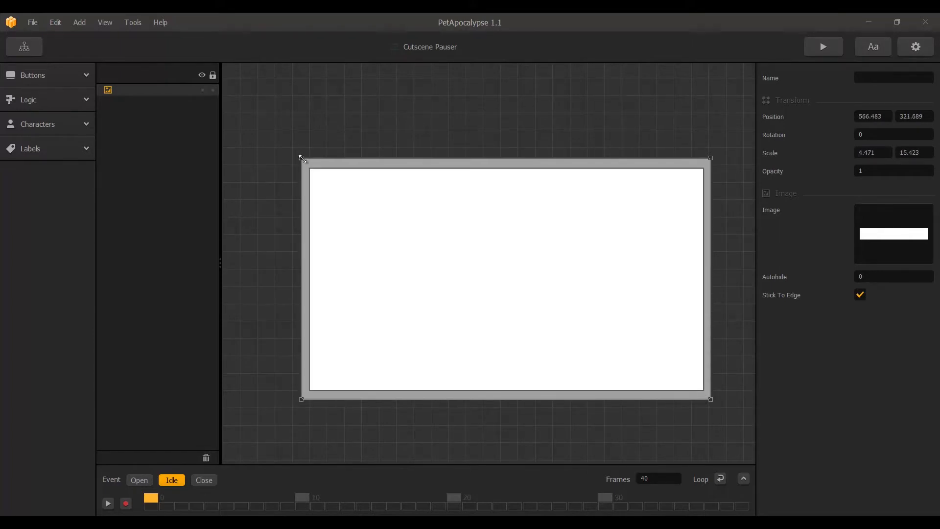
- Duplicate the Cutscene Pauser node in the mind map, name the copy Cutscene UI 1, and place it right beside the original
left_click(15, 45)
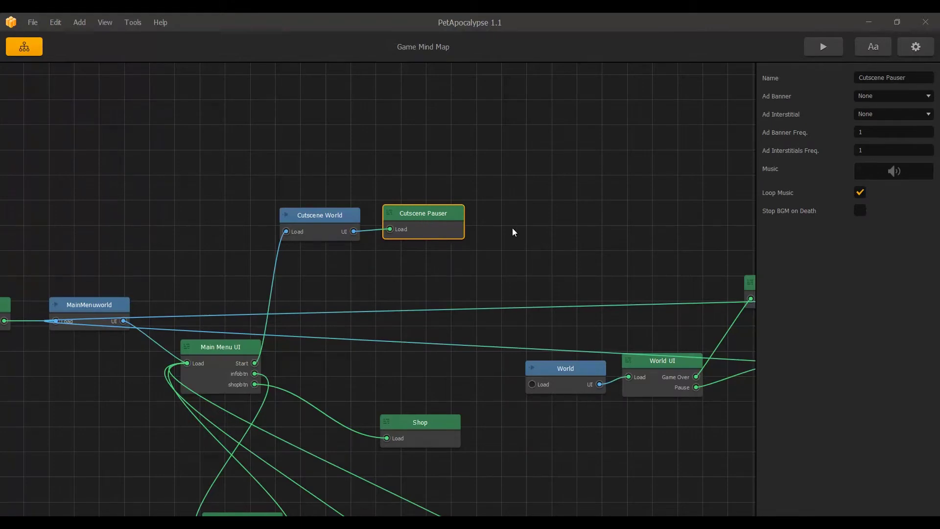
left_click_drag(419, 216, 555, 215, "ctrl")
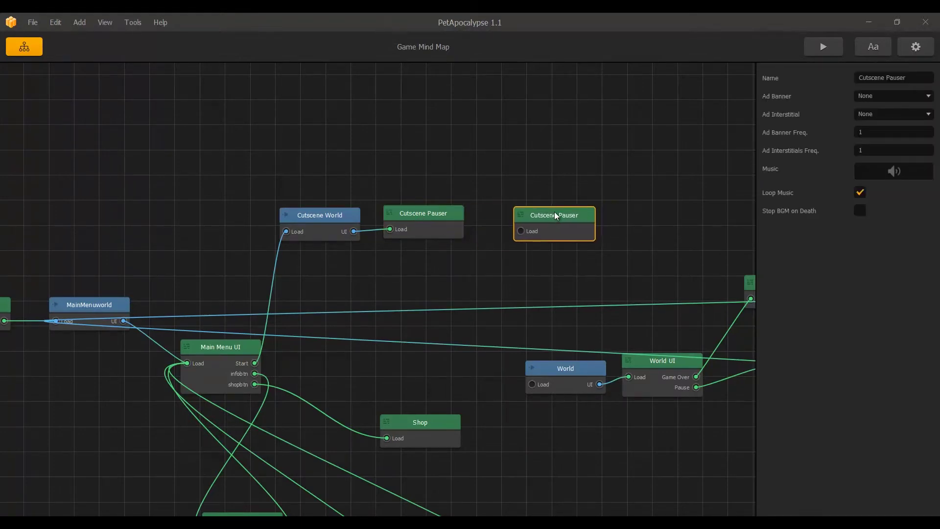
triple_click(910, 79)
type("C")
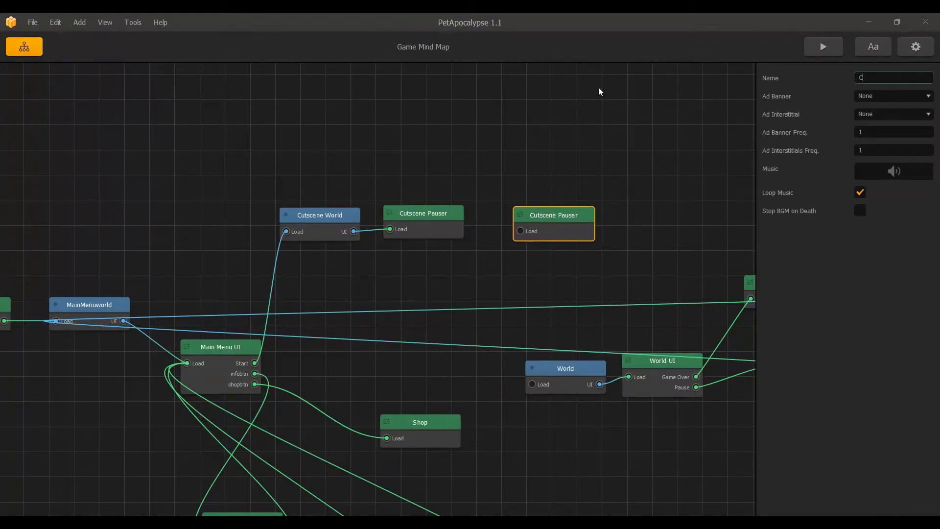
type("utscene UI 1")
left_click(554, 169)
left_click_drag(548, 218, 523, 215)
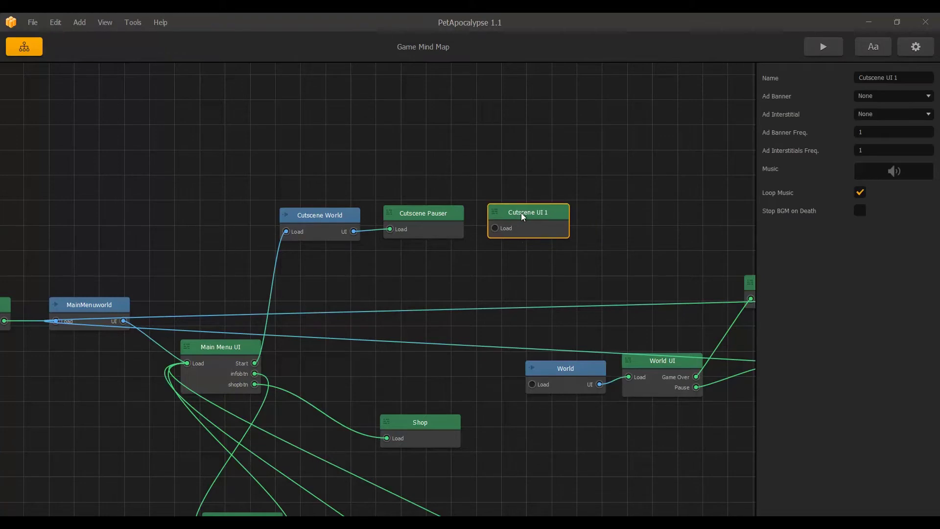
- Set the opacity of the full-canvas white image in the Cutscene Pauser screen to 0
double_click(437, 225)
left_click(405, 245)
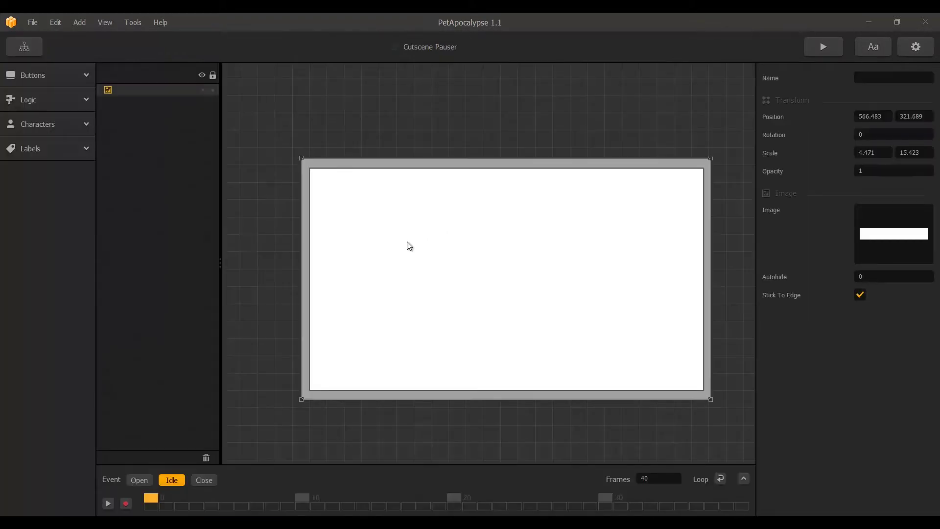
double_click(929, 171)
type("0")
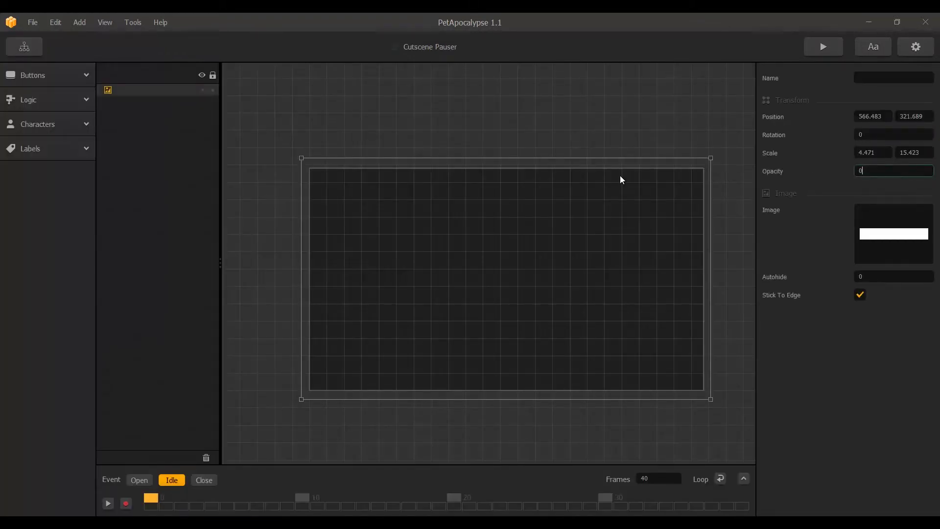
left_click(246, 195)
- Add an Event Observer outside the Cutscene Pauser canvas and set its event type to Time Out with a time of 0
left_click(49, 99)
left_click_drag(58, 132, 255, 154)
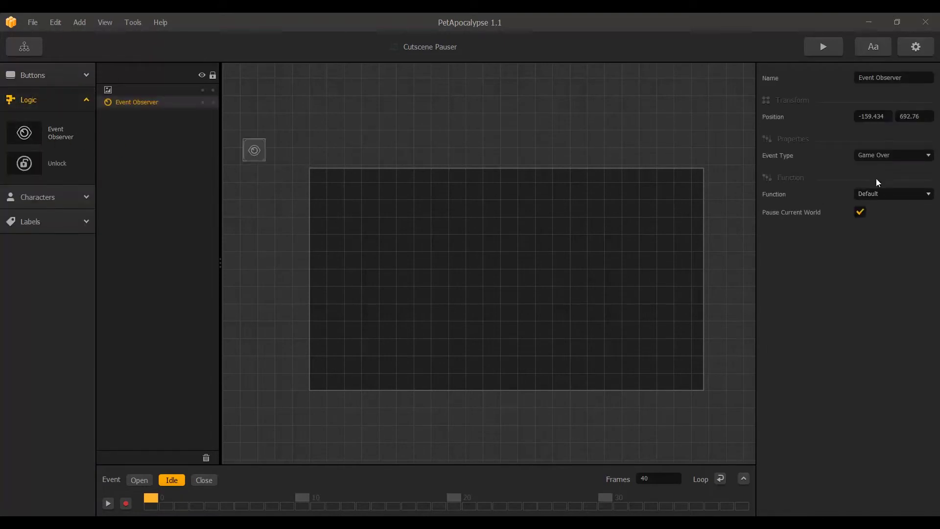
left_click(880, 155)
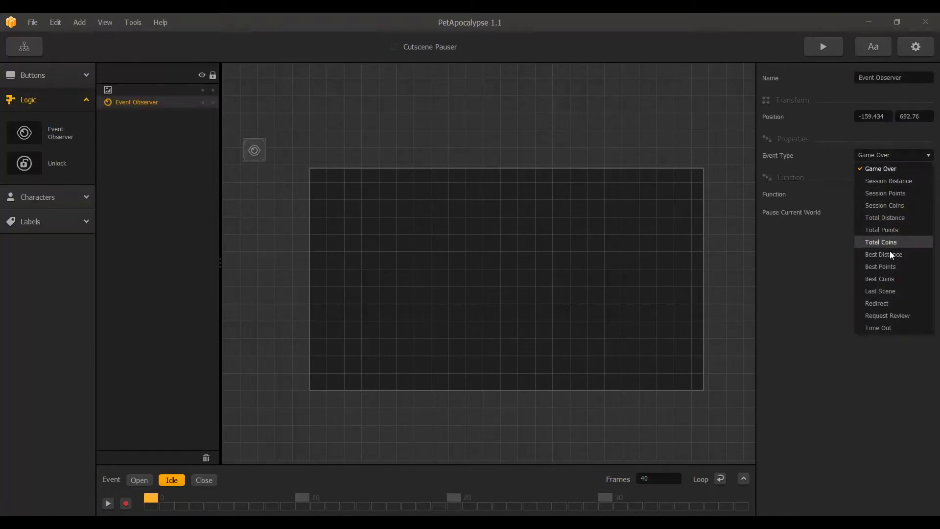
left_click(885, 328)
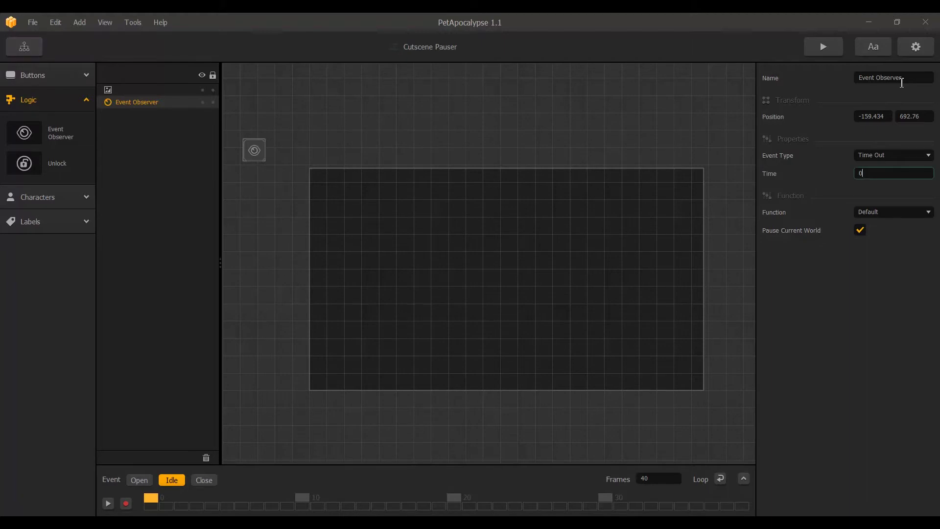
- Preview the game and start play from the main menu to test the Cutscene World
left_click(832, 52)
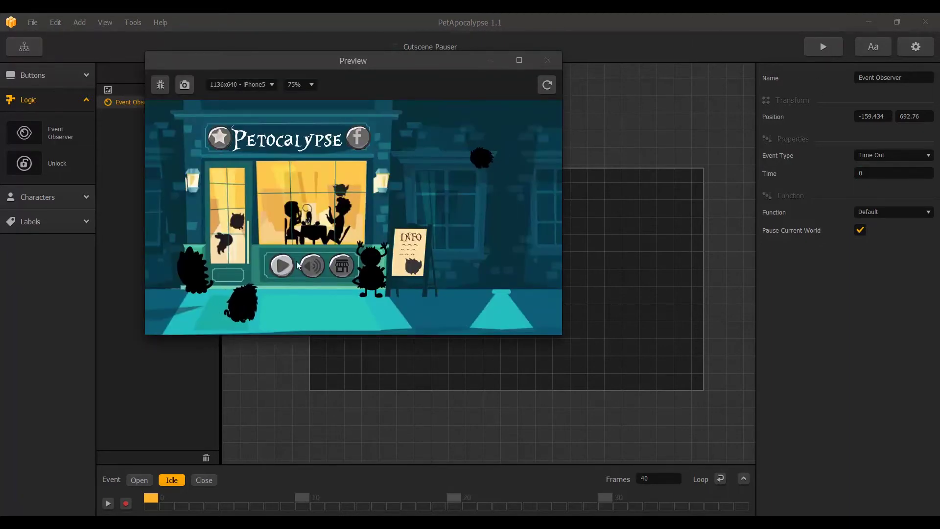
left_click(283, 268)
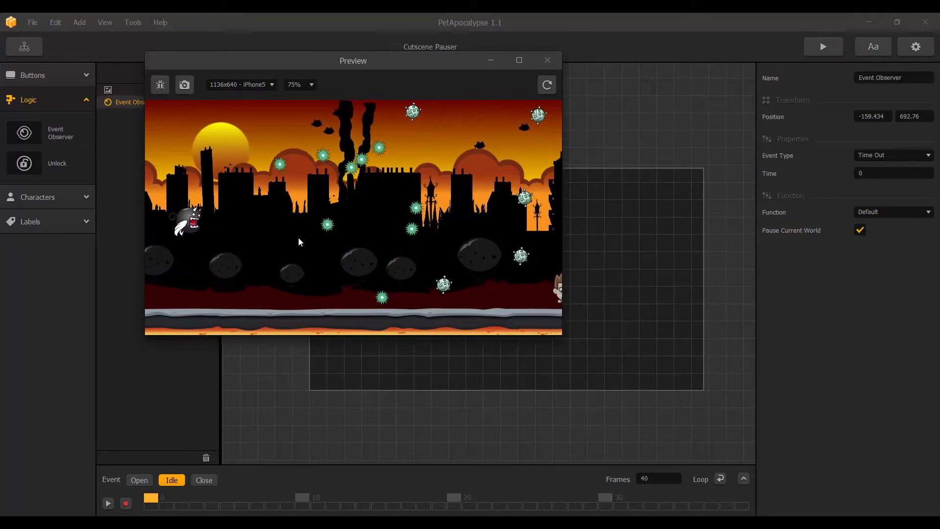
left_click(547, 60)
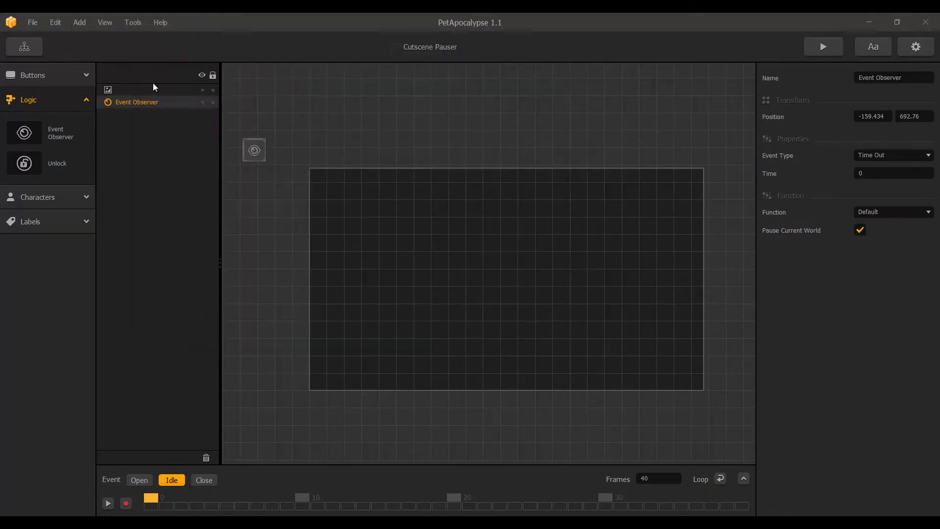
- Connect the Cutscene Pauser's Event Observer output to the Load input of Cutscene UI 1 in the mind map
left_click(39, 48)
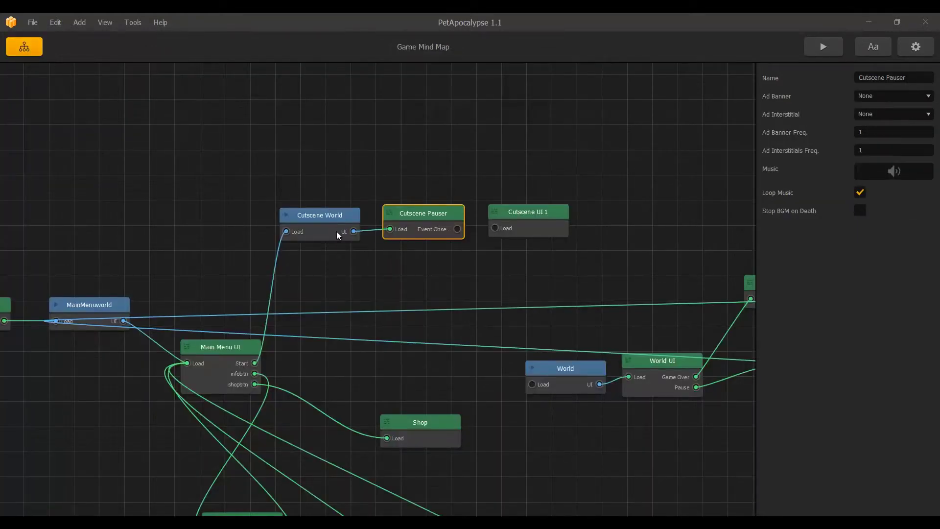
left_click_drag(413, 219, 538, 218)
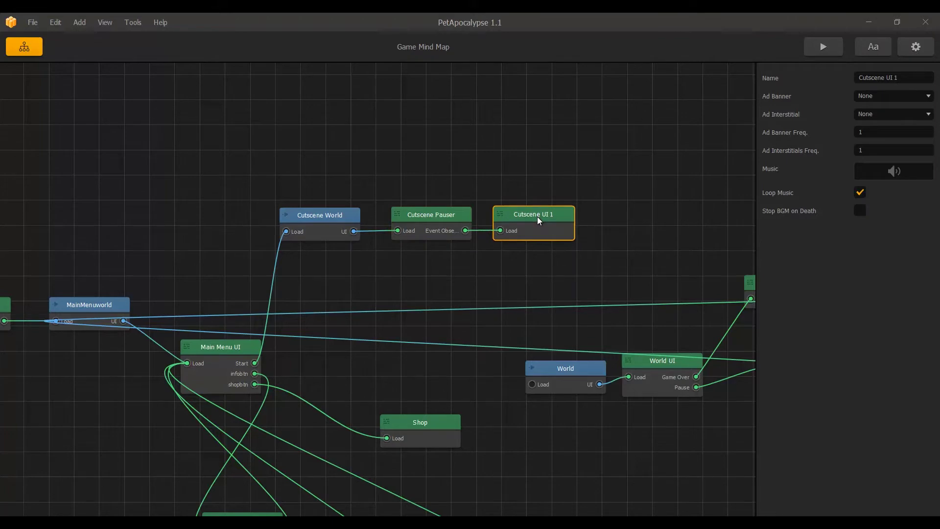
left_click(820, 49)
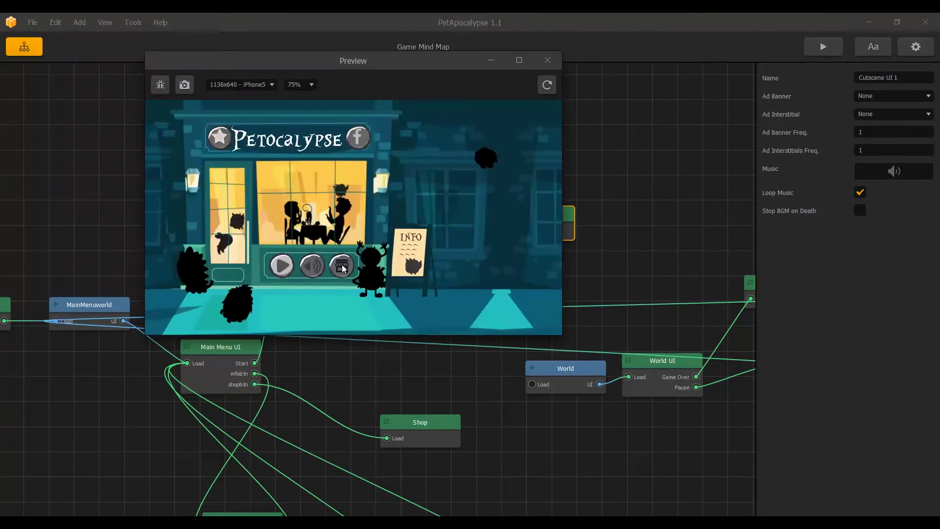
left_click(547, 60)
- Move the Event Observer close to the Cutscene Pauser canvas's upper-left corner and review its function options and the screen's Close event
double_click(437, 214)
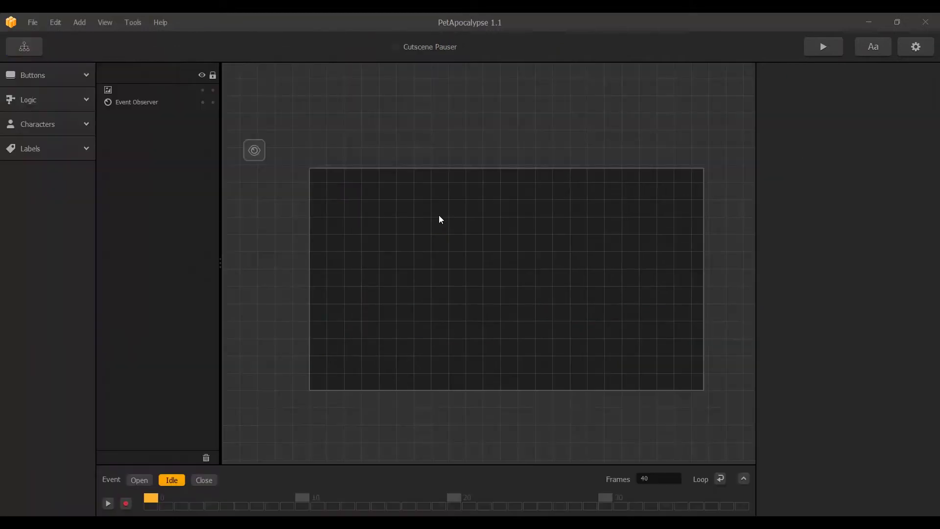
left_click_drag(259, 151, 298, 157)
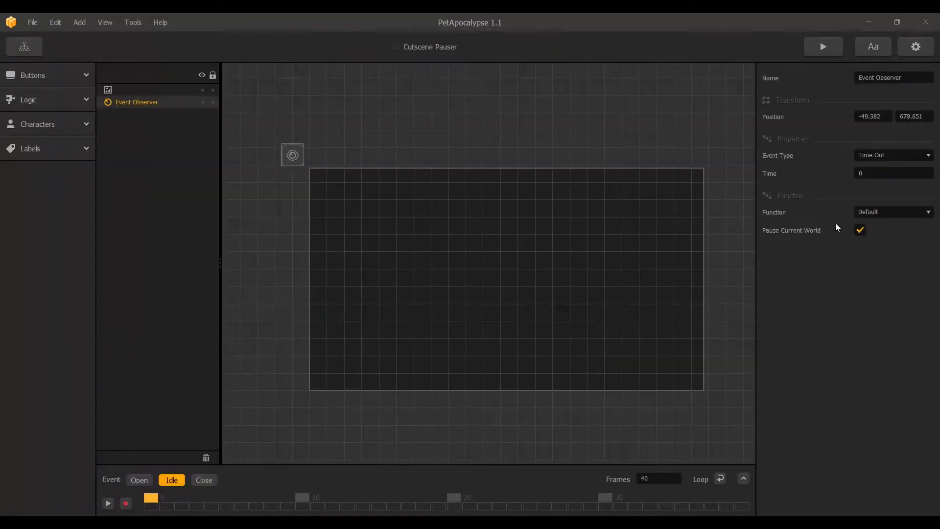
left_click(874, 214)
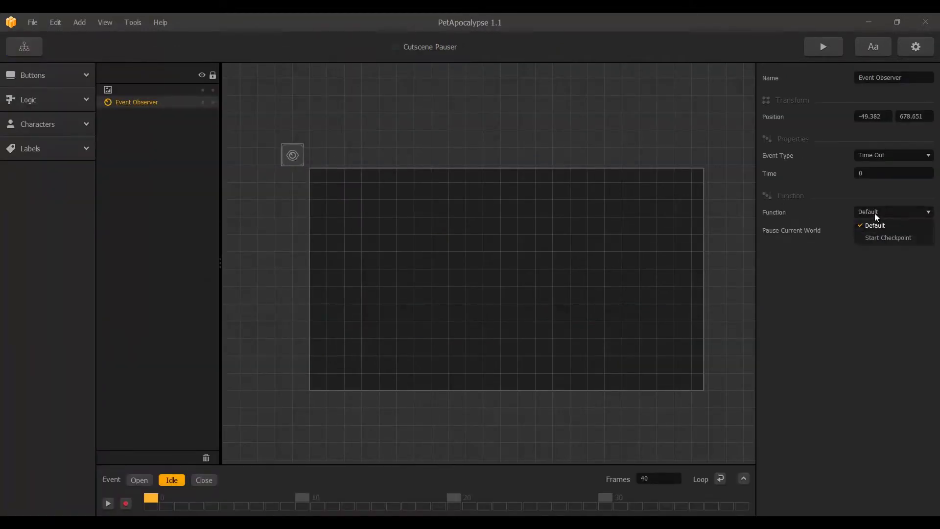
left_click(873, 212)
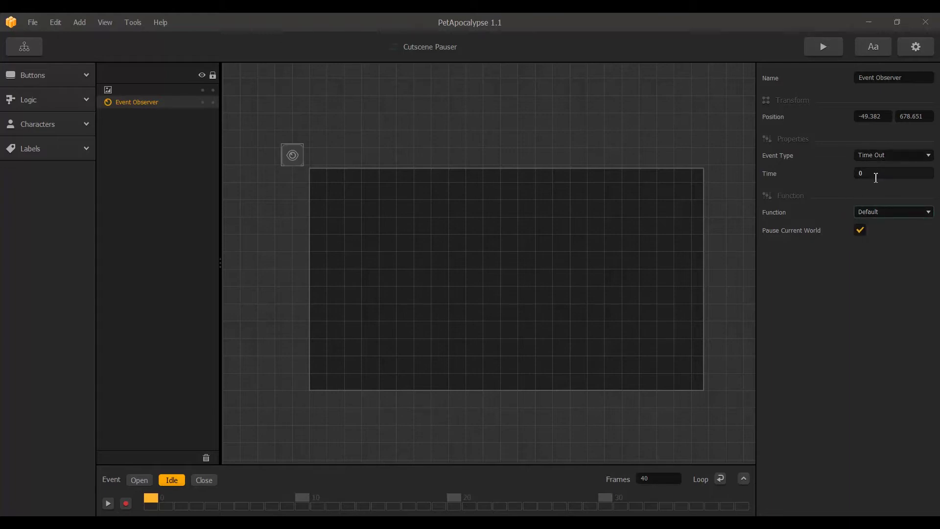
left_click(203, 481)
left_click(169, 481)
left_click(24, 47)
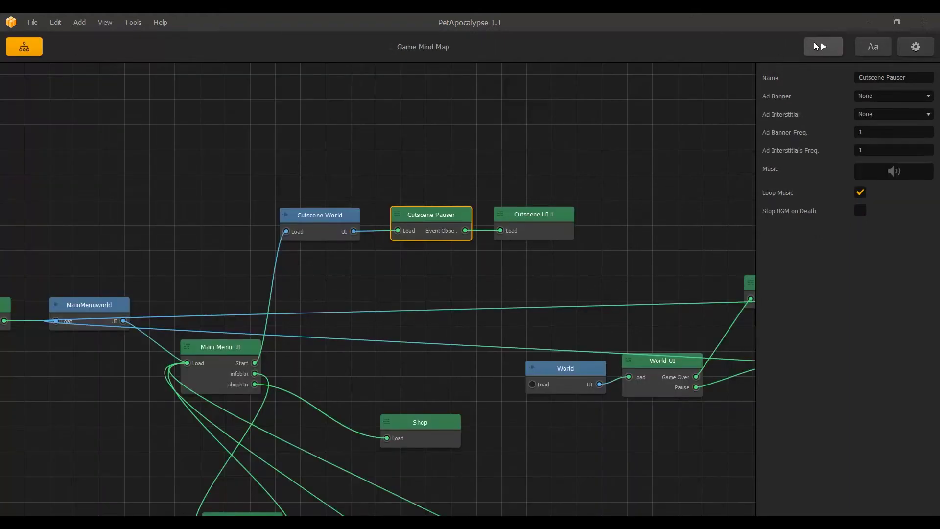
- Preview the game and start play to check the transition from Cutscene Pauser to Cutscene UI 1
left_click(823, 47)
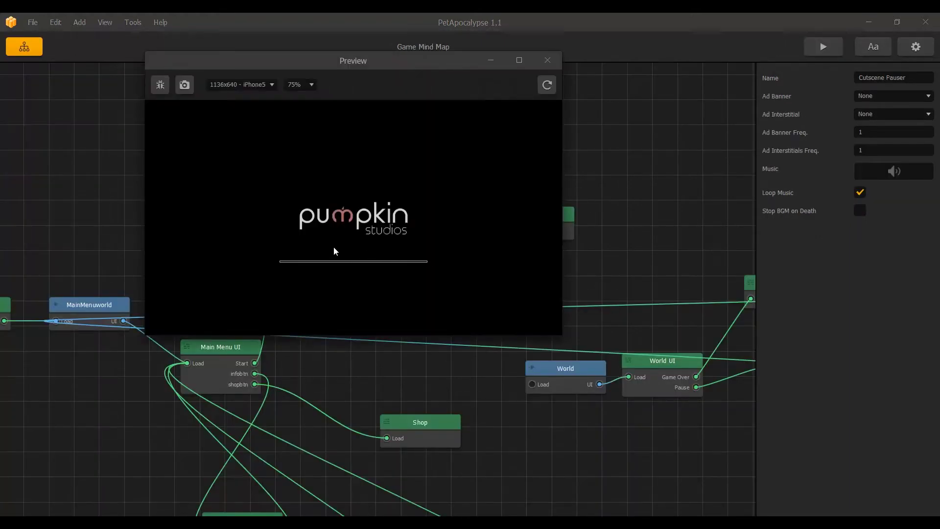
left_click(279, 266)
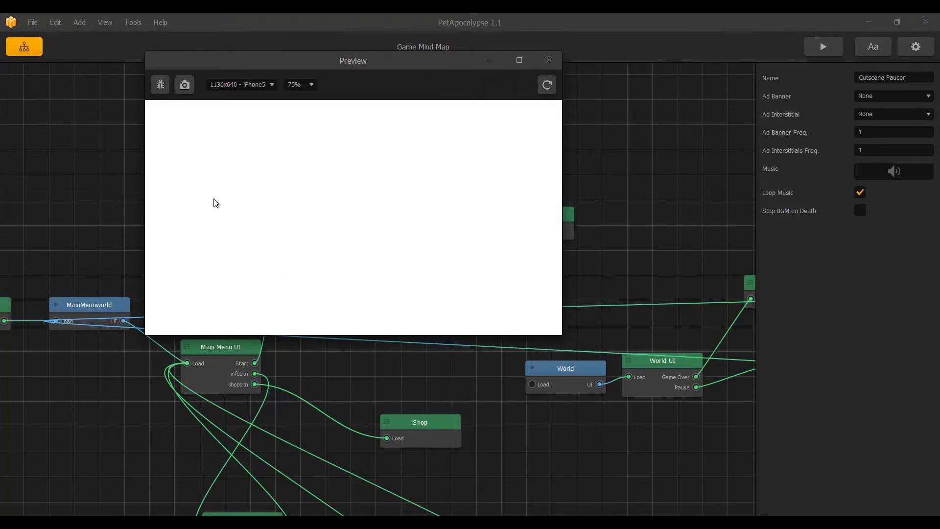
- Set the opacity of the full-canvas white image in the Cutscene UI 1 screen to 0
double_click(521, 213)
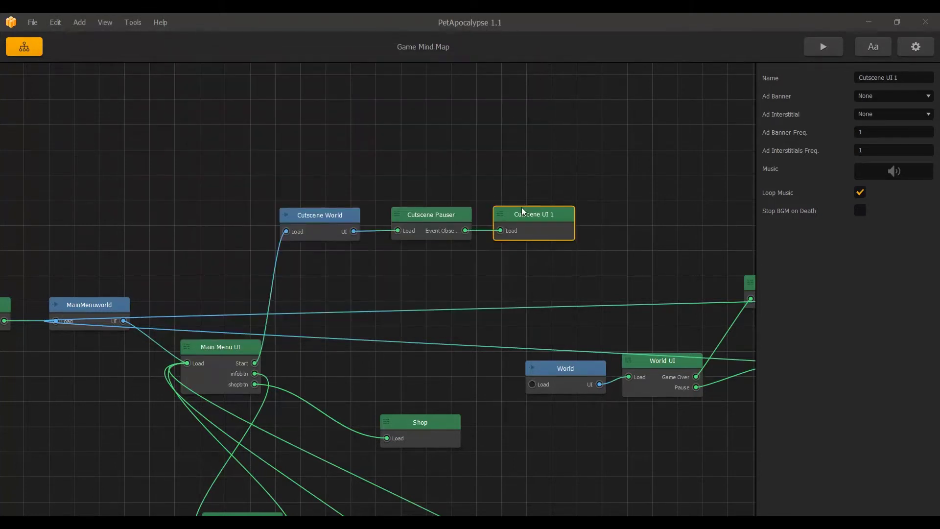
left_click(490, 337)
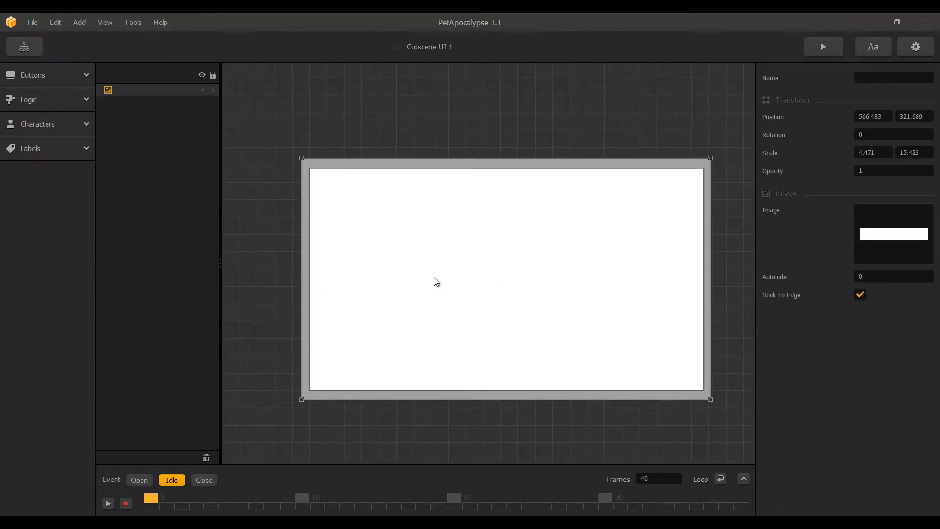
left_click(861, 171)
type("0")
left_click(38, 51)
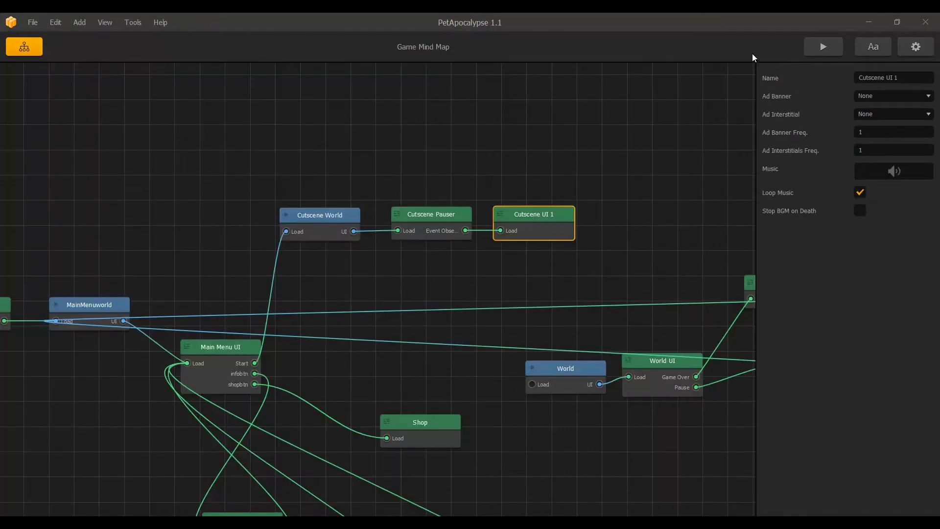
- Preview the game from the main menu to check the cutscene with the transparent Cutscene UI 1 image
left_click(812, 47)
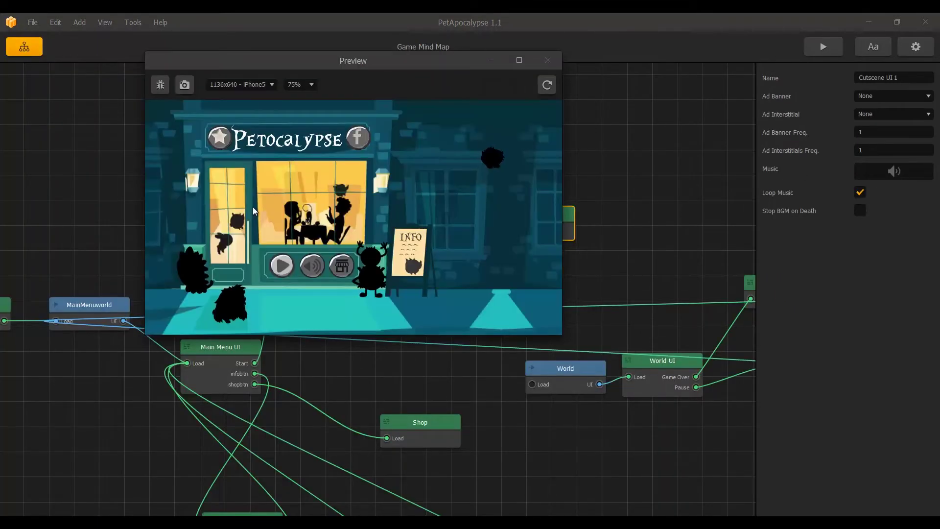
left_click(287, 269)
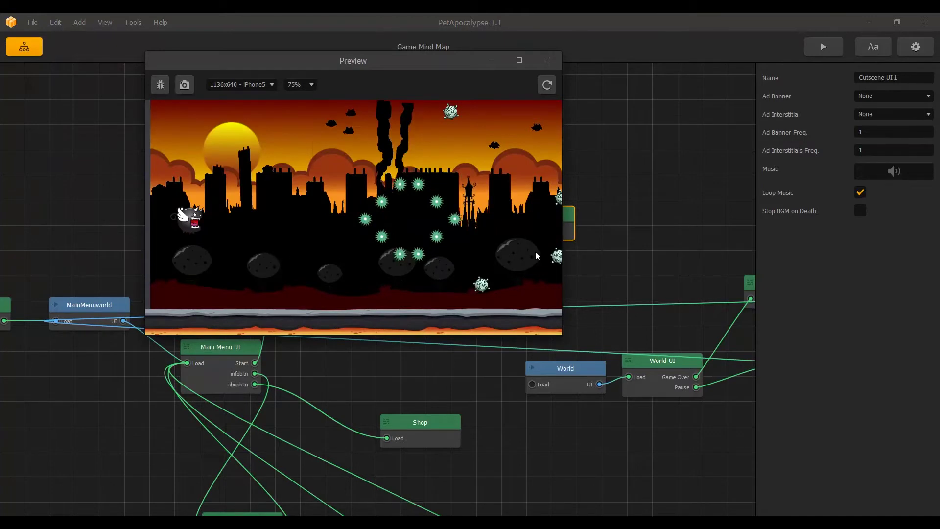
left_click(546, 61)
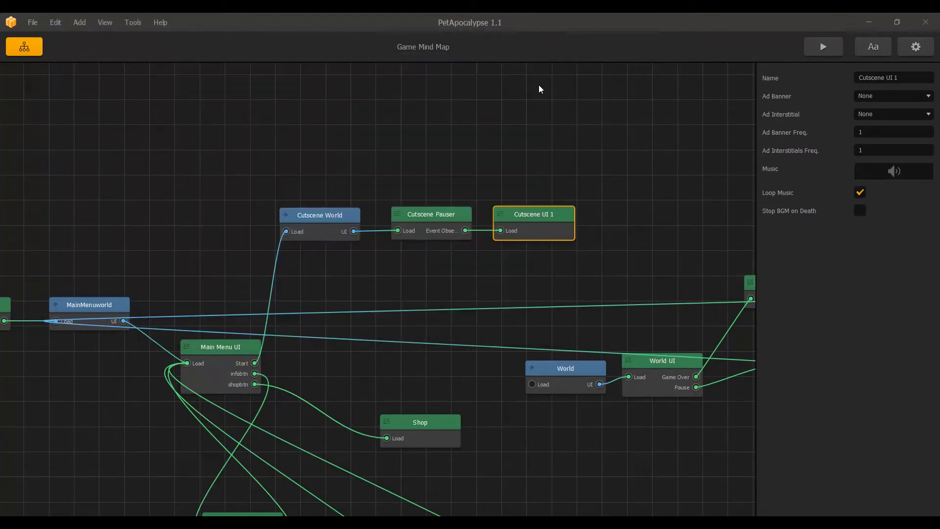
- Set the Close event animation of the Cutscene Pauser screen to 20 frames
double_click(419, 216)
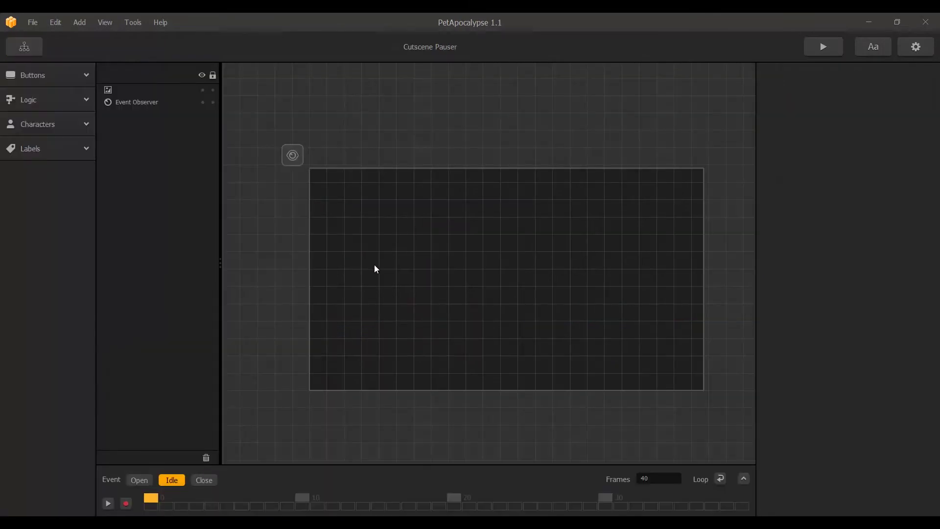
left_click(202, 480)
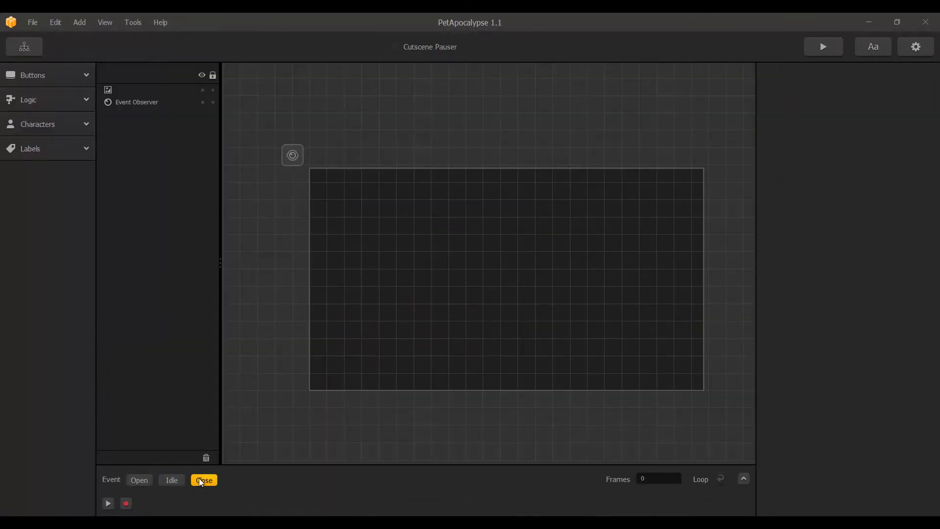
left_click(641, 479)
type("20")
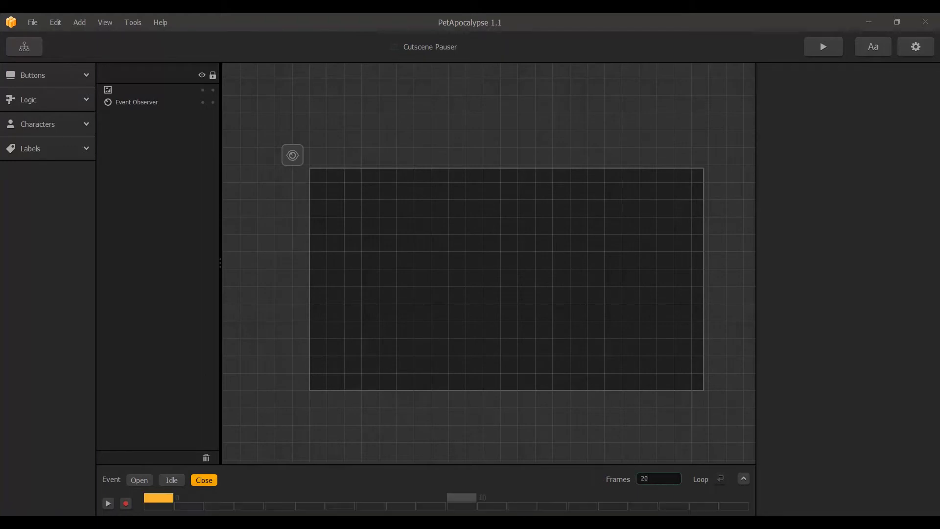
- Record a keyframe with opacity 0 for the full-canvas image on the first frame of the Close animation
left_click(479, 307)
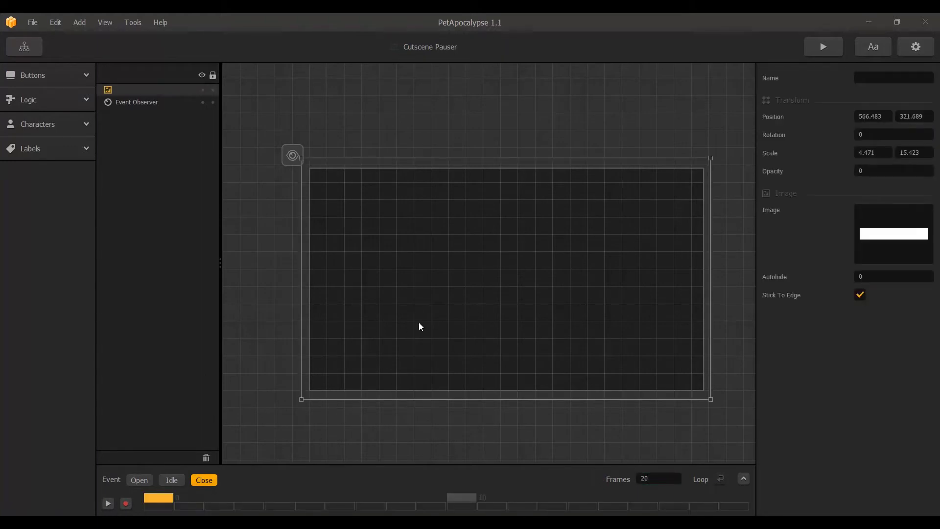
left_click(126, 503)
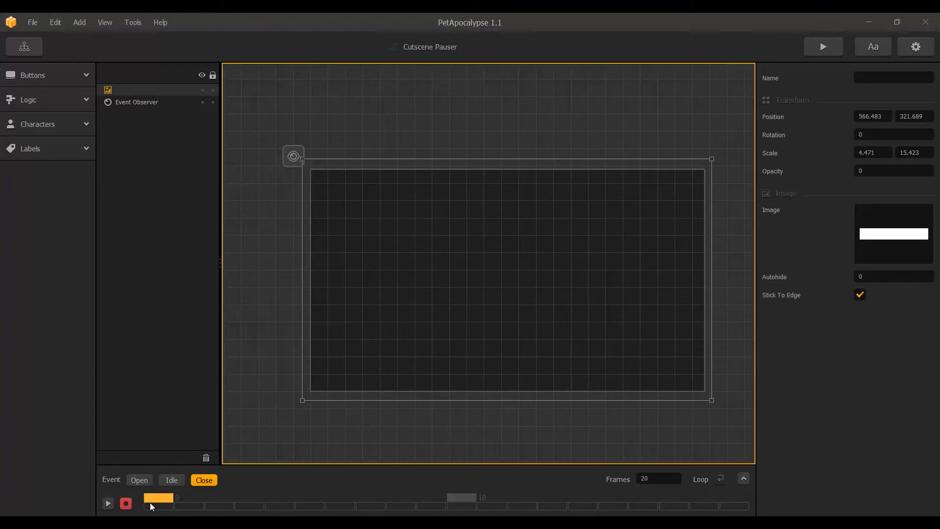
left_click(876, 171)
type(".25")
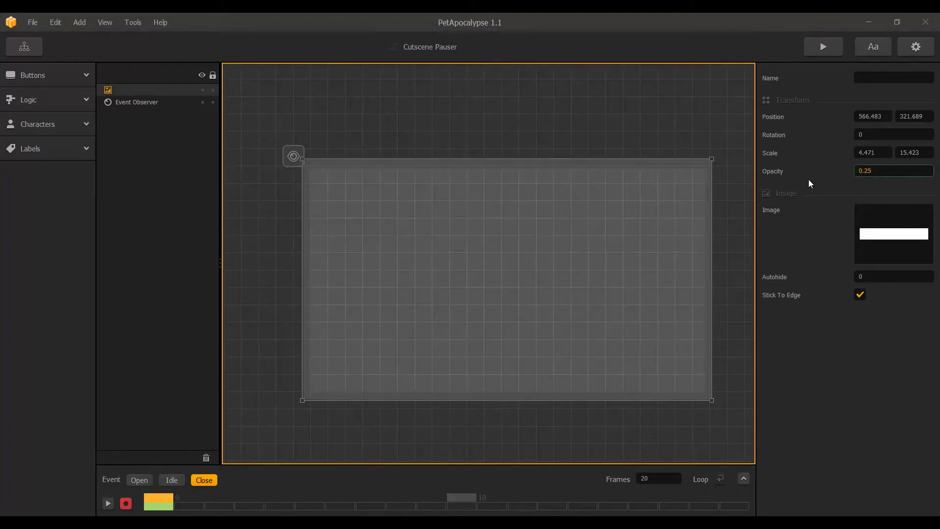
key("BackSpace")
key("BackSpace")
key("BackSpace")
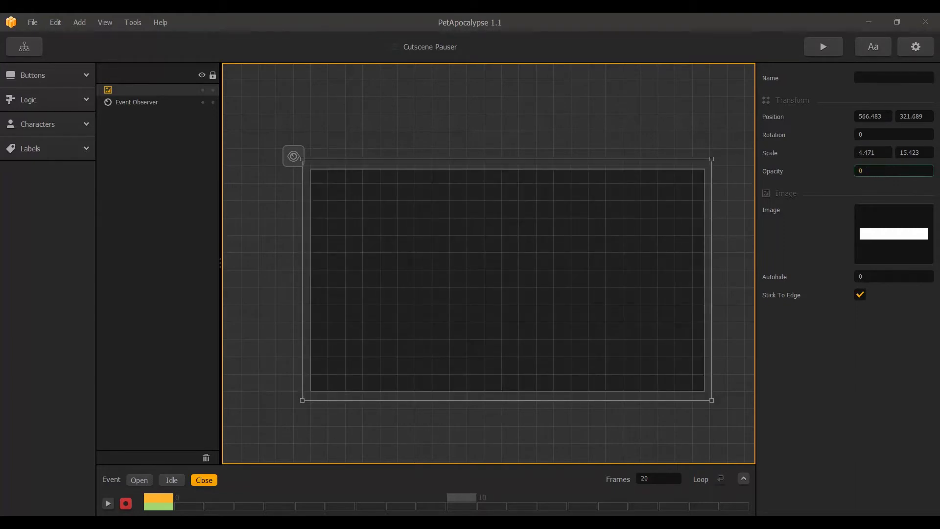
- Record an opacity of 0.25 for the full-canvas image on the last frame of the Close animation and play it back
left_click(172, 500)
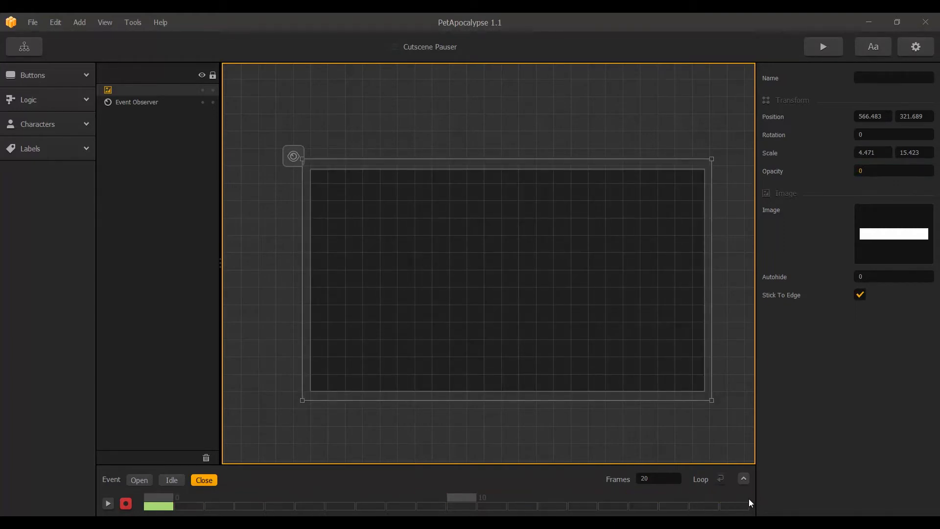
left_click(800, 174)
type("0.25")
key("Return")
left_click(108, 503)
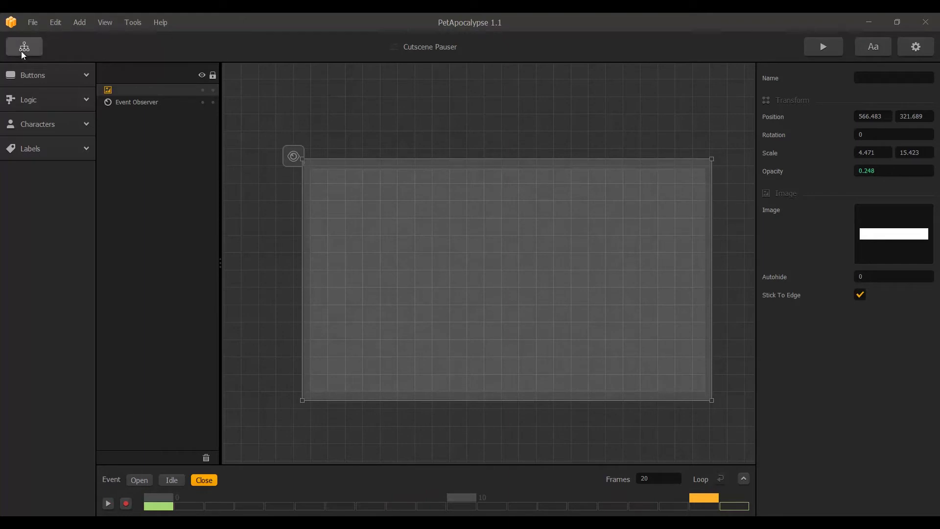
- Set the opacity of the full-canvas white image in the Cutscene UI 1 screen to 0.25
left_click(21, 51)
double_click(527, 211)
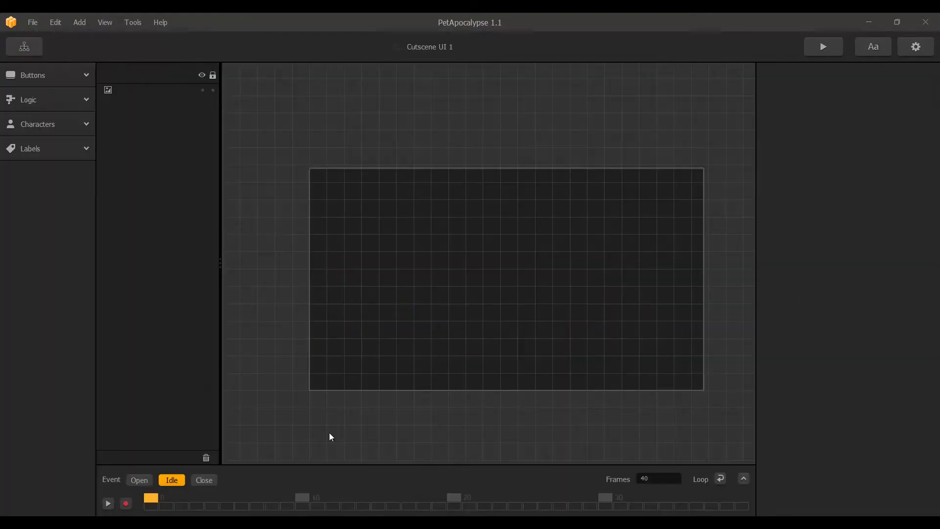
left_click(444, 301)
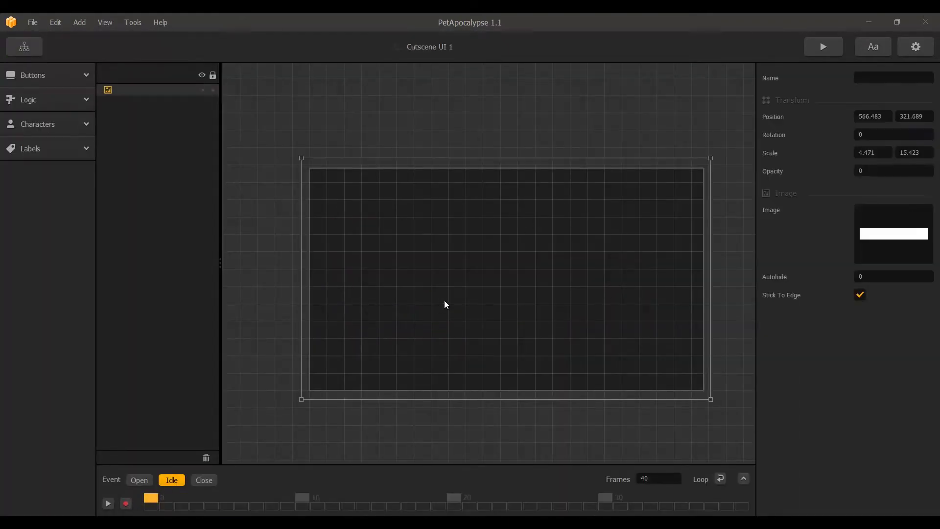
left_click(876, 171)
type("0.25")
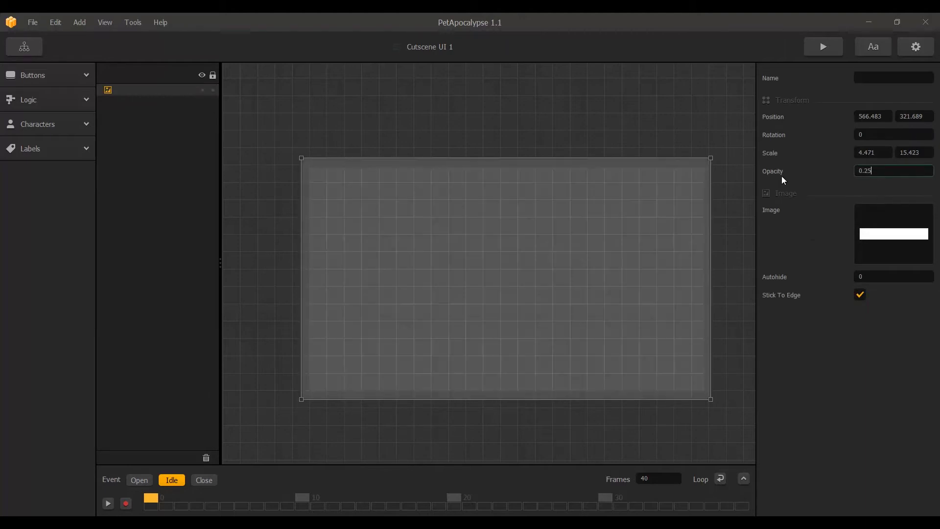
- Preview the game and start play to check the fade into the semi-transparent cutscene overlay
left_click(822, 49)
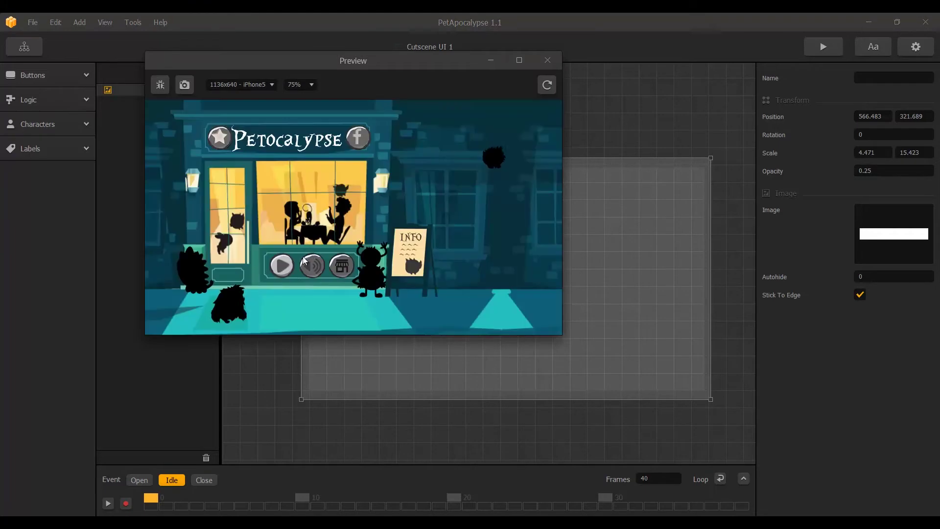
left_click(273, 265)
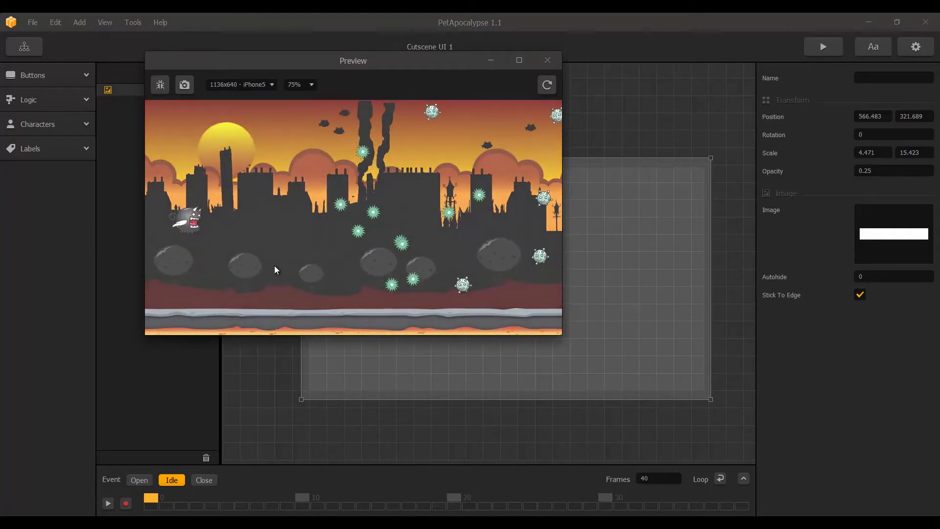
left_click(550, 63)
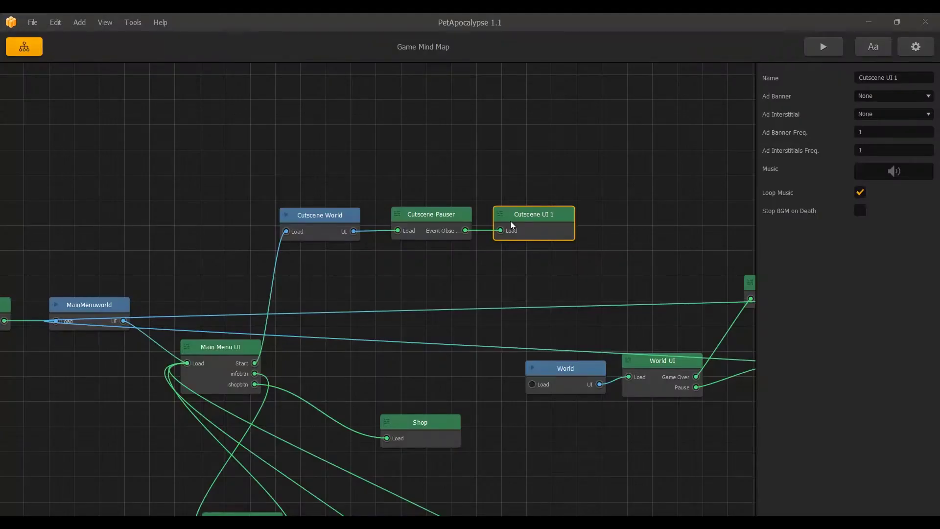
- Open the Cutscene UI 1 screen and add the Dialog box.png image from the Buildbox tutorial Data folder to it
double_click(510, 224)
key("alt+Tab")
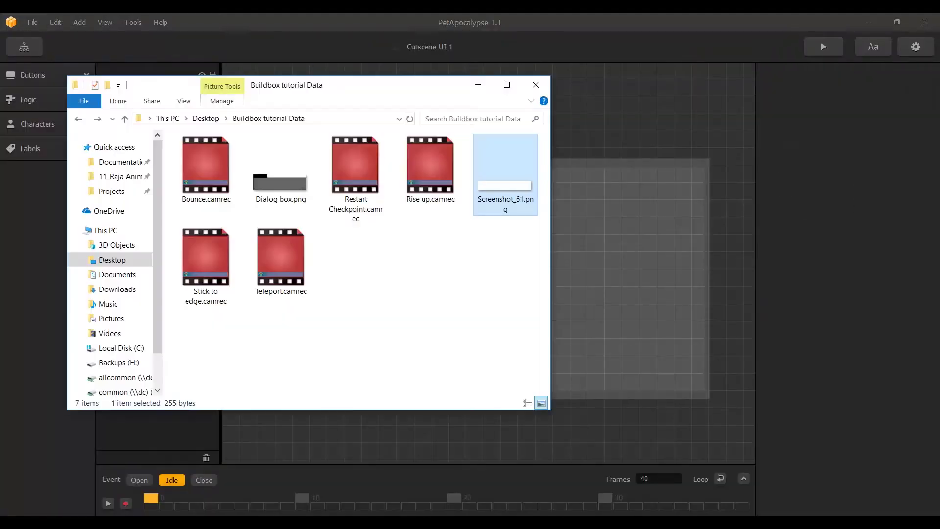
left_click_drag(281, 169, 591, 356)
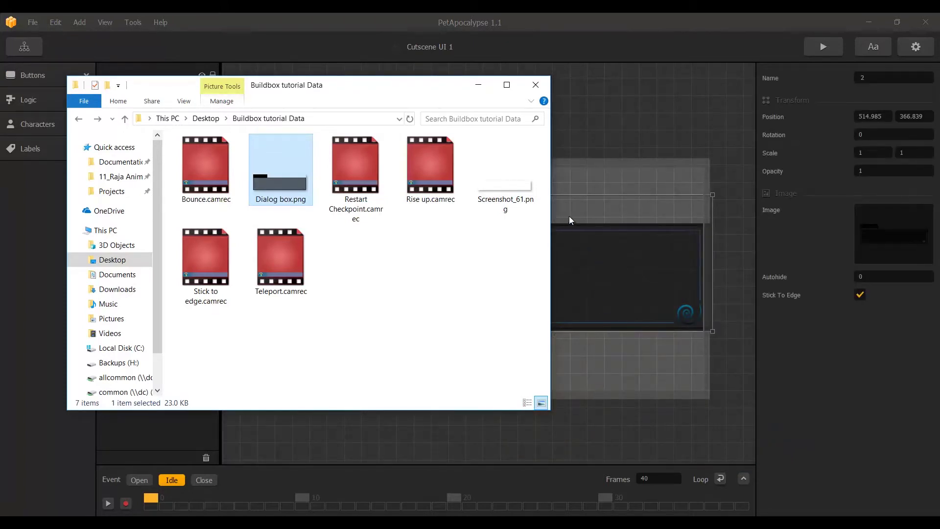
left_click(575, 14)
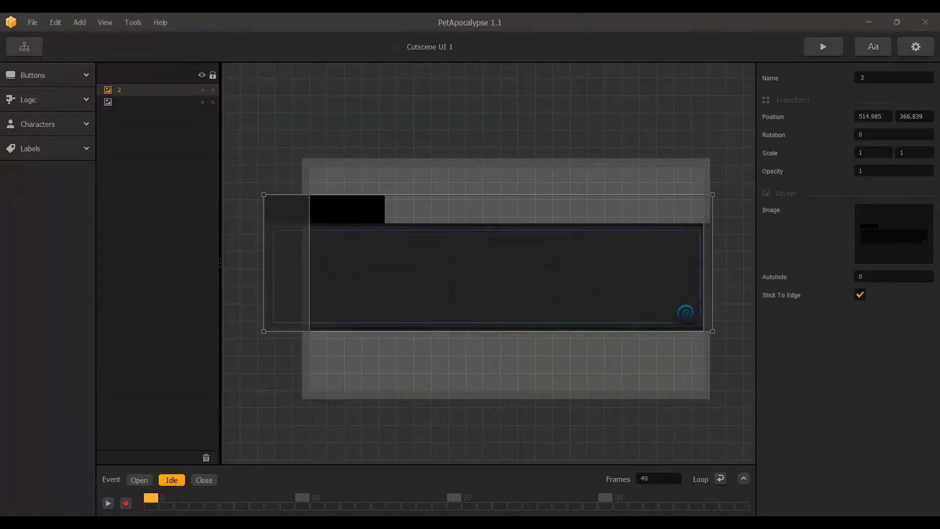
- Scale the dialog box image to about 0.825 and place it along the canvas's lower edge, at about 571, 161
left_click_drag(483, 271, 503, 333)
left_click_drag(731, 255, 698, 292)
left_click_drag(588, 345, 588, 355)
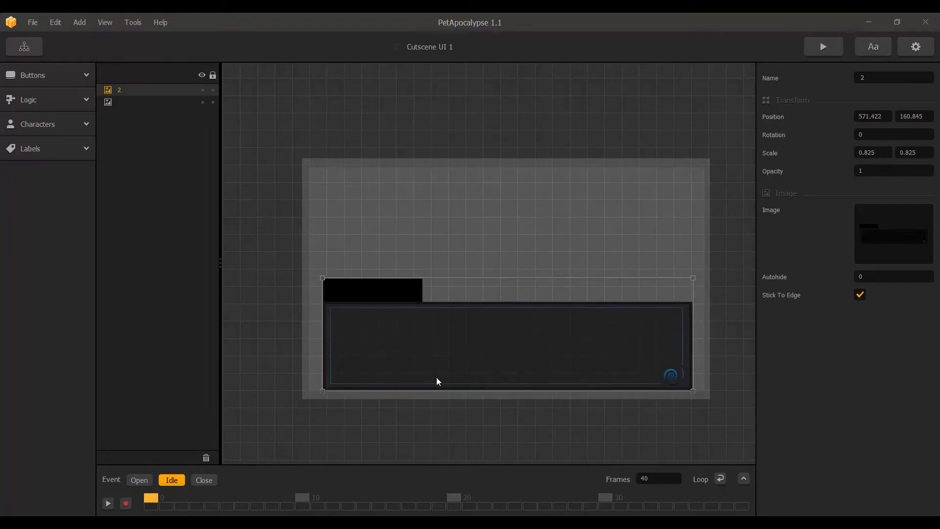
- Set the Open animation to 20 frames and record a keyframe of the dialog box's resting position on the last frame
left_click(137, 480)
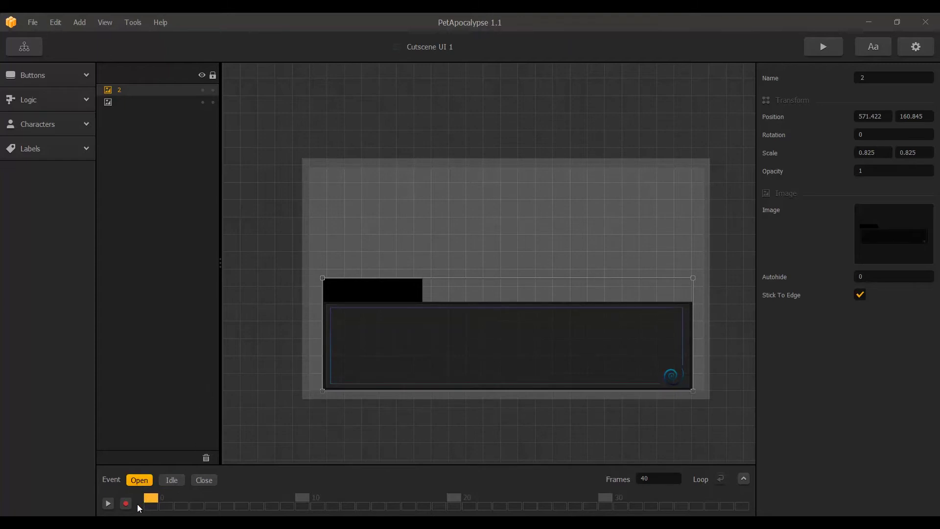
left_click(126, 505)
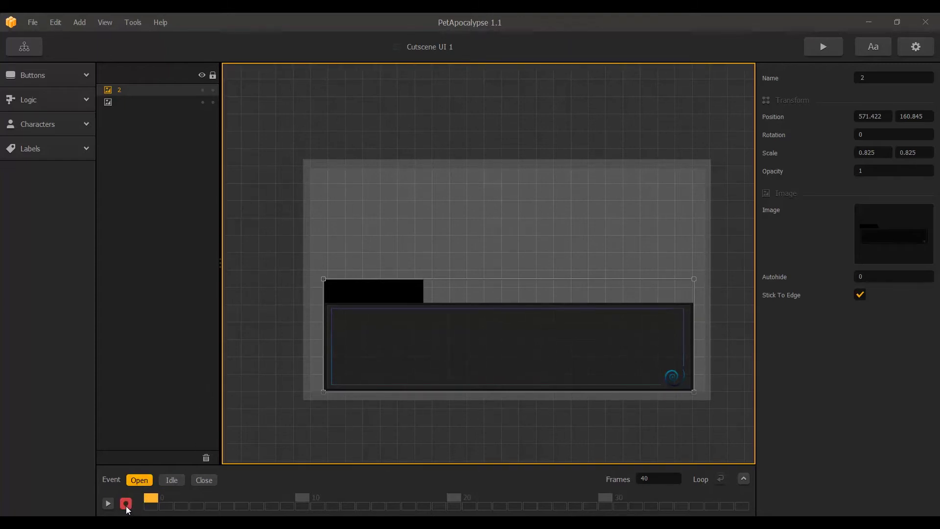
double_click(658, 478)
type("20")
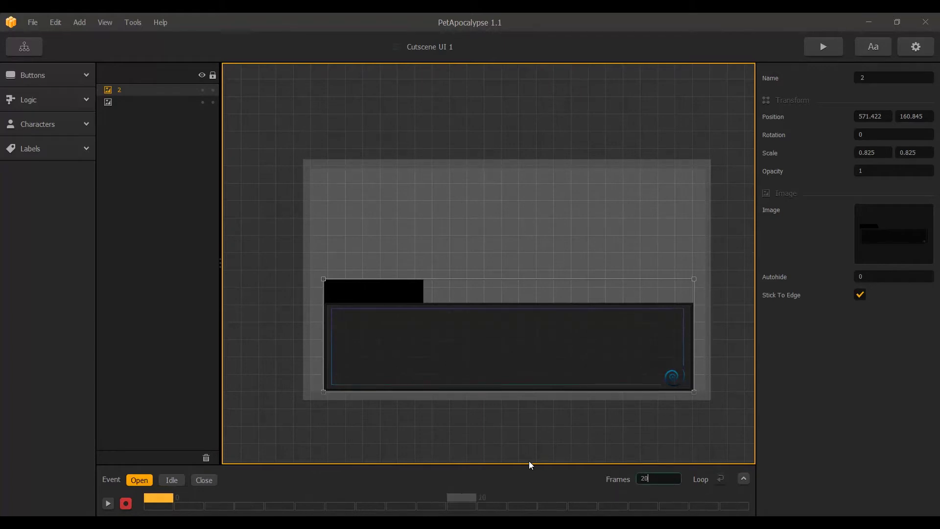
left_click(732, 498)
double_click(864, 116)
double_click(926, 116)
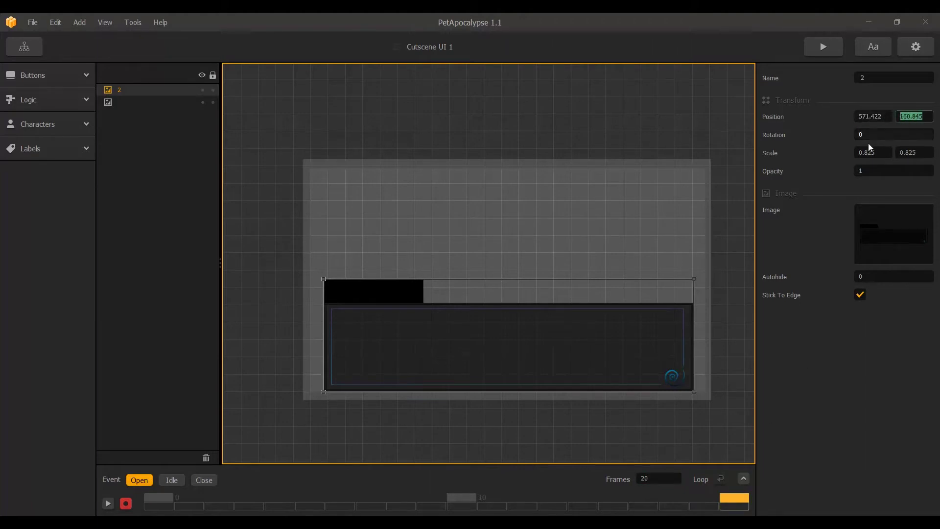
left_click(870, 116)
- Record a keyframe on the Open animation's first frame with the dialog box moved below the canvas, at a Y position of about -214
left_click_drag(729, 498, 160, 503)
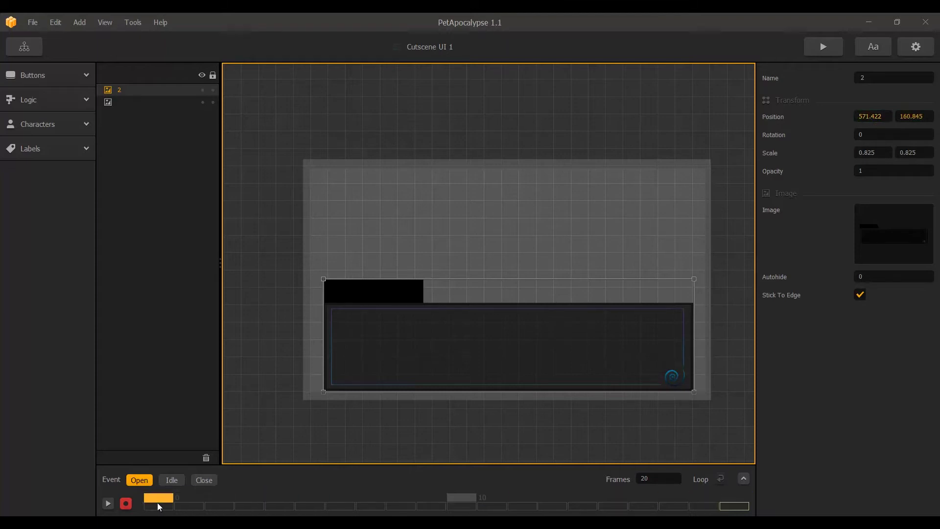
left_click_drag(495, 343, 478, 466)
left_click(158, 510)
key("space")
left_click_drag(496, 347, 503, 474)
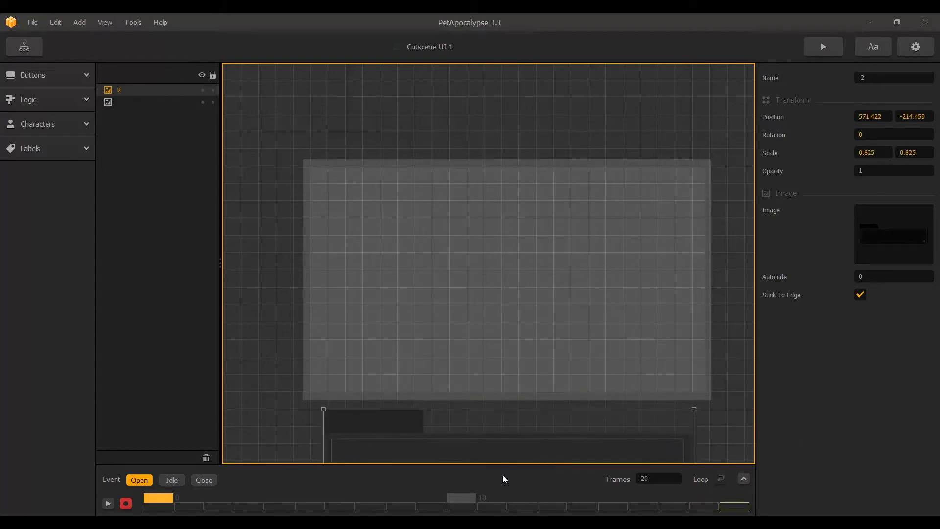
left_click(163, 498)
- Try recording overshoot keyframes for the dialog box on frames 15, 17 and 18 of the Open animation, raising it to about Y 170
left_click_drag(703, 504, 630, 512)
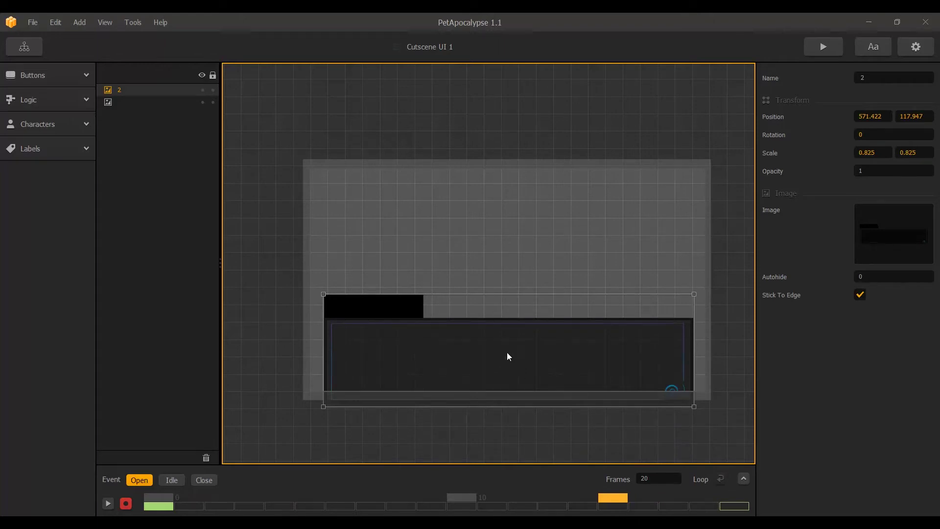
left_click_drag(513, 359, 514, 342)
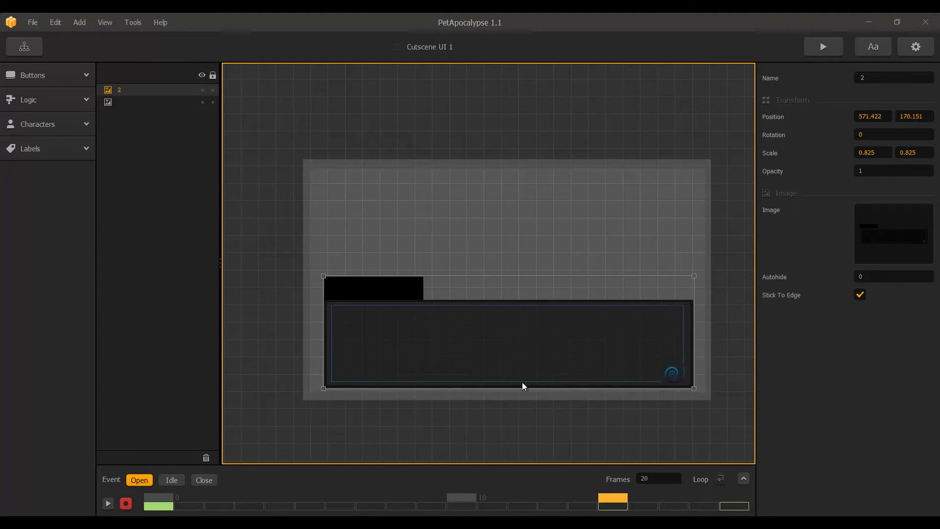
left_click(648, 497)
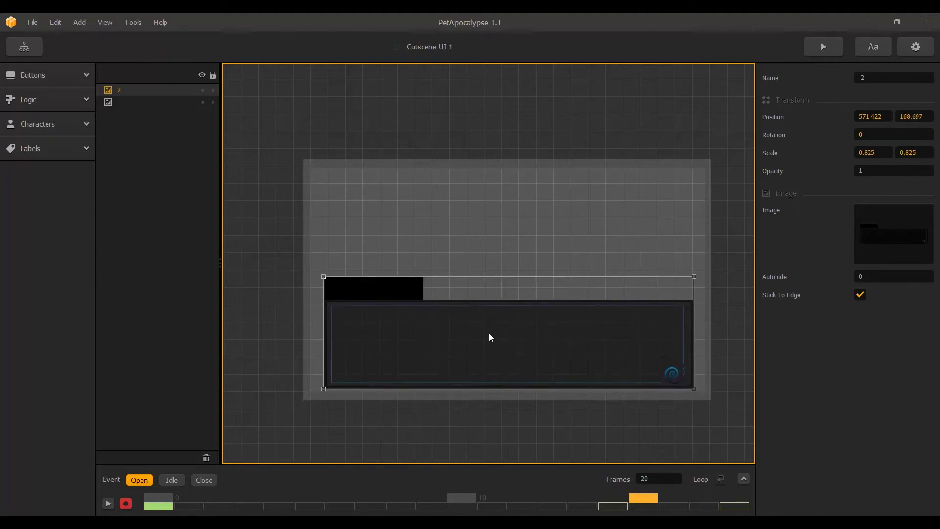
left_click(665, 497)
left_click(742, 496)
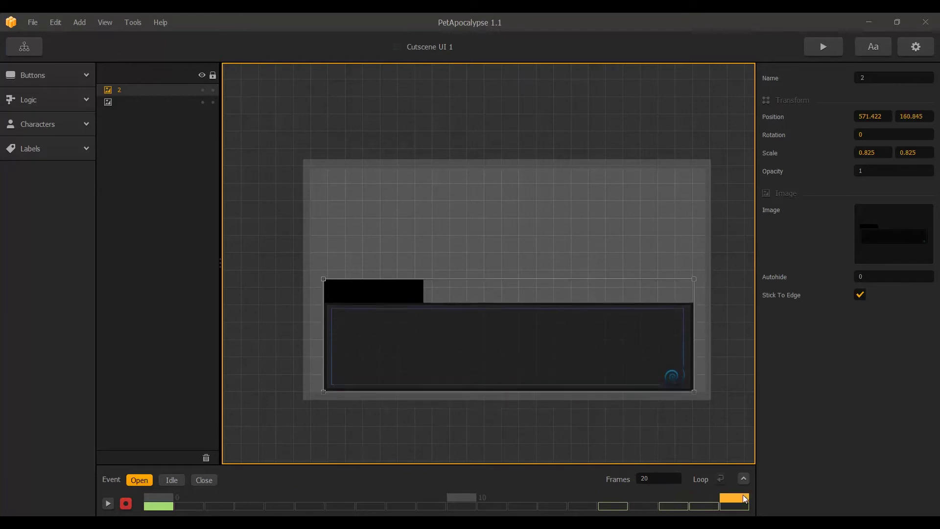
left_click(310, 497)
left_click(650, 497)
left_click(713, 497)
left_click(552, 497)
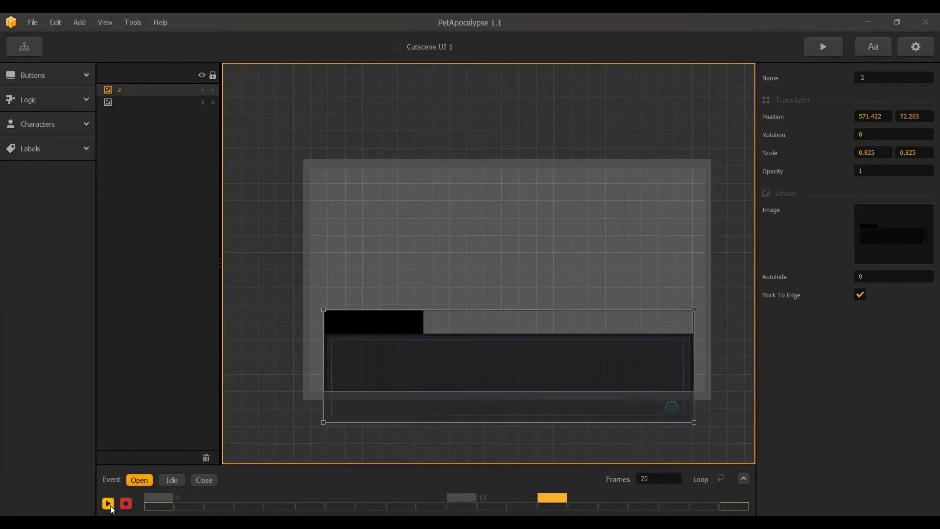
- Record Open animation keyframes with the dialog box at about Y 183 on frame 15 and about Y 163 on frame 17
left_click(664, 502)
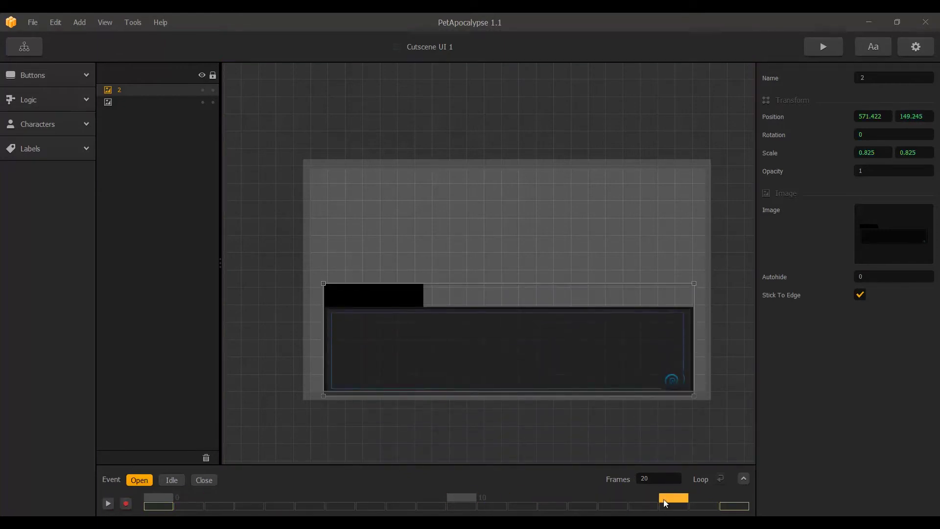
left_click(655, 498)
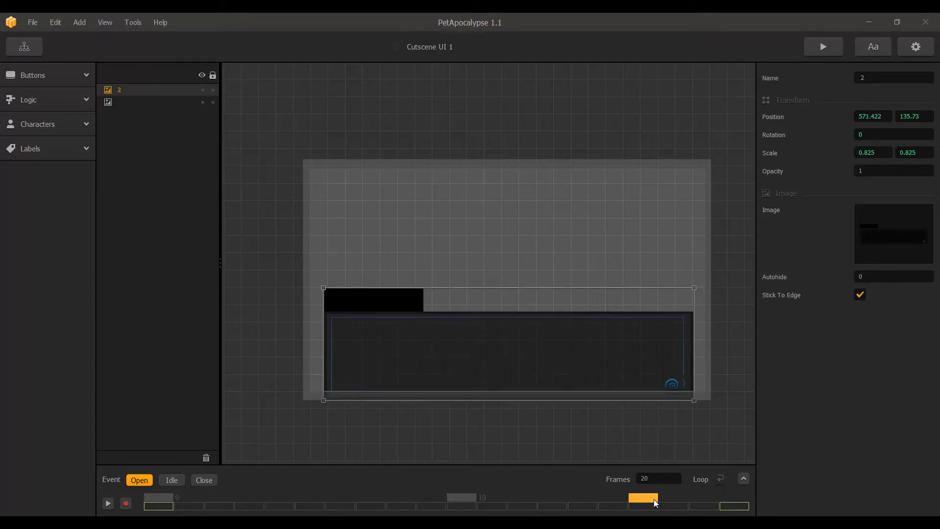
left_click(623, 500)
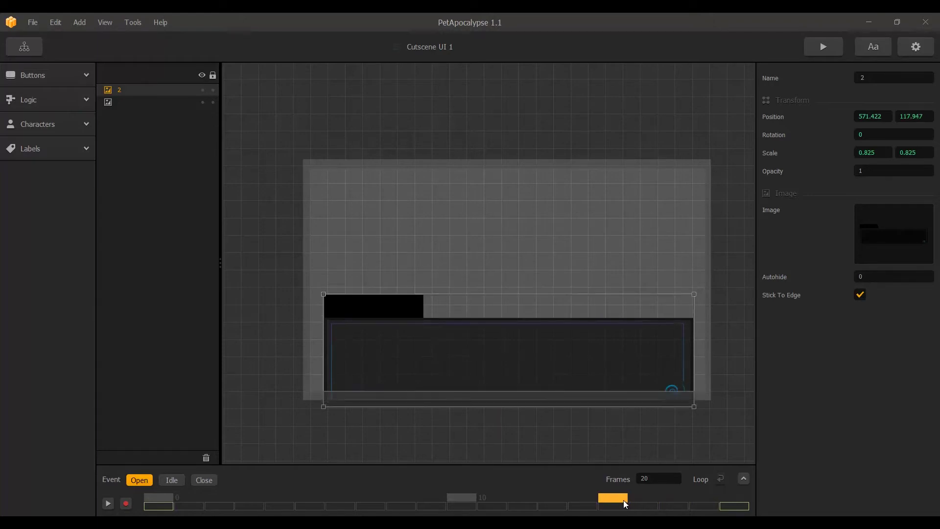
left_click(125, 503)
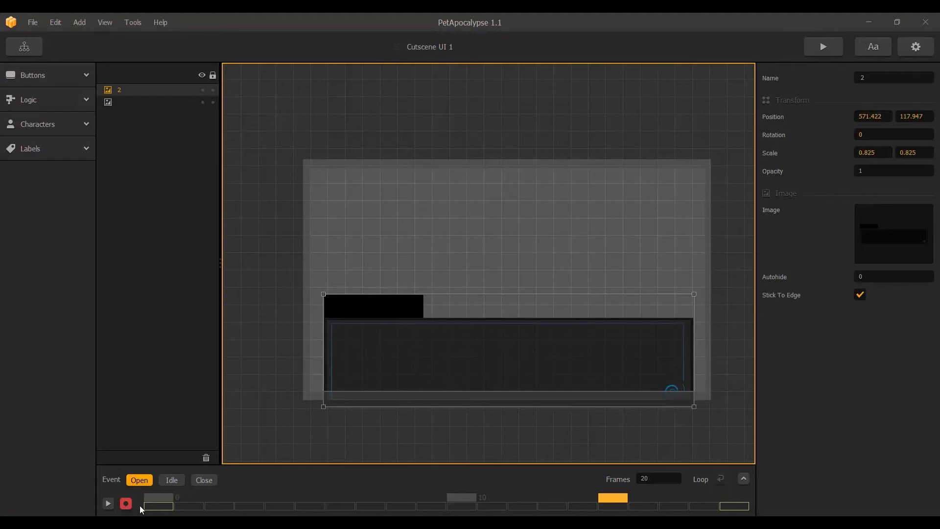
left_click_drag(474, 369, 478, 347)
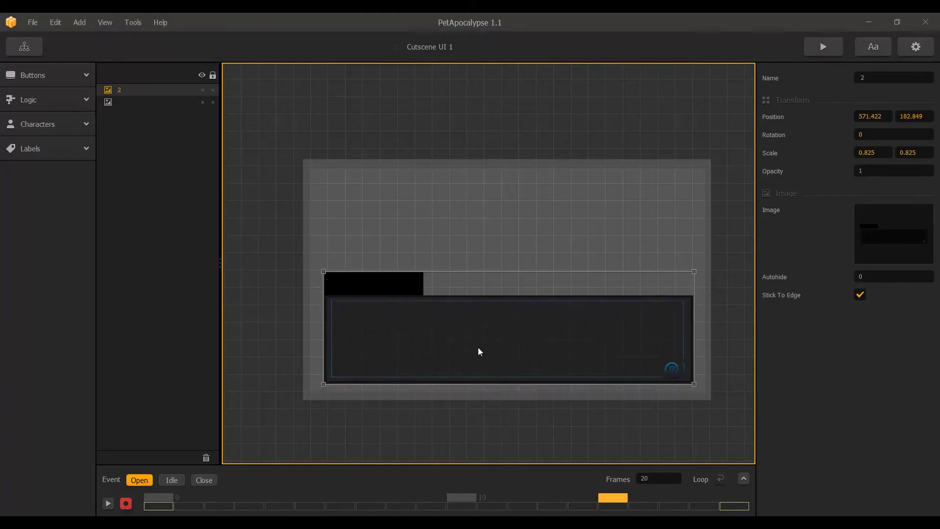
left_click(673, 498)
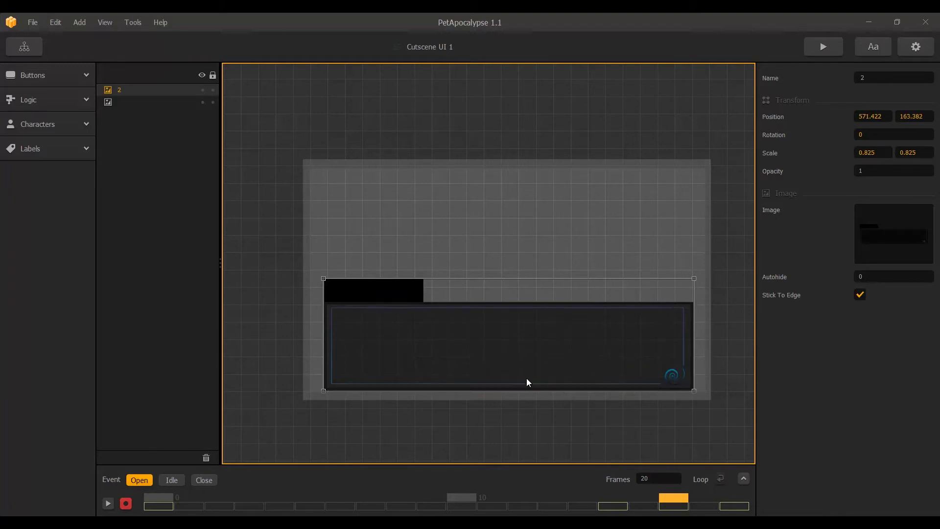
left_click(126, 503)
- Lower the Position Y curve handle after frame 15 level with its keyframe to remove the bump, and scrub through the Open animation
left_click_drag(454, 493, 640, 499)
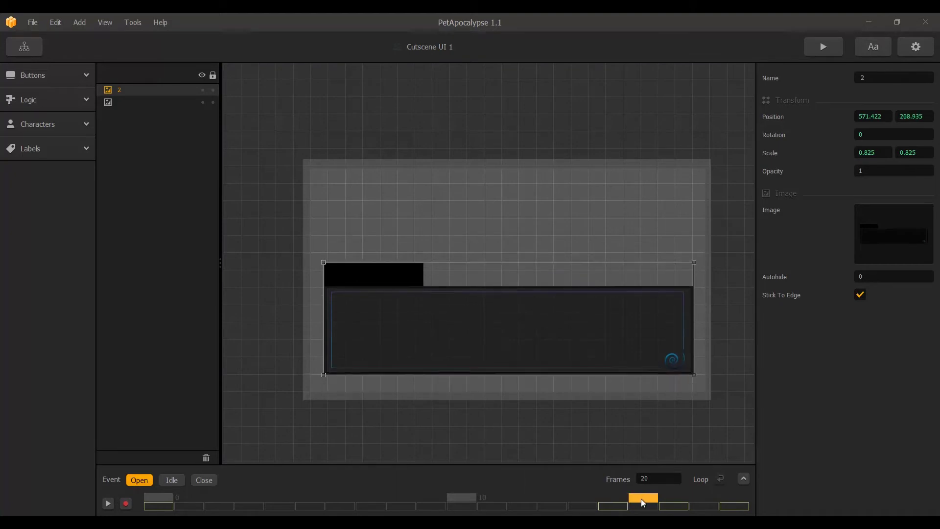
left_click(742, 479)
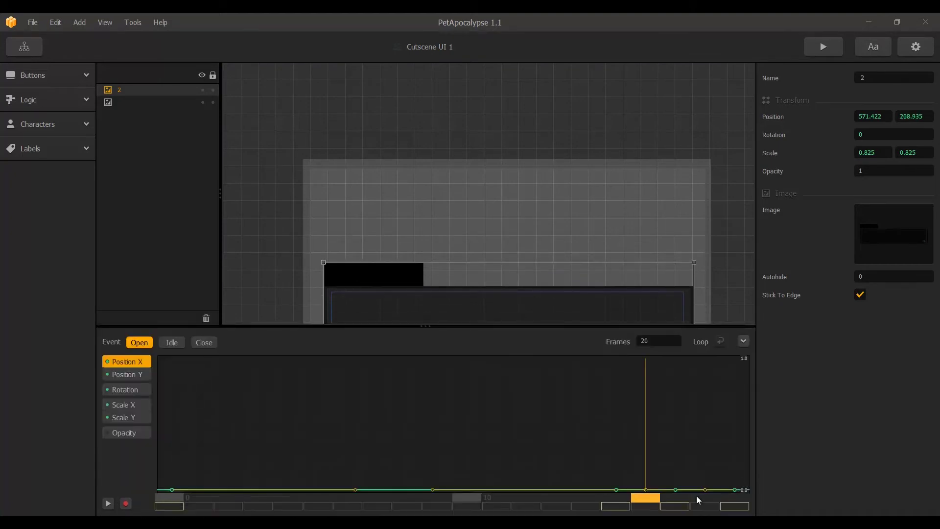
left_click(107, 418)
left_click(129, 361)
left_click(131, 376)
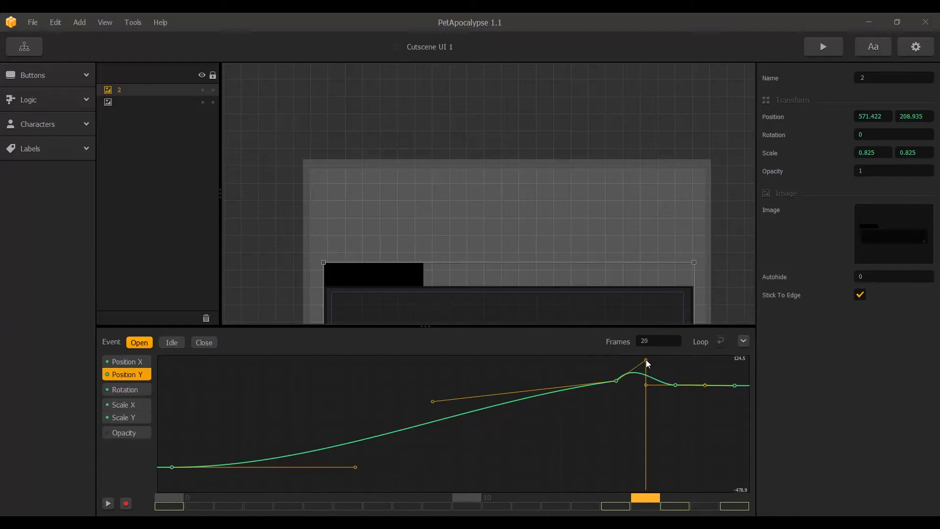
left_click_drag(646, 361, 652, 381)
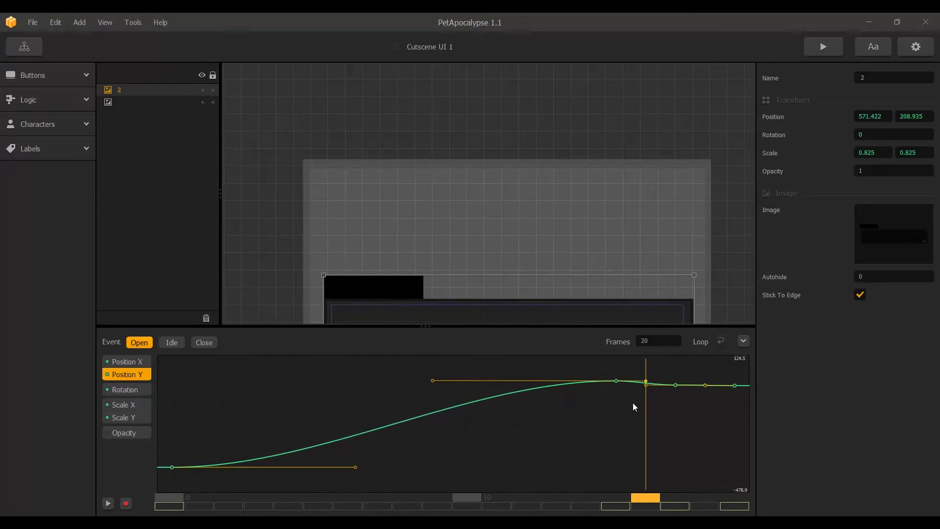
left_click_drag(643, 495, 730, 495)
left_click(673, 499)
middle_click_drag(610, 237, 606, 181)
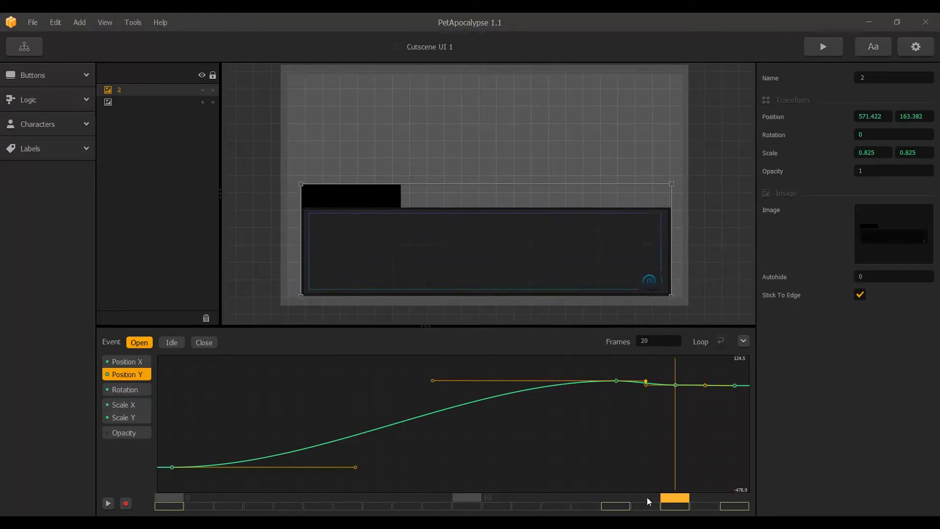
left_click_drag(646, 497, 431, 513)
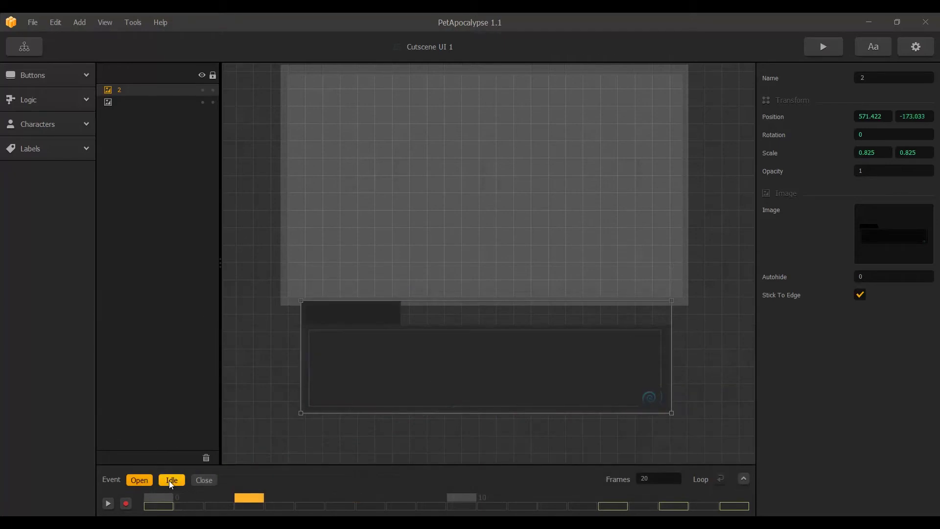
- Set the Close animation's length to 20 frames and start recording it
left_click(171, 481)
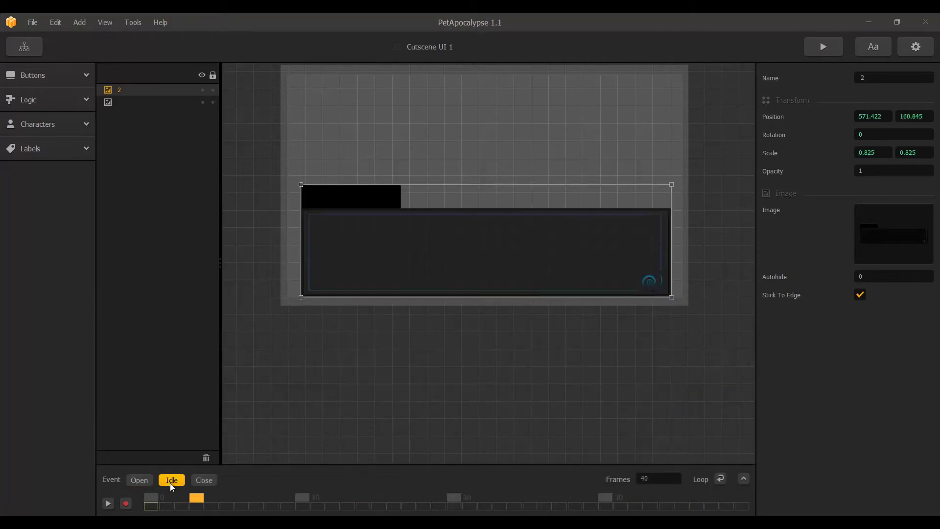
left_click(211, 481)
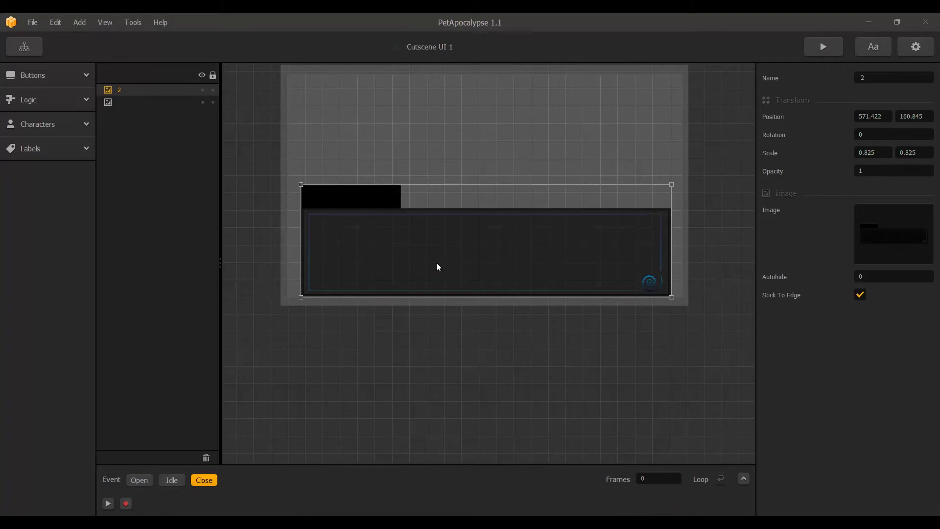
left_click(667, 478)
type("20")
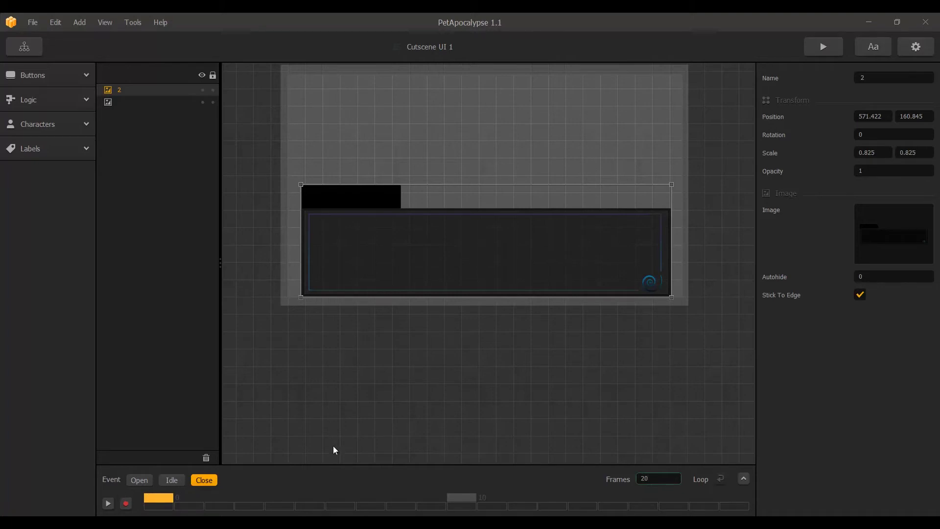
left_click(126, 507)
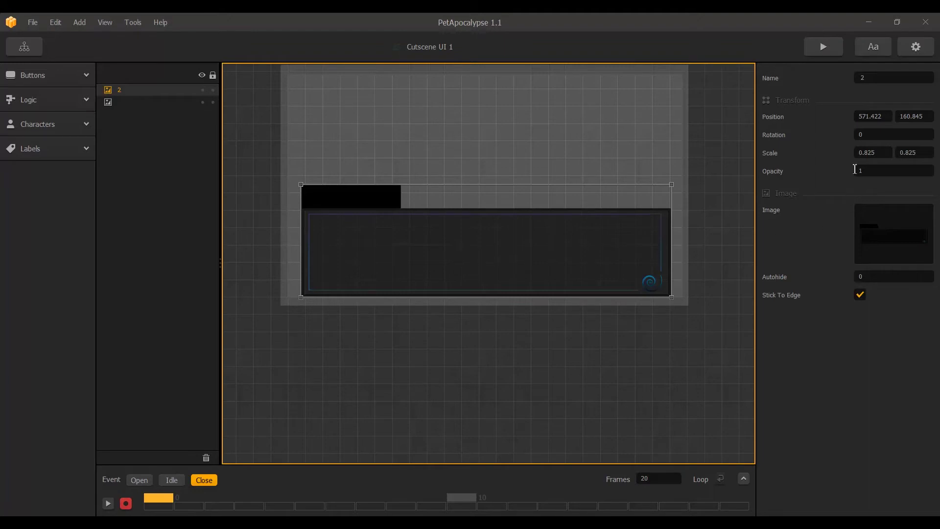
- Record a keyframe of the dialog box's resting position on the Close animation's first frame
left_click(484, 267)
left_click(483, 269)
left_click(478, 274)
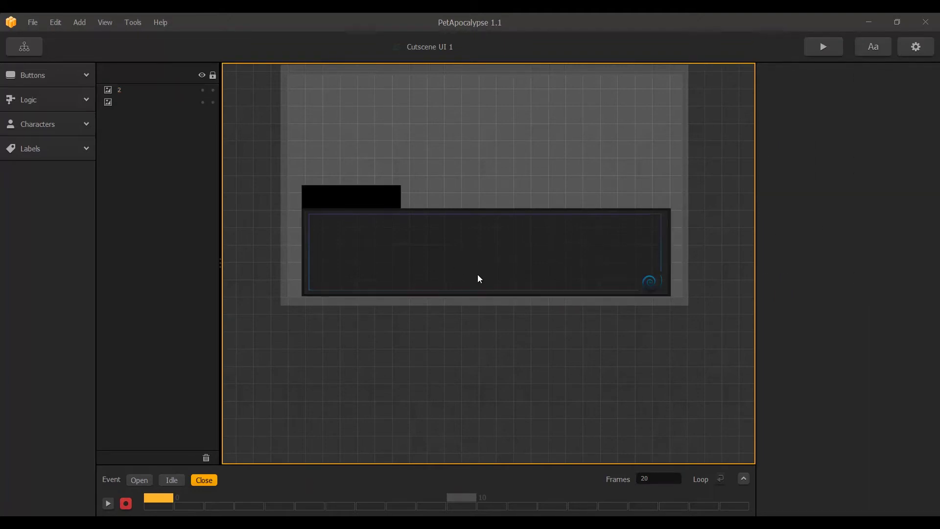
left_click(475, 275)
left_click_drag(475, 278, 465, 345)
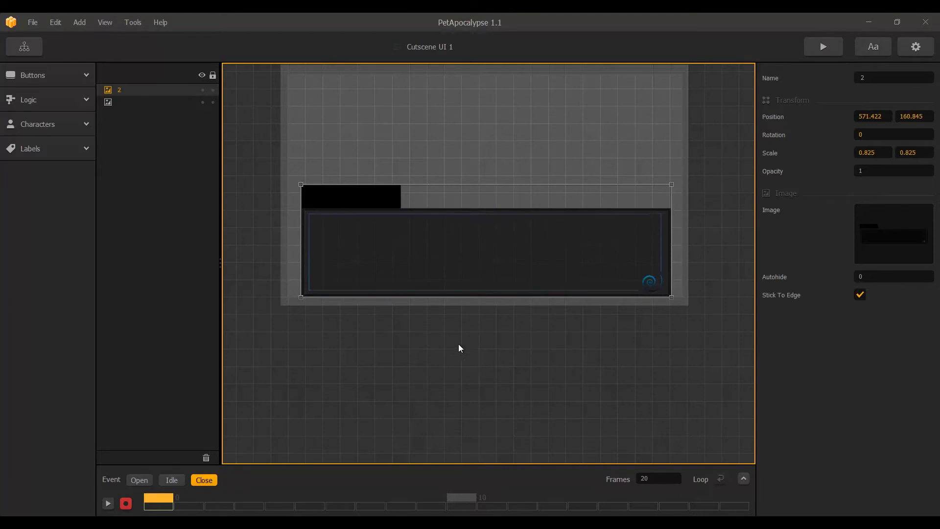
- Record a keyframe on the Close animation's last frame with the dialog box below the canvas at about Y -226, and scrub back
left_click_drag(265, 496, 727, 494)
left_click_drag(468, 269, 468, 405)
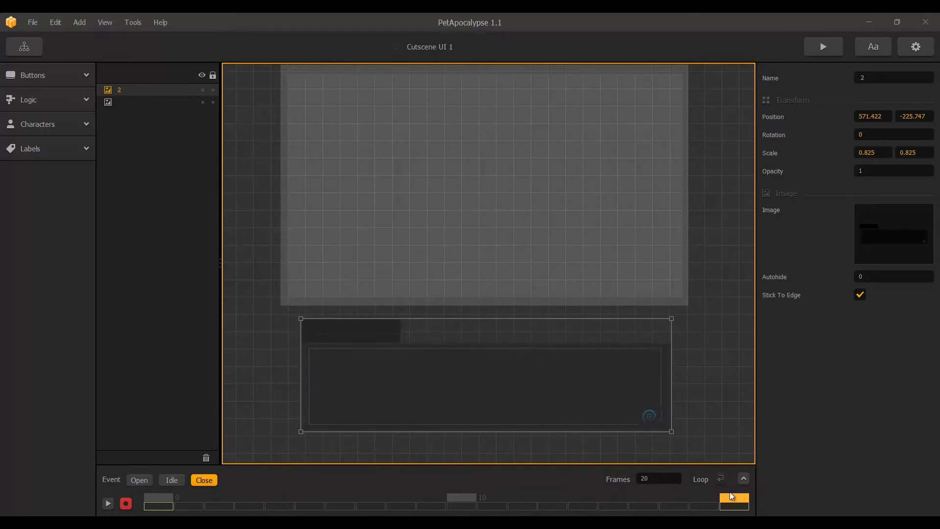
mouse_move(529, 499)
left_mouse_down()
mouse_move(178, 507)
mouse_move(708, 510)
mouse_move(159, 506)
left_mouse_up()
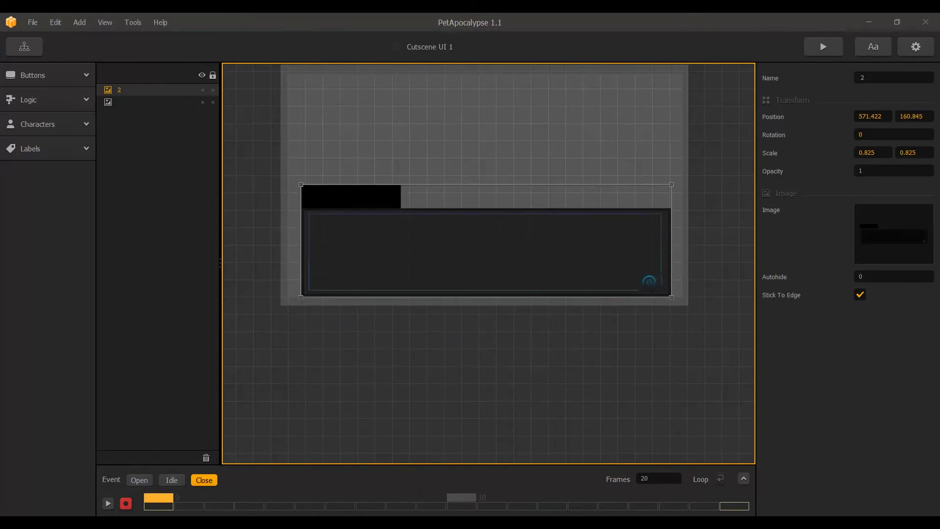
- Raise the end keyframe's handle on the Close animation's Position Y curve so the dialog box accelerates downward, and play the animation
left_click(743, 478)
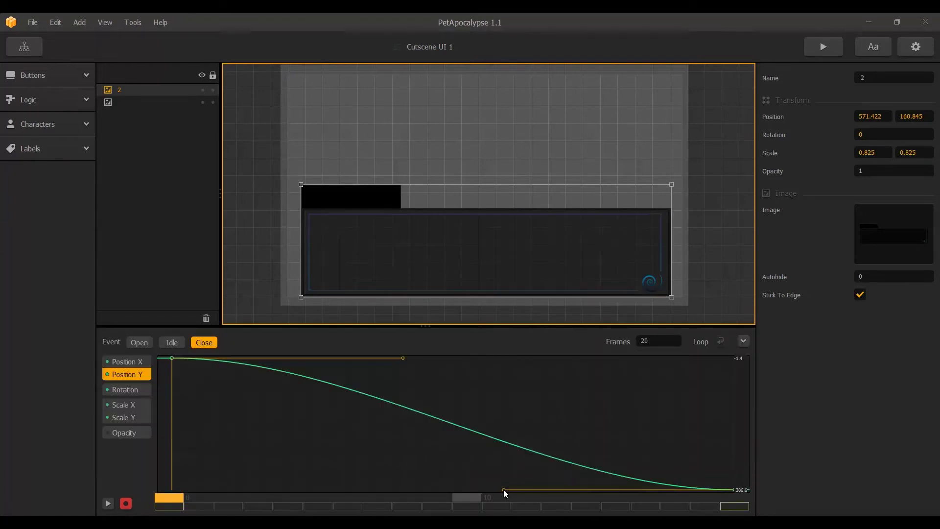
left_click_drag(503, 489, 586, 397)
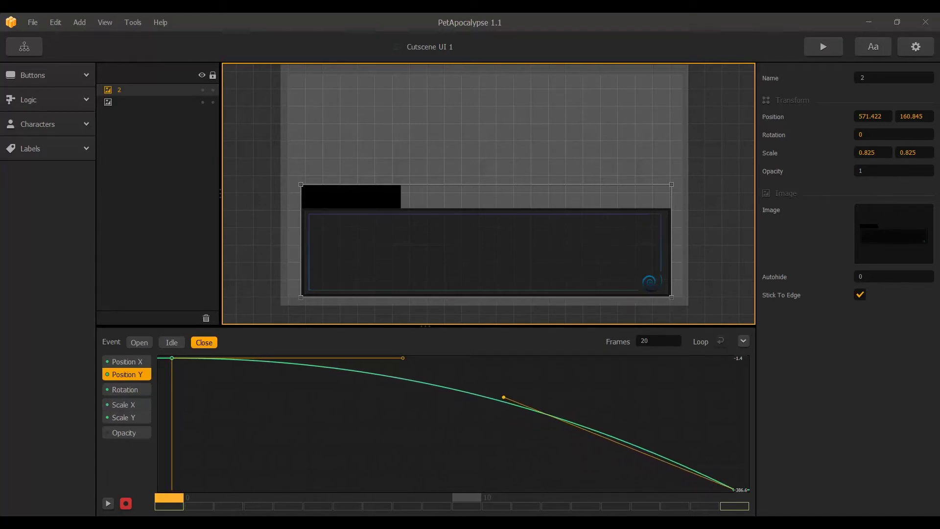
left_click(108, 504)
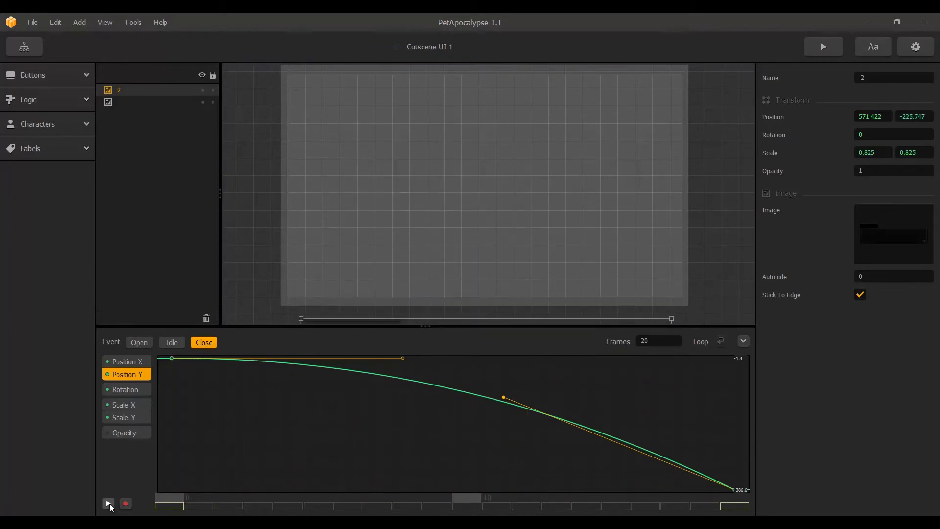
left_click_drag(507, 397, 659, 351)
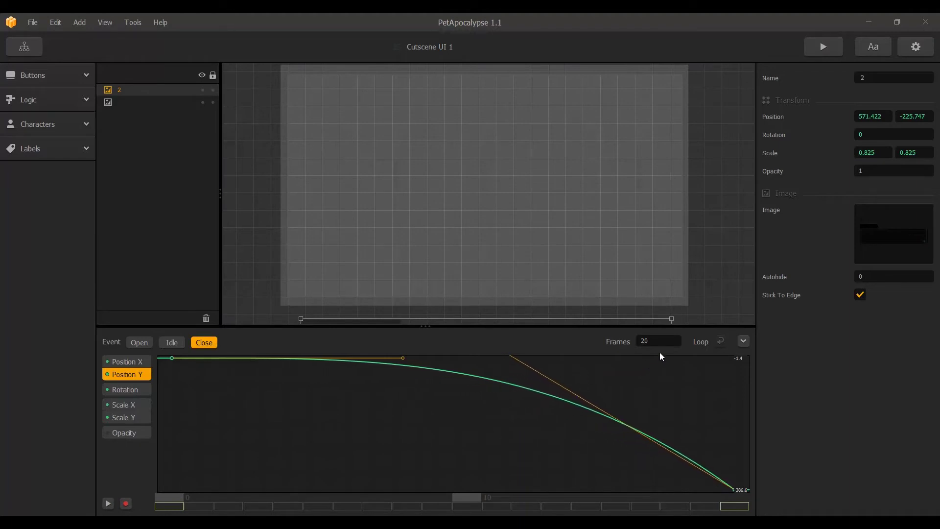
left_click(108, 504)
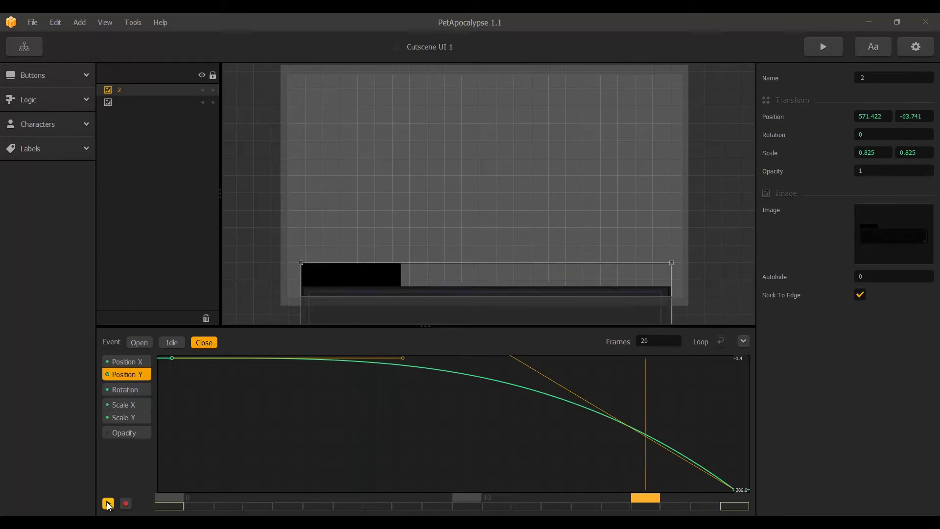
left_click(108, 504)
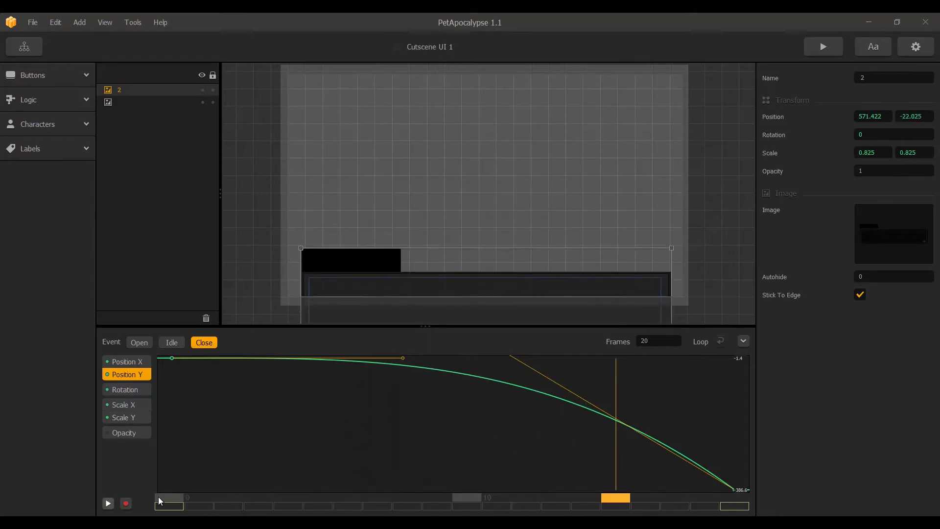
- Collapse the curve editor, return the Close animation to its first frame, and preview the game from the main menu into the cutscene
left_click(744, 341)
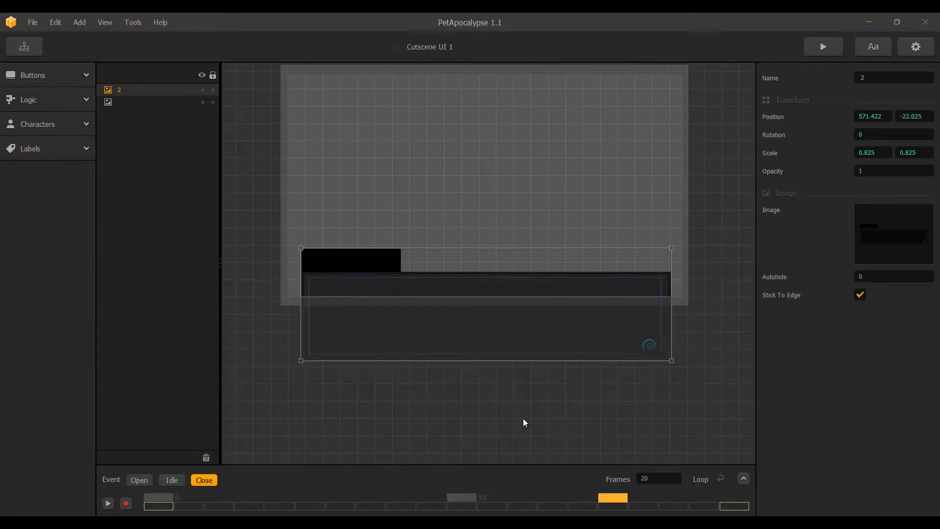
left_click(491, 429)
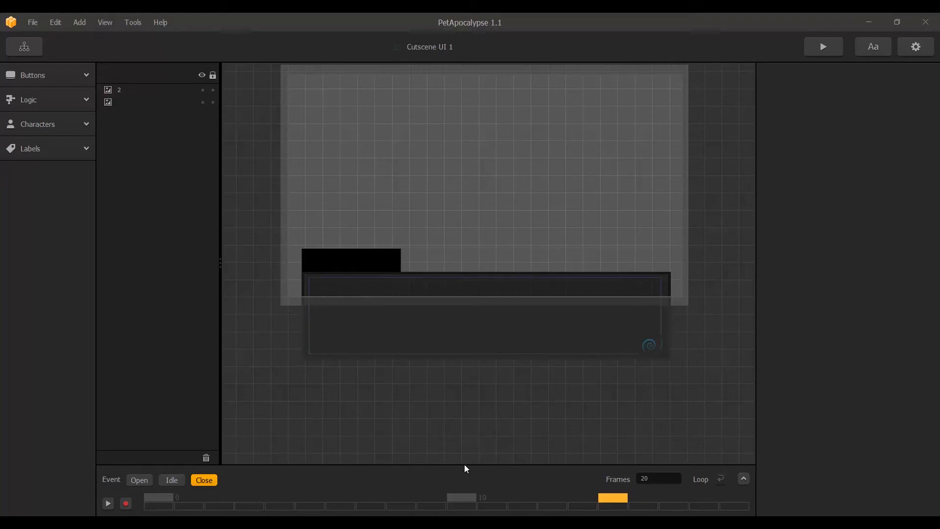
left_click_drag(618, 498, 151, 497)
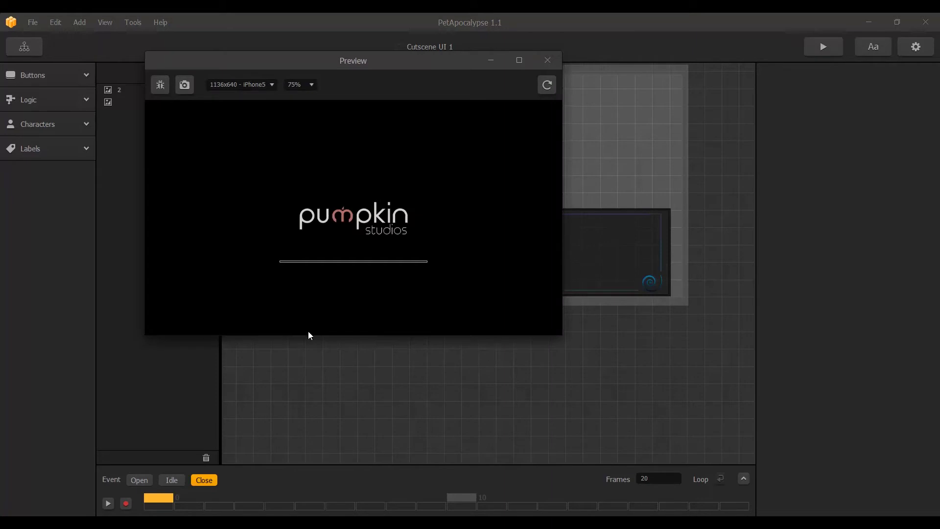
left_click(275, 267)
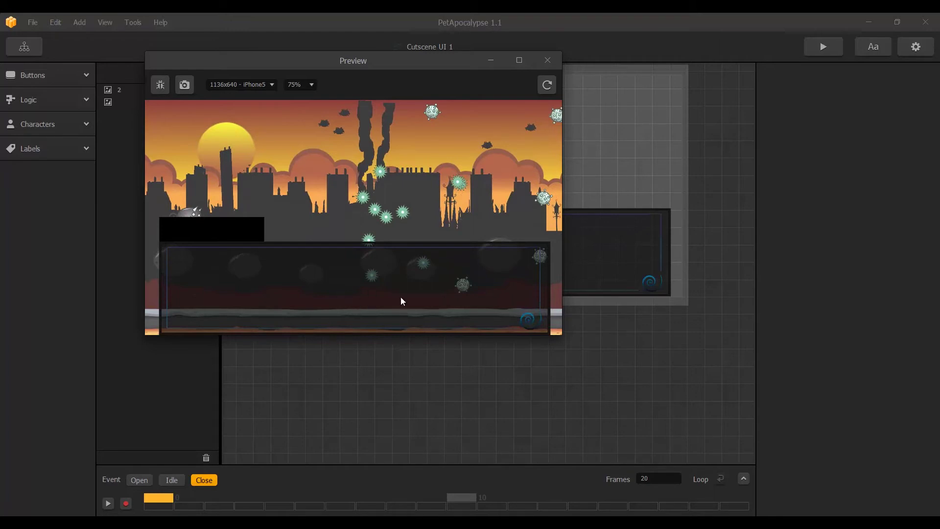
left_click(548, 61)
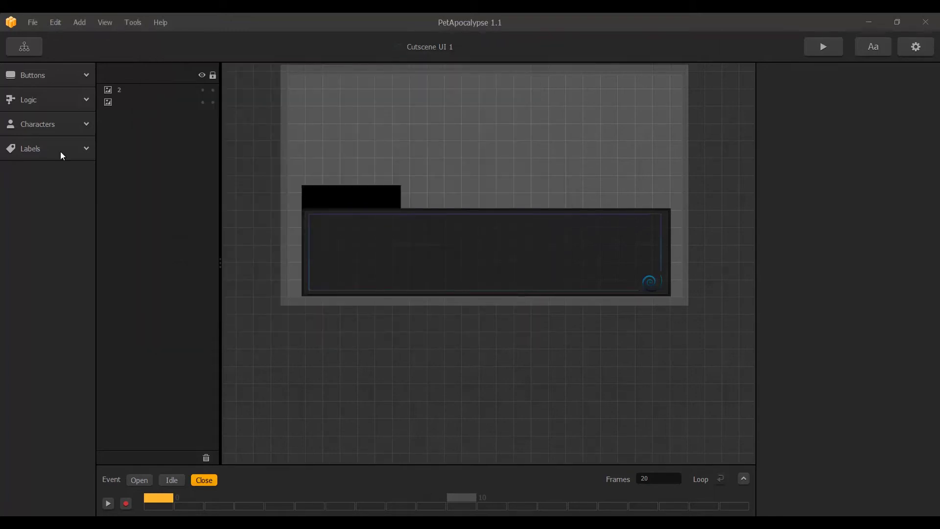
- Duplicate the Cutscene UI 1 node in the Game Mind Map and place the copy just after the original
left_click(36, 52)
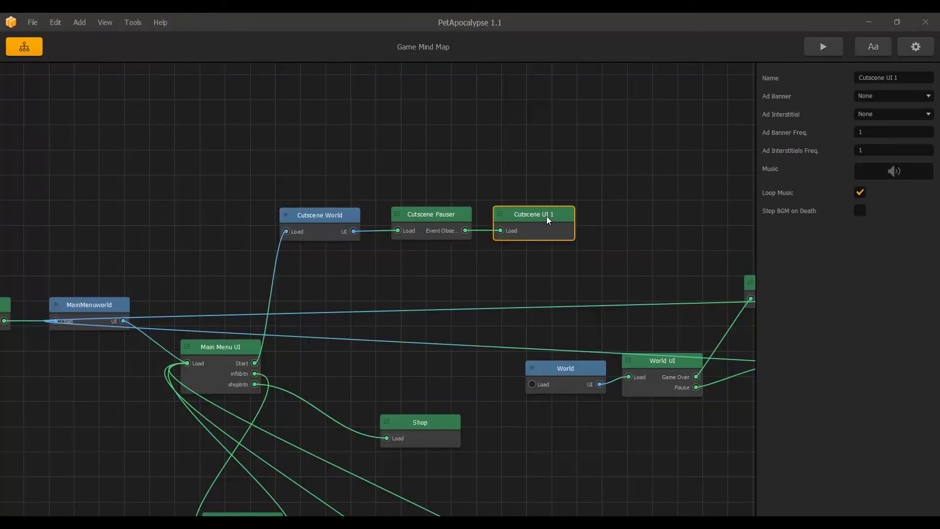
key("ctrl+d")
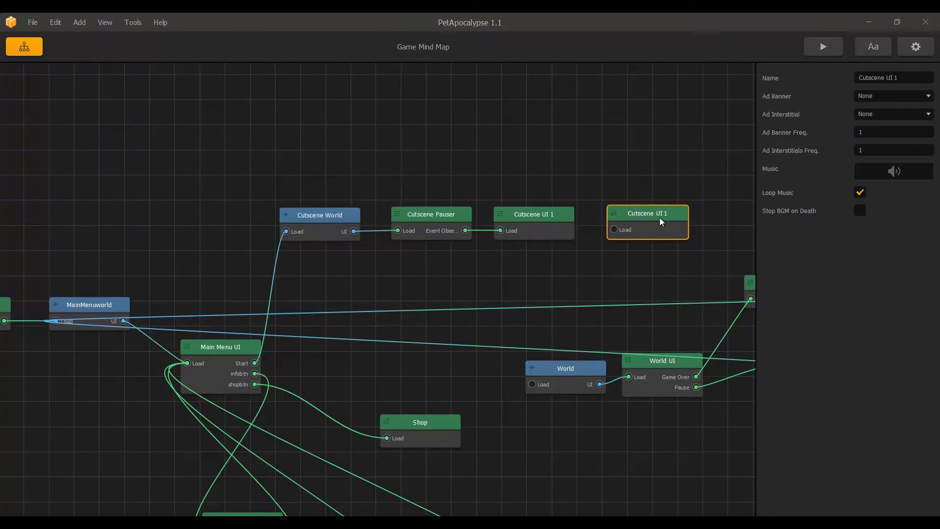
- Add a Navigation Button to the original Cutscene UI 1 and stretch it over the whole canvas, at a scale of about 12.2 by 7.3
left_click(536, 219)
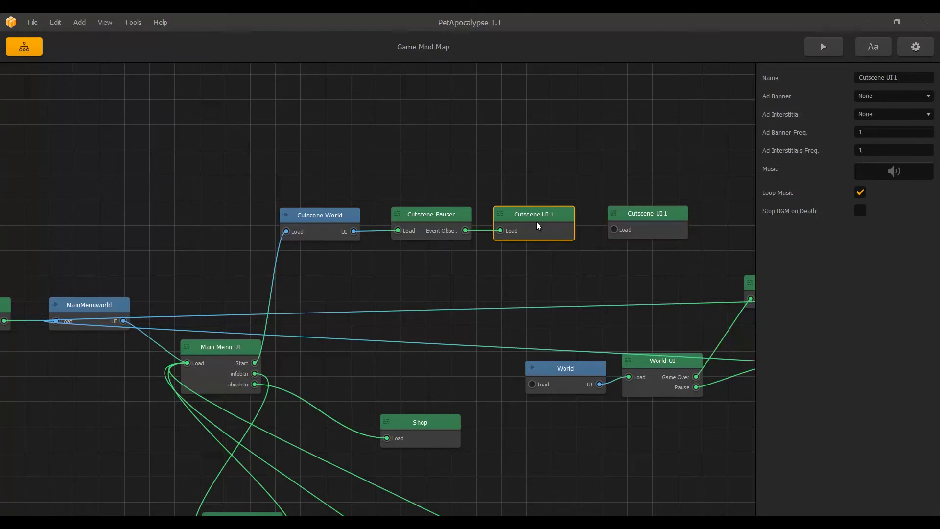
double_click(536, 222)
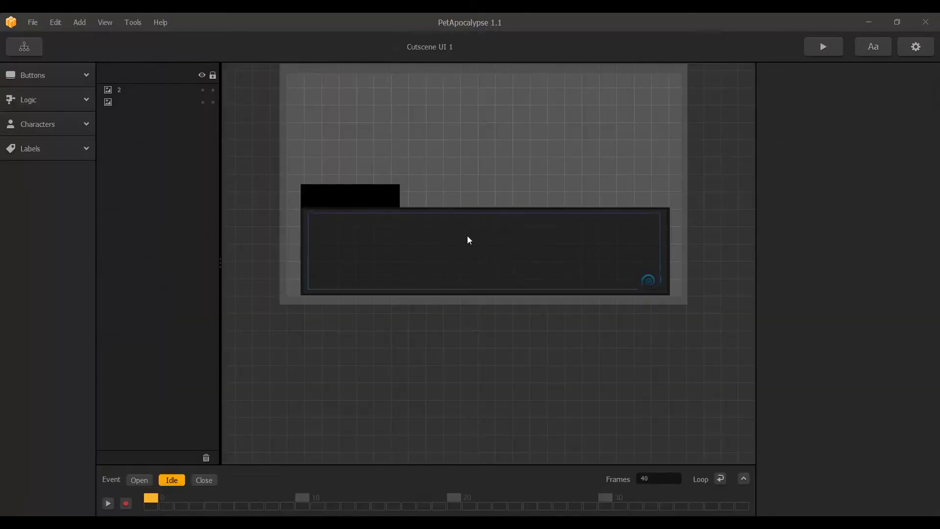
middle_click_drag(271, 245, 277, 320)
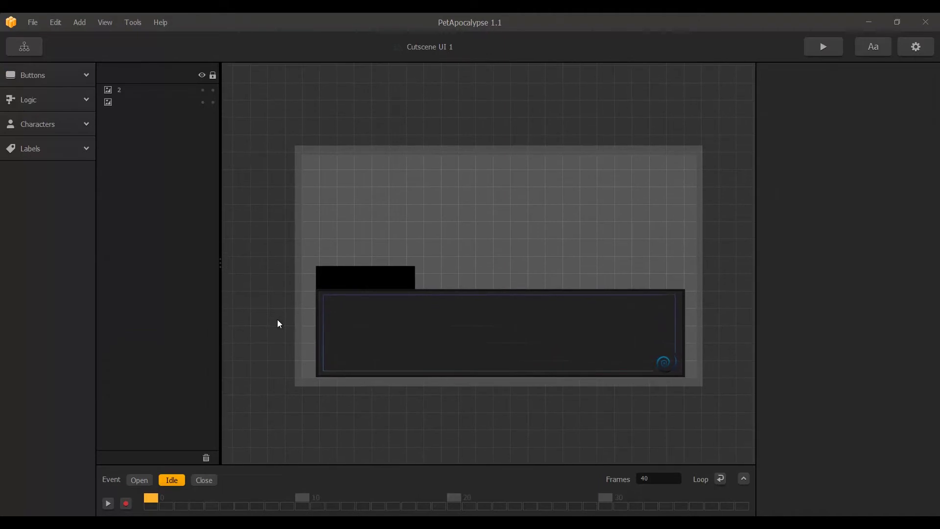
left_click(46, 93)
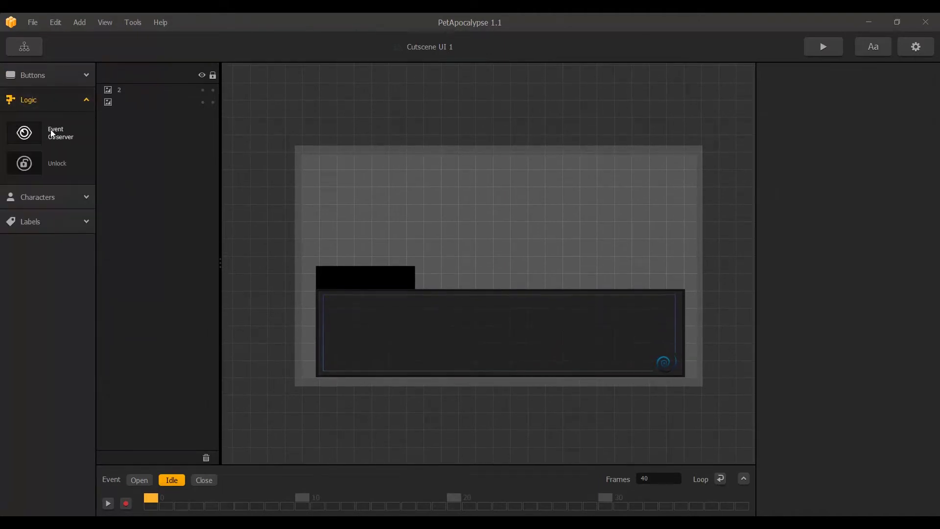
left_click(50, 108)
left_click(56, 78)
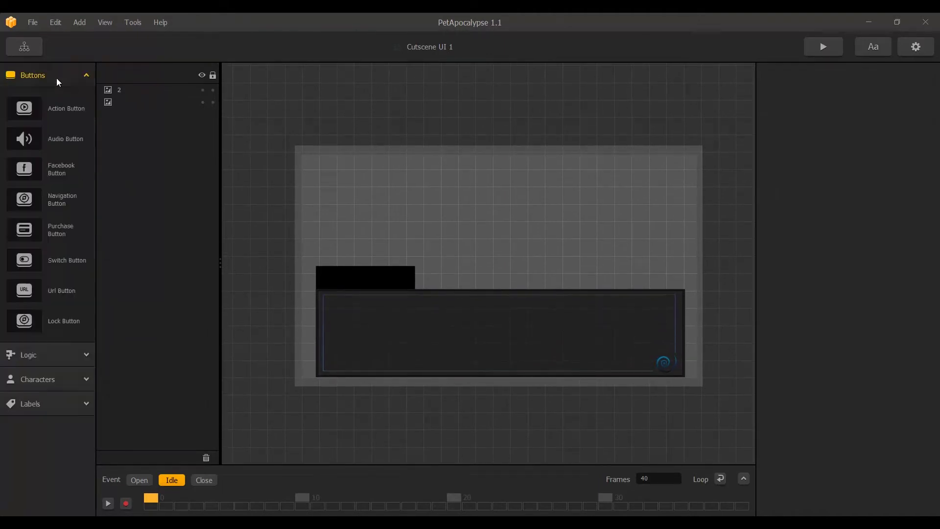
left_click_drag(44, 191, 711, 392)
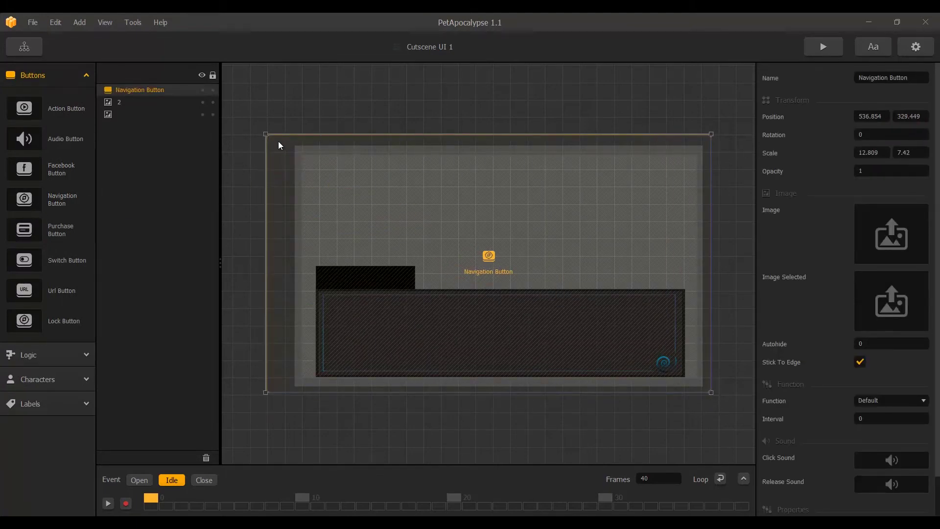
left_click_drag(266, 133, 287, 139)
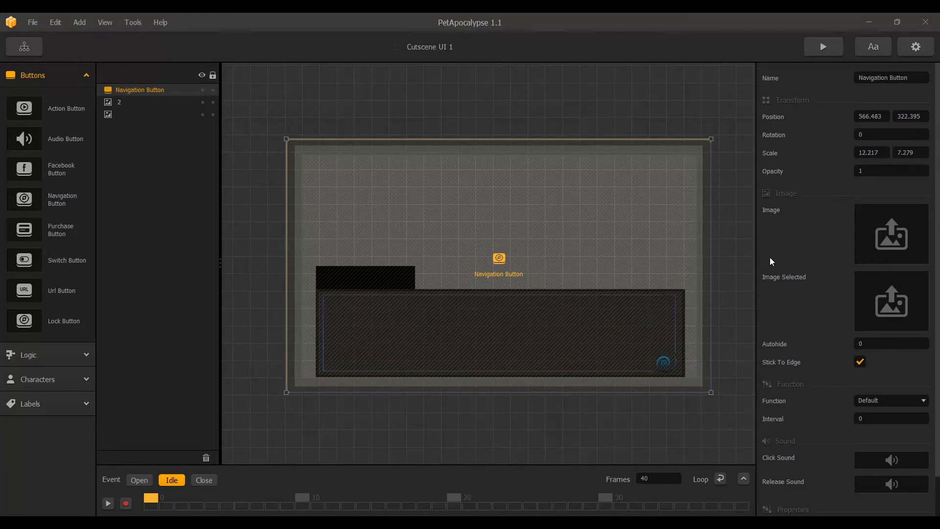
- Keep the Navigation Button's function at Default and rename the button Next Cutscene
left_click(873, 399)
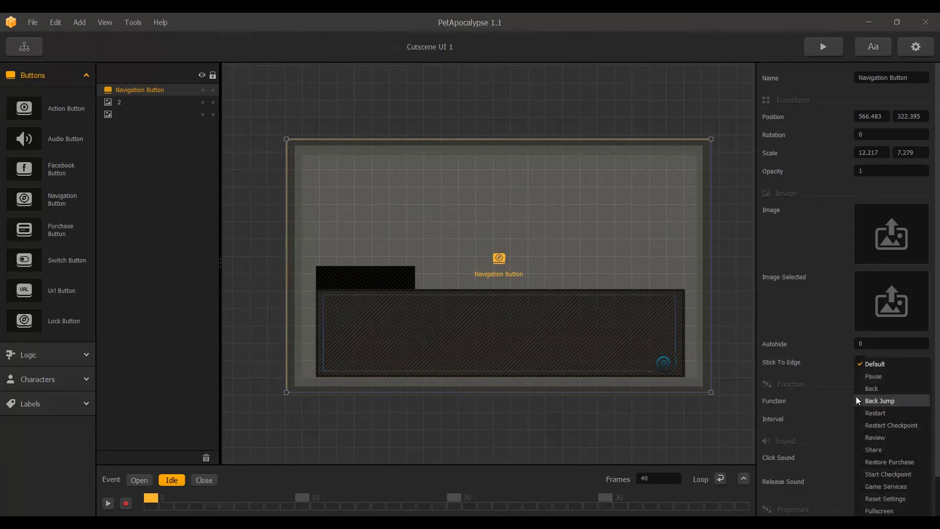
left_click(834, 383)
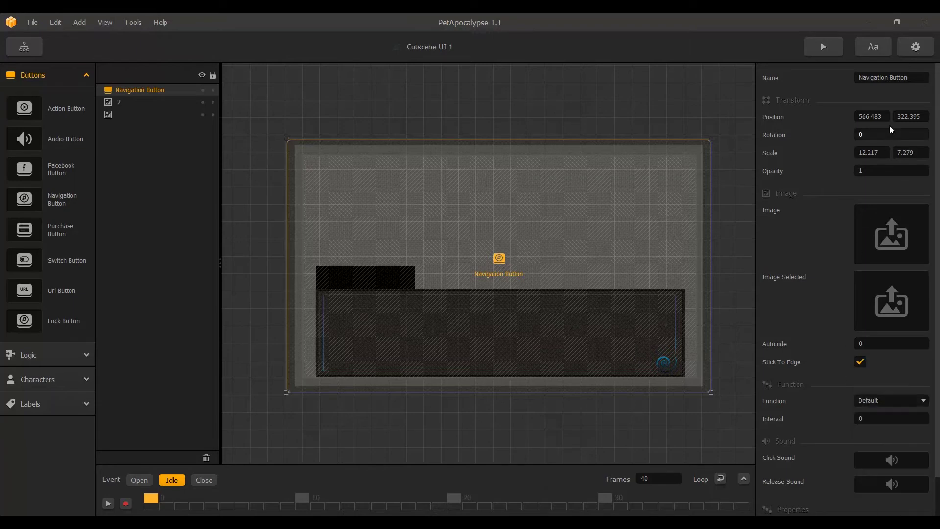
left_click(915, 78)
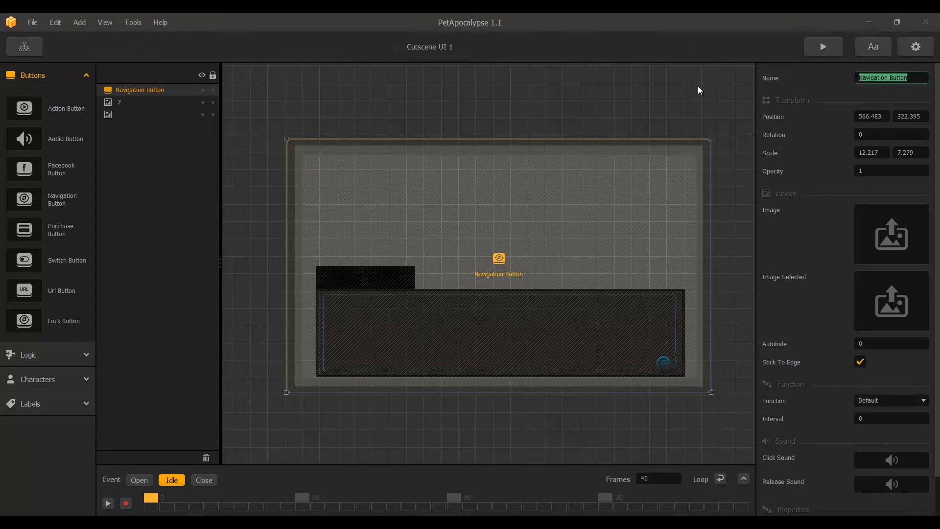
type("Next Cutscene")
key("Return")
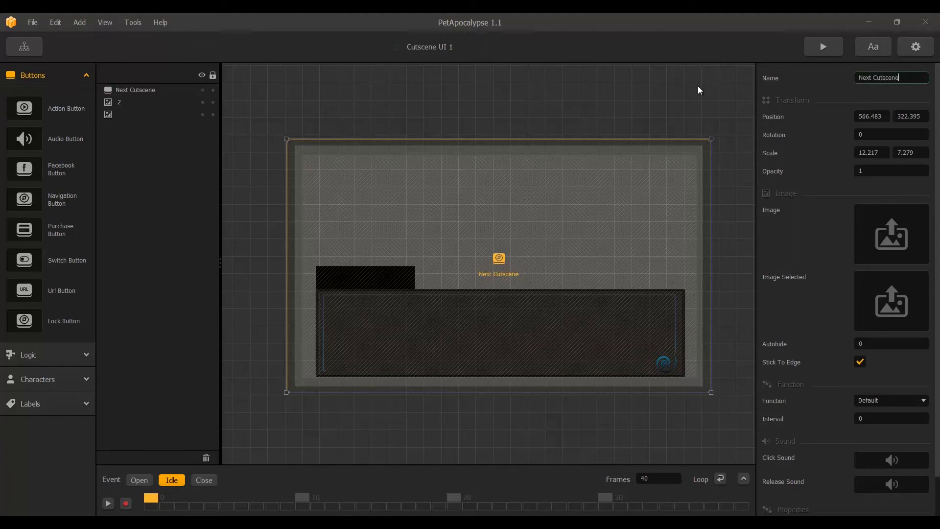
- Link Cutscene UI 1's Next Cutscene output to the duplicate's Load input in the Game Mind Map, and rename the duplicate Cutscene UI 2
left_click(24, 46)
left_click_drag(623, 234, 617, 230)
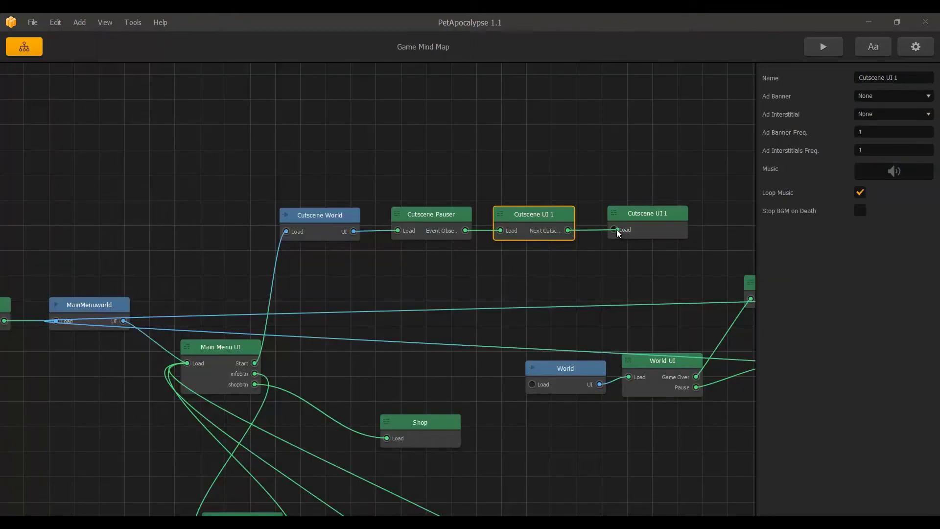
left_click(636, 230)
left_click(913, 76)
key("BackSpace")
type("2")
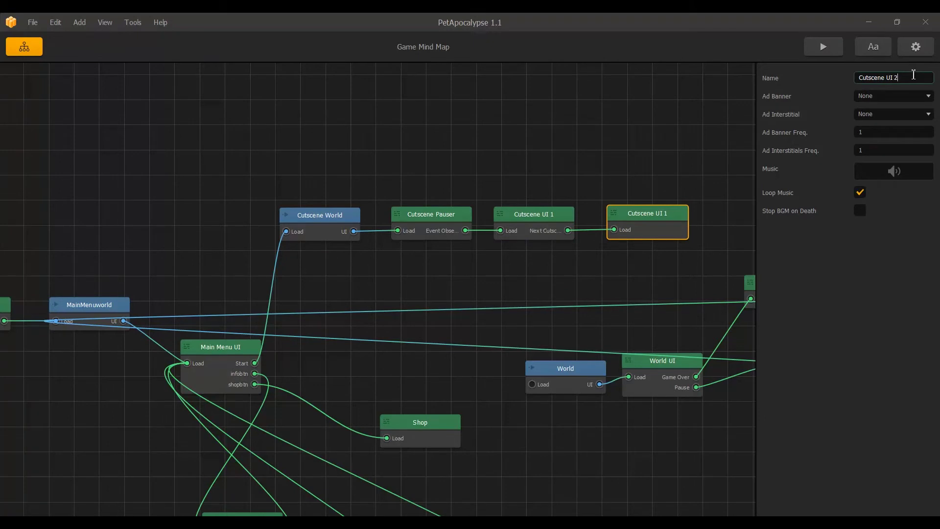
left_click(629, 195)
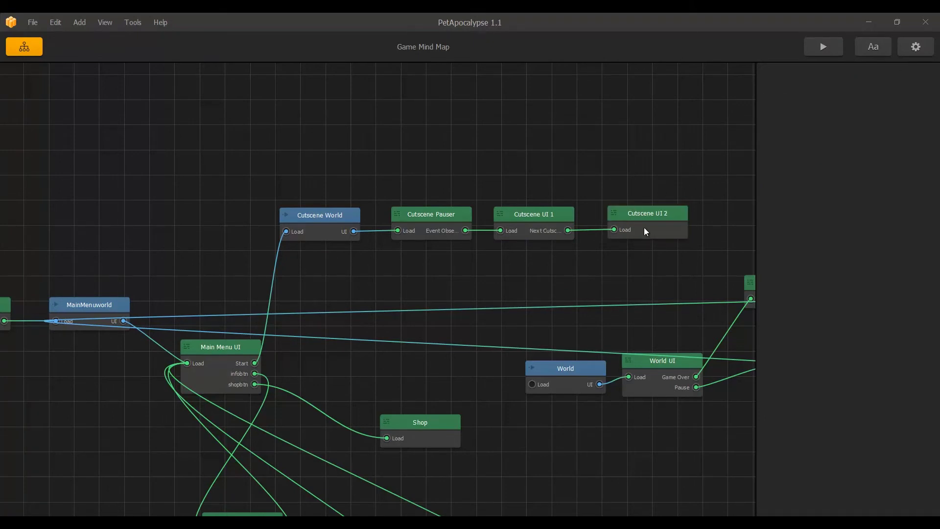
- Preview the game from the main menu to test the transition between the linked cutscene screens, and close the preview
left_click(571, 220)
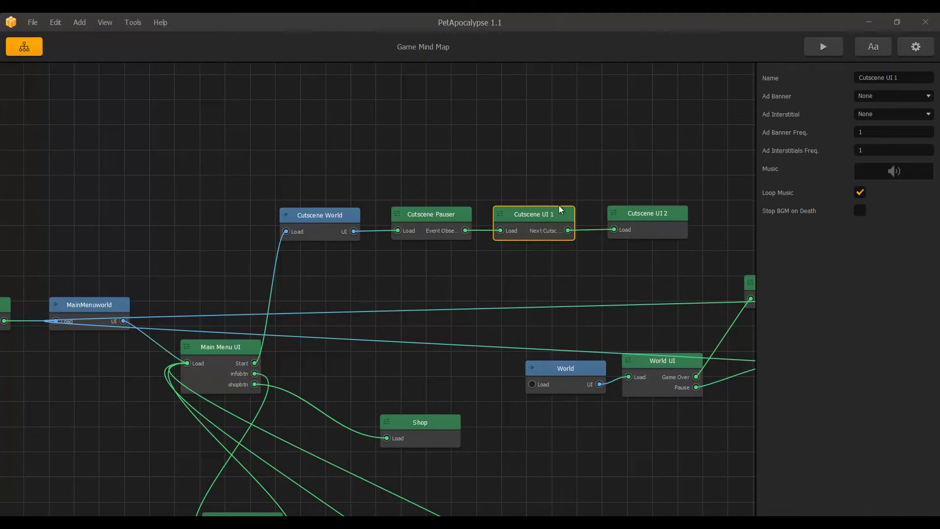
left_click(815, 51)
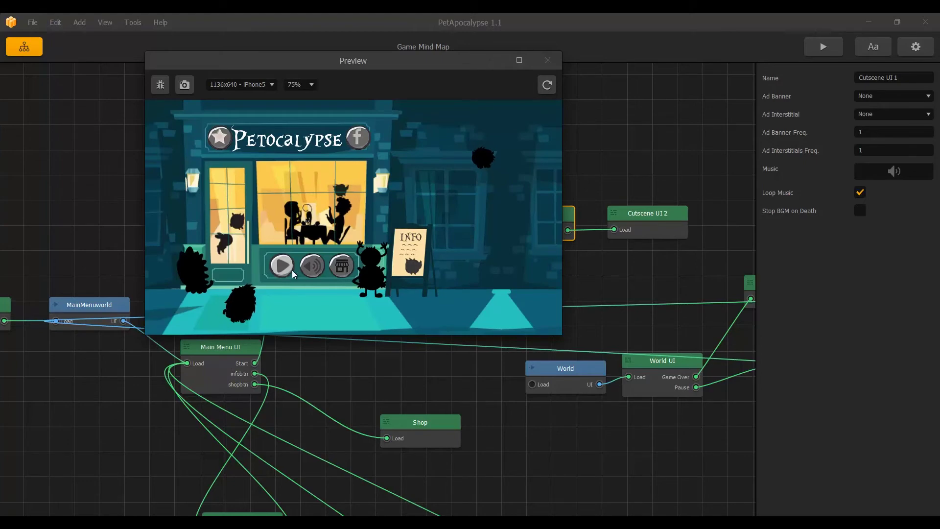
left_click(282, 267)
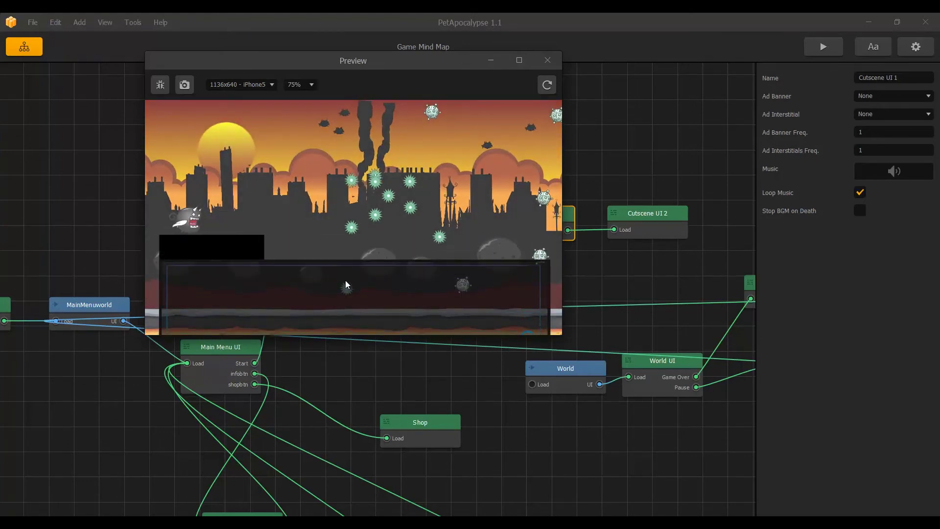
left_click(546, 60)
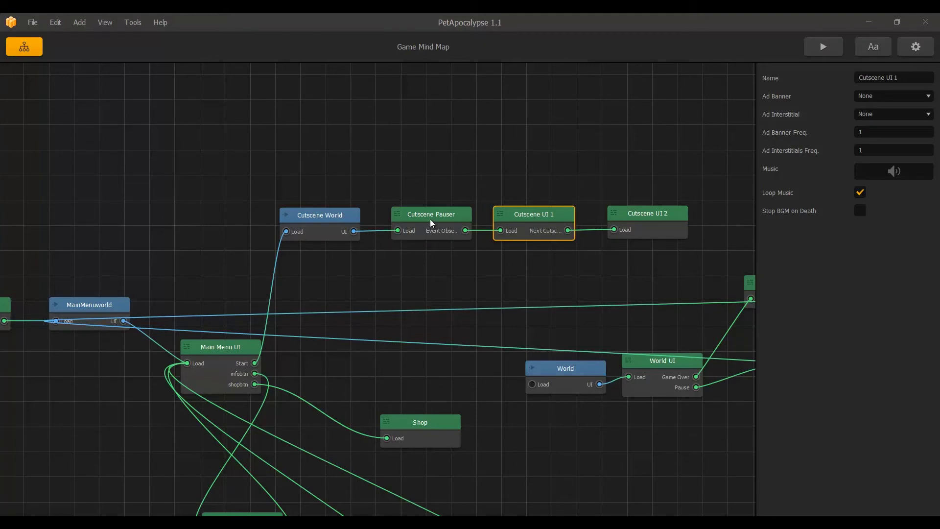
- Set the length of Cutscene UI 1's Open animation to 30 frames
double_click(534, 218)
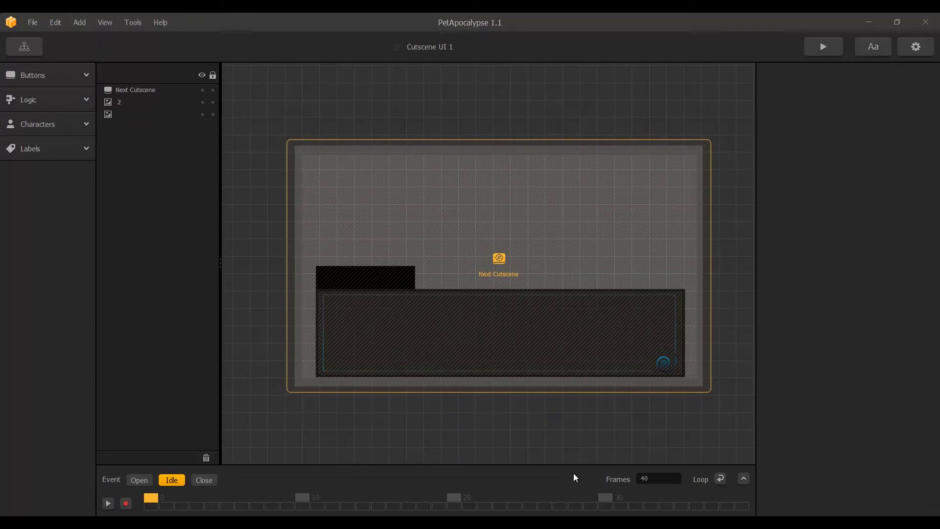
left_click(139, 480)
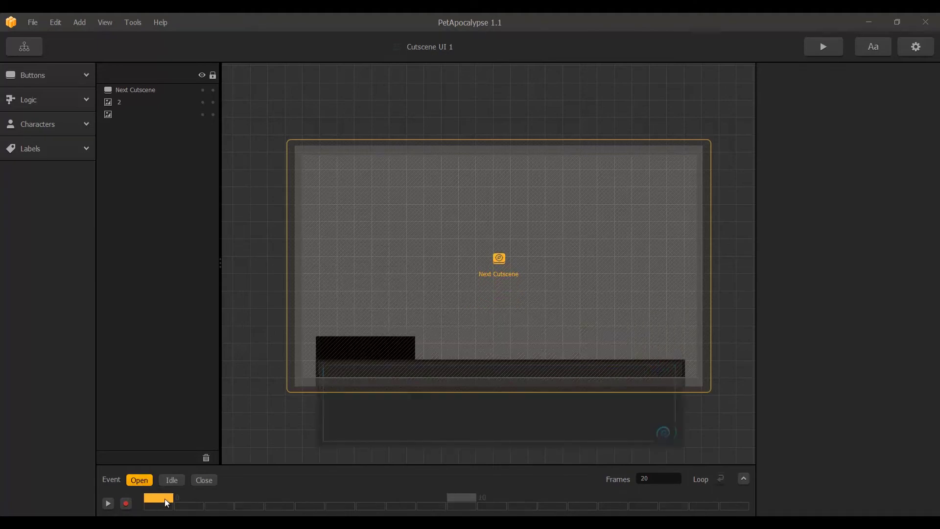
left_click(726, 501)
left_click_drag(662, 478, 595, 480)
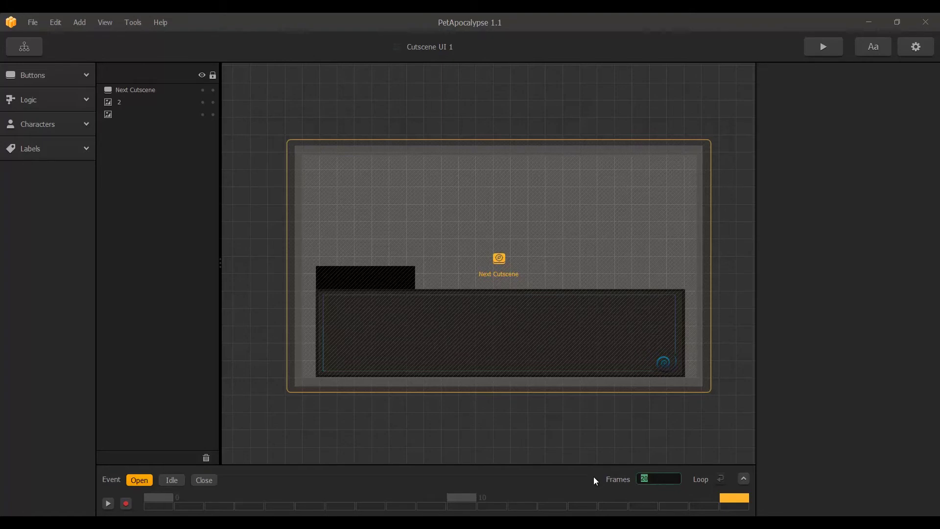
type("30")
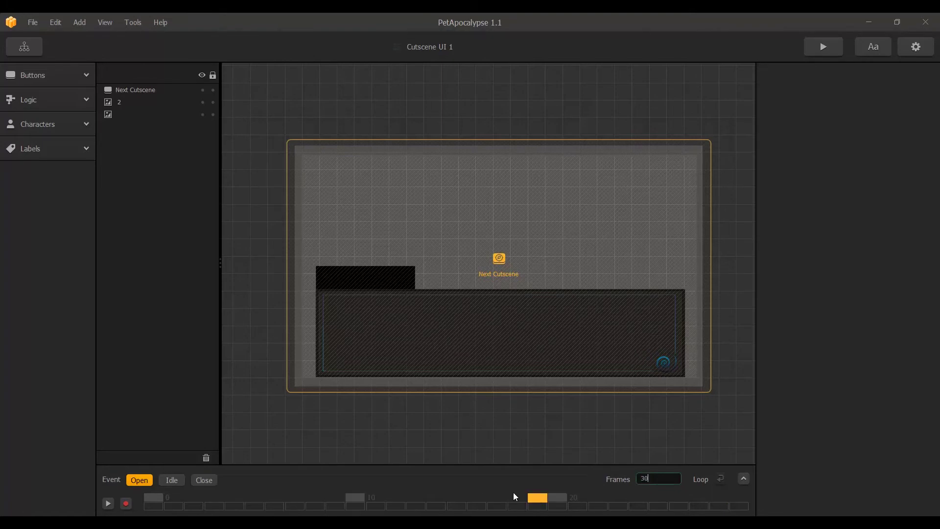
- Add MainChar.png from the Buildbox tutorial Data folder to Cutscene UI 1 and place it just outside the screen's left edge, about -145, 250
key("alt+Tab")
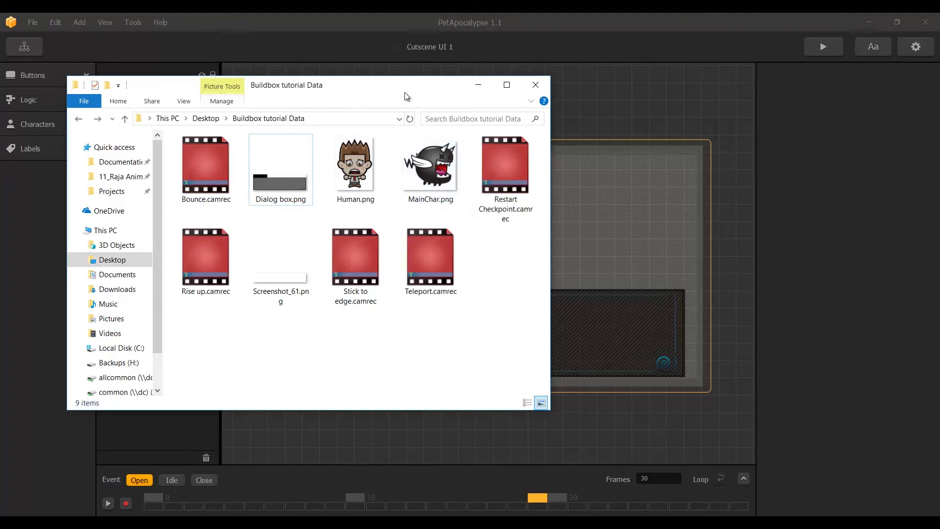
left_click_drag(405, 92, 730, 131)
left_click_drag(756, 206, 259, 316)
left_click_drag(729, 126, 268, 94)
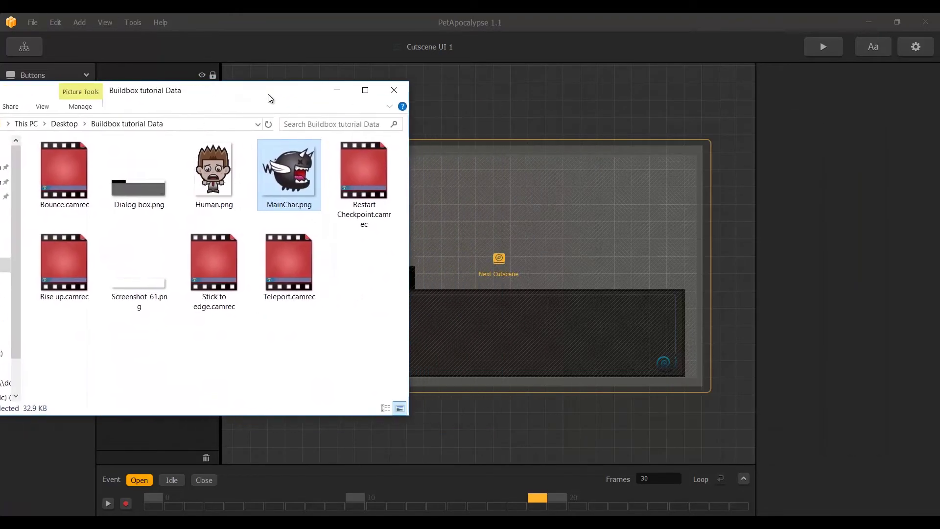
left_click_drag(288, 176, 572, 357)
left_click(518, 15)
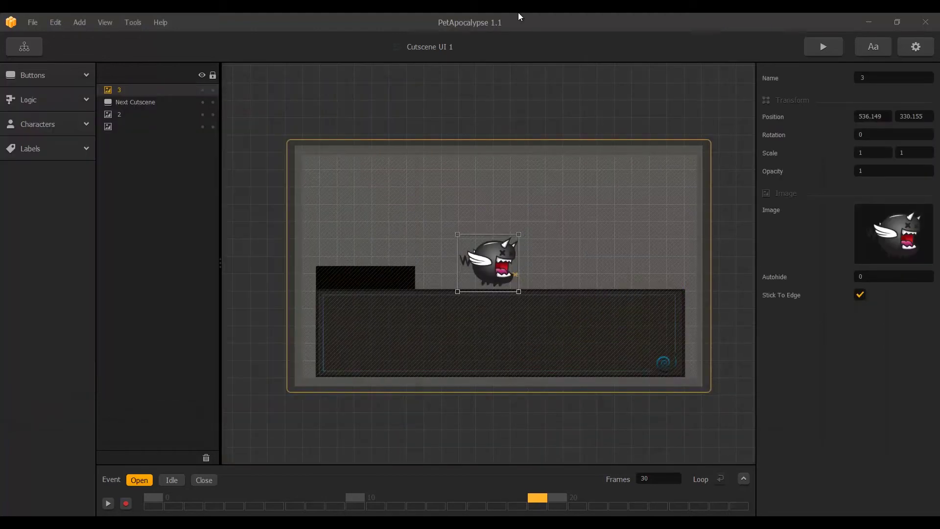
left_click_drag(497, 281, 257, 295)
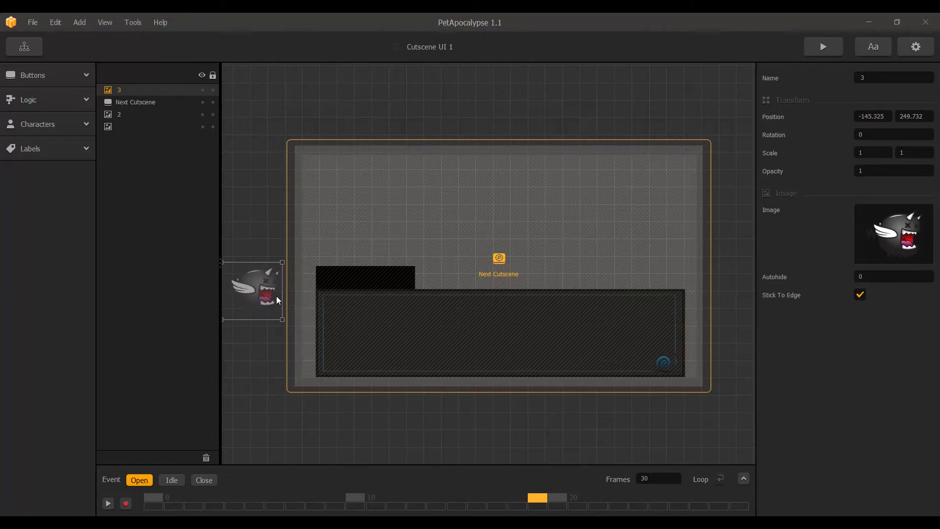
- Record the character image sliding in during the Open animation, from off-screen at frame 19 to about 42, 250 over the dialog box at frame 29
left_click(126, 503)
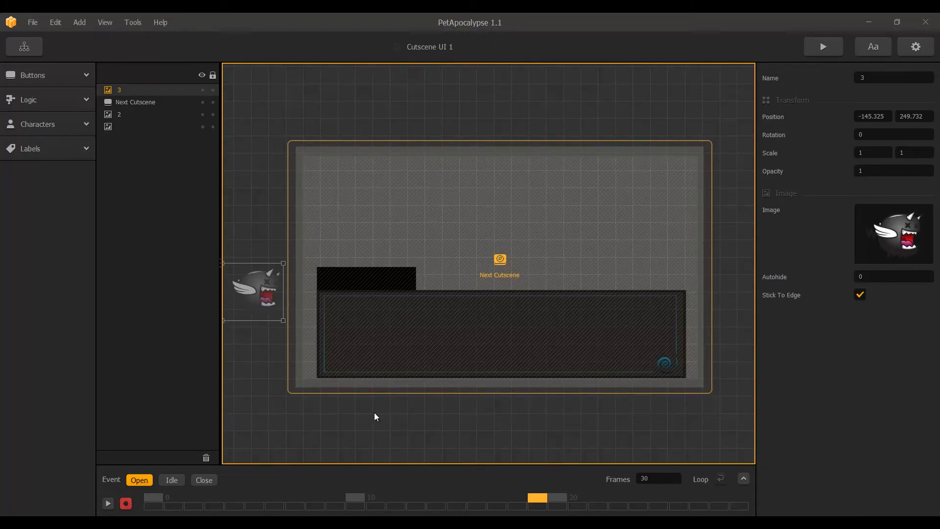
left_click_drag(263, 294, 265, 294)
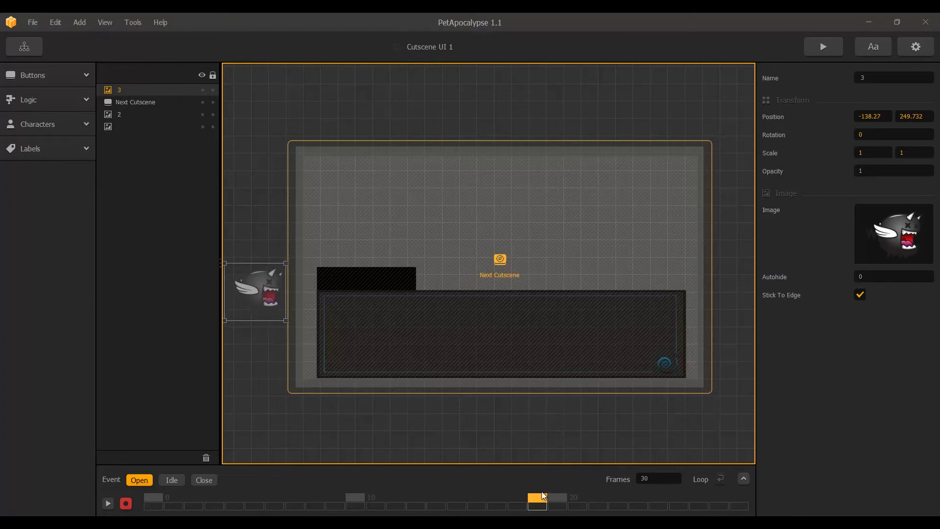
left_click_drag(531, 498, 744, 496)
left_click_drag(250, 293, 313, 298)
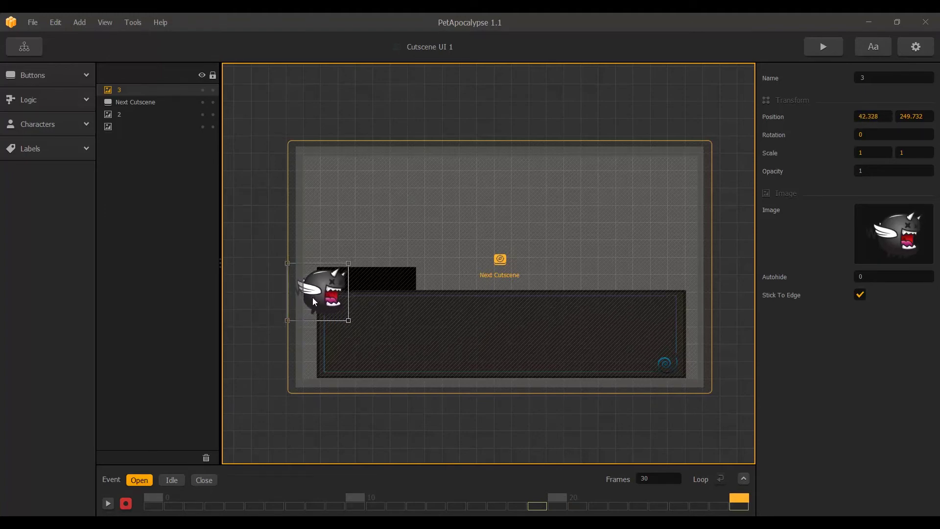
mouse_move(538, 497)
left_mouse_down()
mouse_move(777, 492)
mouse_move(548, 495)
left_mouse_up()
left_click_drag(644, 496, 756, 490)
left_click(125, 503)
- Check the character's position in the Idle event and play back the Open animation
left_click(169, 481)
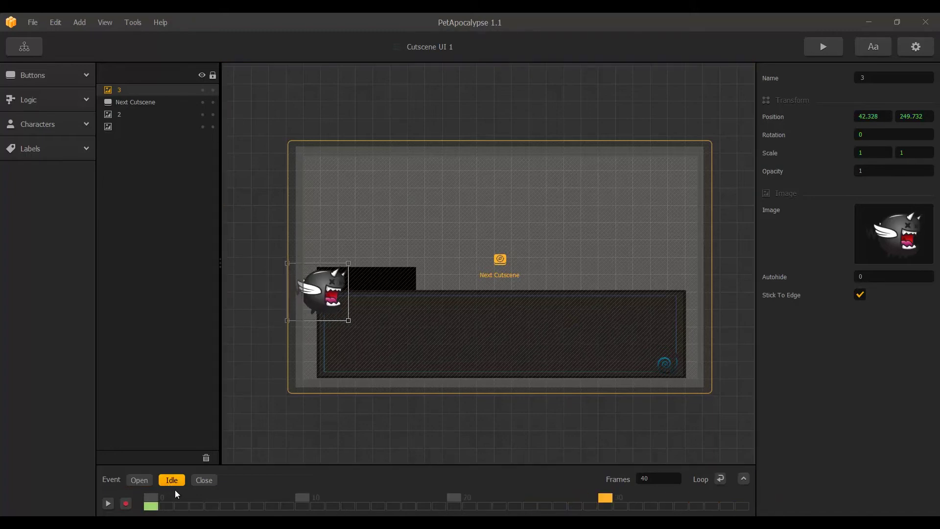
left_click(145, 481)
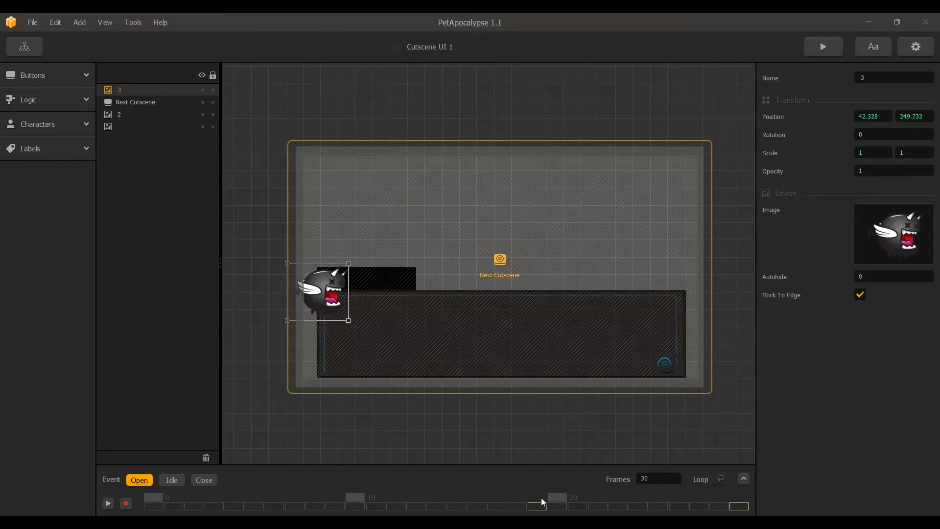
key("space")
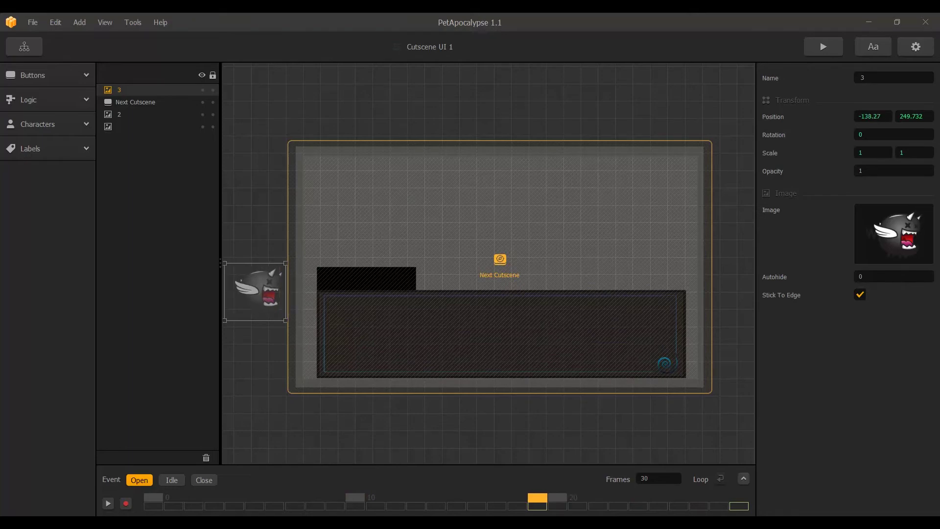
- Move the Next Cutscene button to the top of the layer order and lock it
left_click(157, 104)
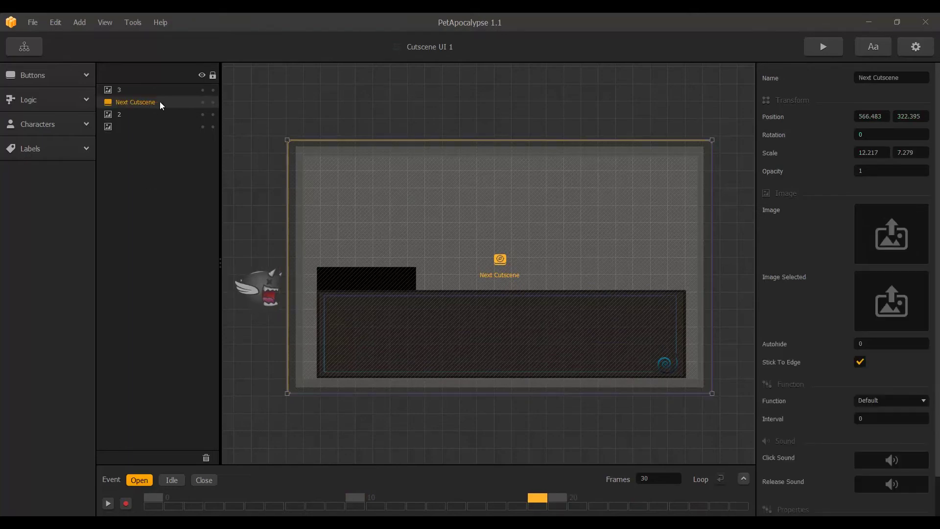
left_click_drag(187, 100, 155, 86)
left_click(212, 91)
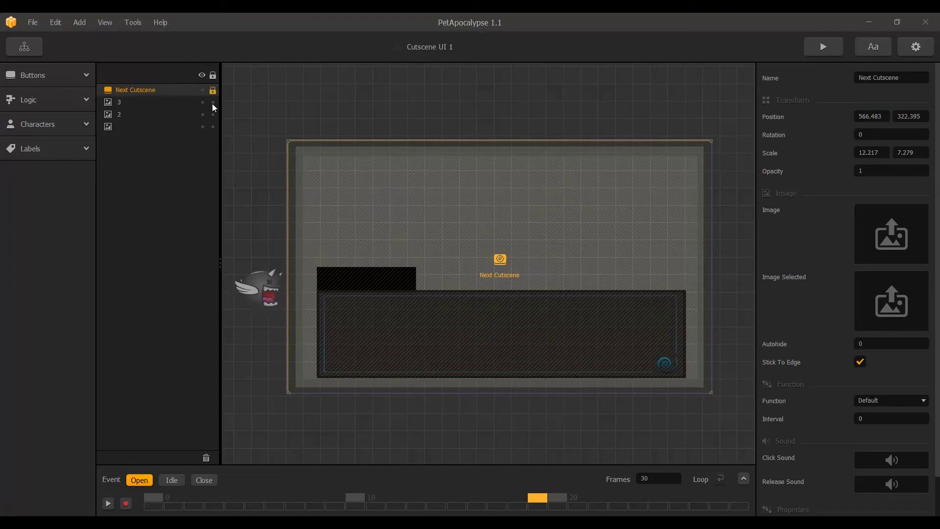
- Add a Default Font label reading Blacky and fit it inside the dialog box's black name tab
left_click(252, 219)
left_click(69, 161)
left_click_drag(38, 187, 316, 258)
left_click(893, 227)
type("Blacky")
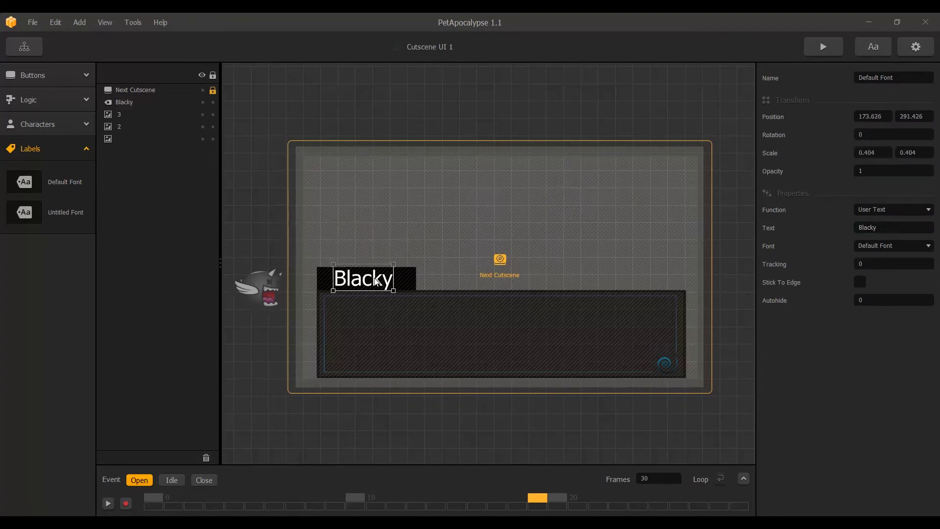
- Duplicate the Blacky label at about 0.191 scale inside the dialog box, with the text "Get ready to Die humans! You have tortured for far to long!"
left_click(262, 353)
key("ctrl+v")
type("Get ready to Die humans! You have tortured for far to long!")
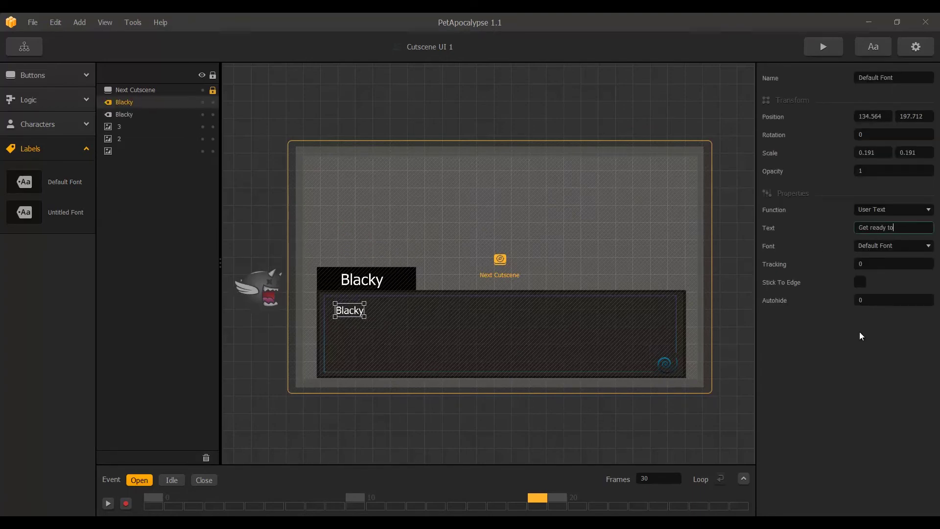
key("Return")
- Duplicate the dialog line directly below itself and change the copy's text to "Feel the black wrath!"
mouse_move(369, 310)
left_mouse_down()
mouse_move(478, 311)
mouse_move(378, 325)
left_mouse_up()
key("ctrl+c")
key("ctrl+v")
type("Feel the black wrath!")
key("Return")
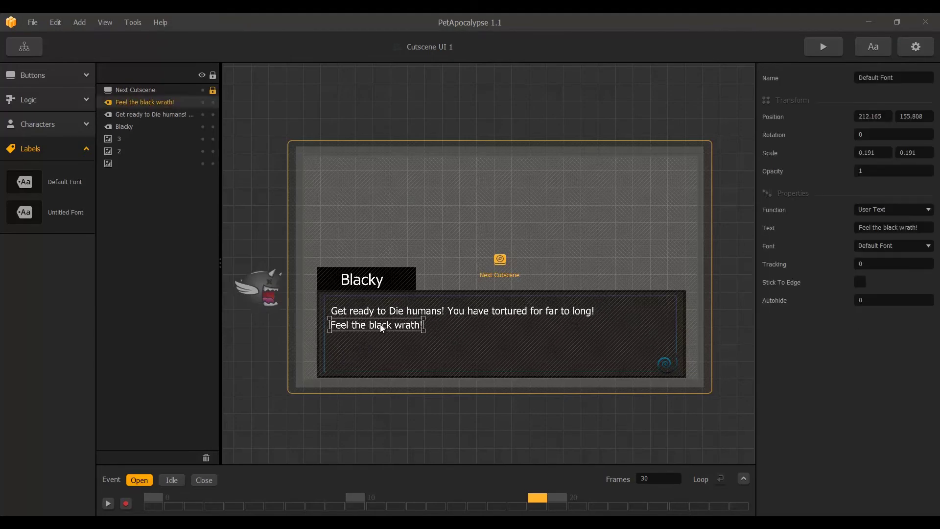
left_click(384, 402)
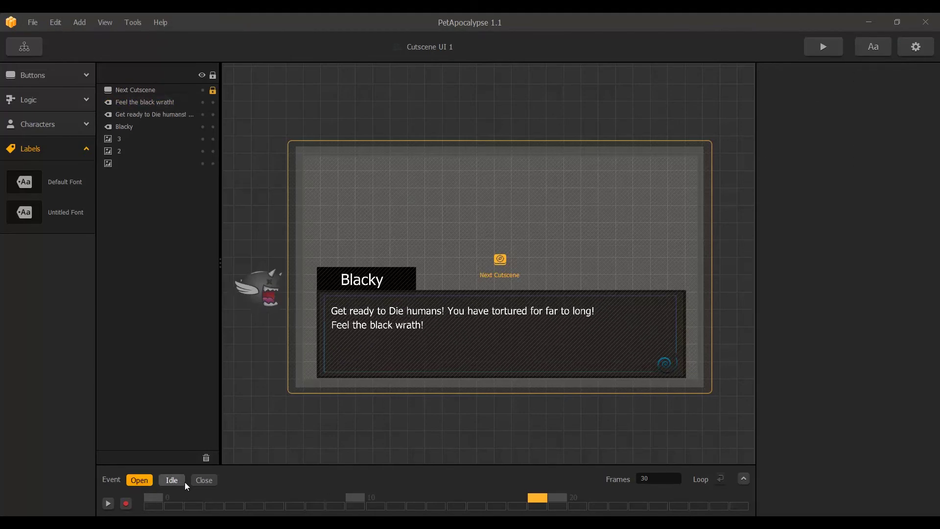
- Set the opacity of the Blacky label and both dialog lines to 0 in the Open event
mouse_move(226, 503)
left_mouse_down()
mouse_move(154, 501)
mouse_move(600, 497)
mouse_move(148, 503)
left_mouse_up()
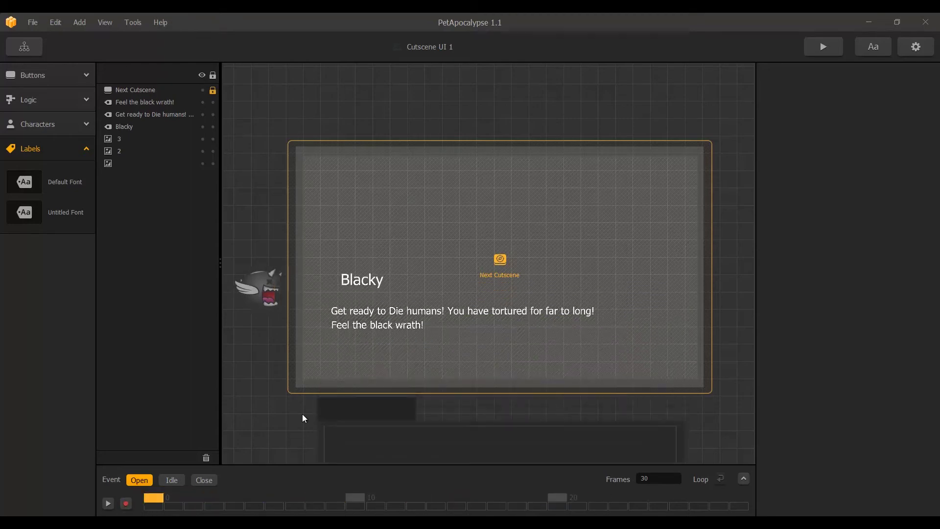
left_click(124, 125)
left_click(133, 114)
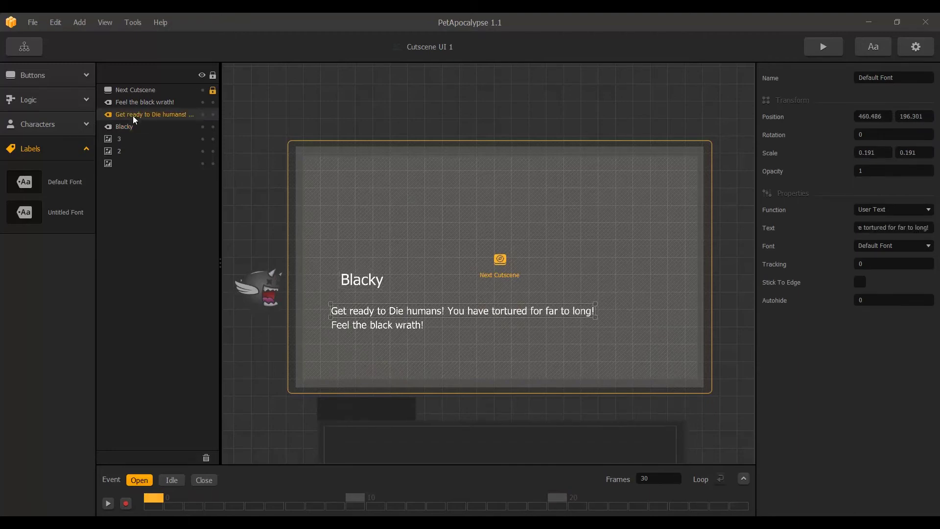
left_click(120, 125)
left_click(156, 115, "ctrl")
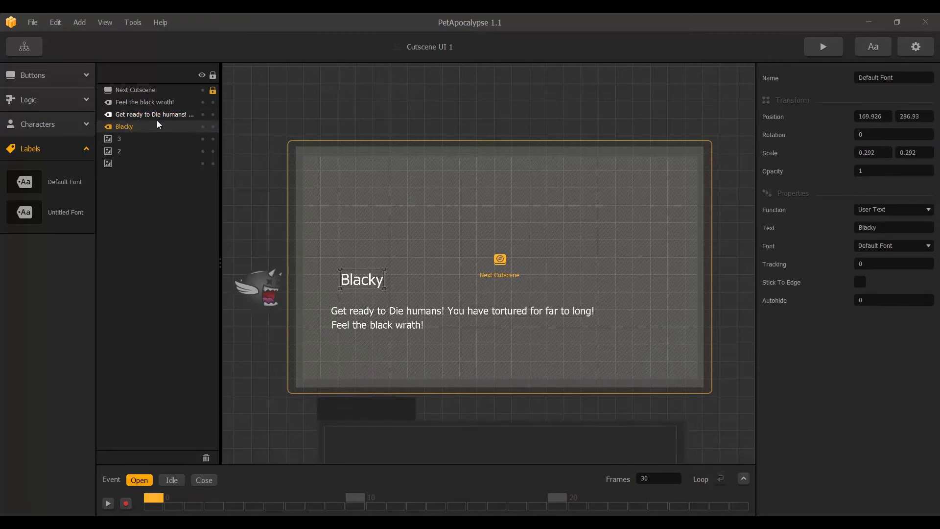
left_click(150, 102, "ctrl")
left_click(891, 172)
type("0")
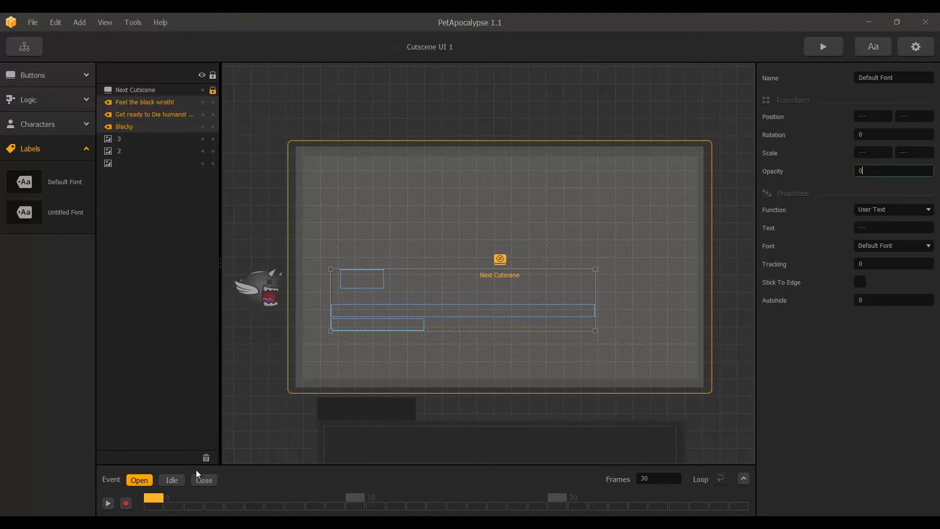
- Record a fade-in for the three labels in the Idle event, with opacity 0 at frame 0 and 1 at frame 5
left_click(168, 484)
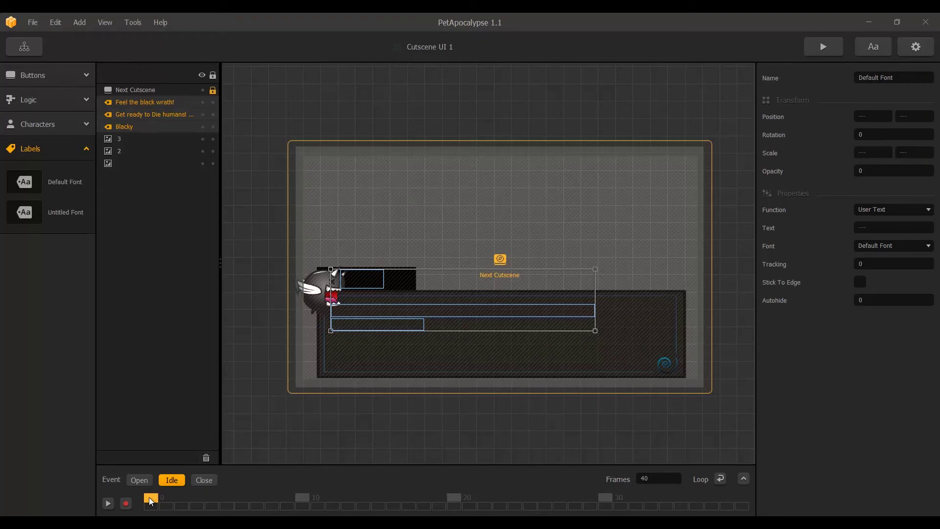
left_click(130, 503)
left_click(871, 171)
type("0")
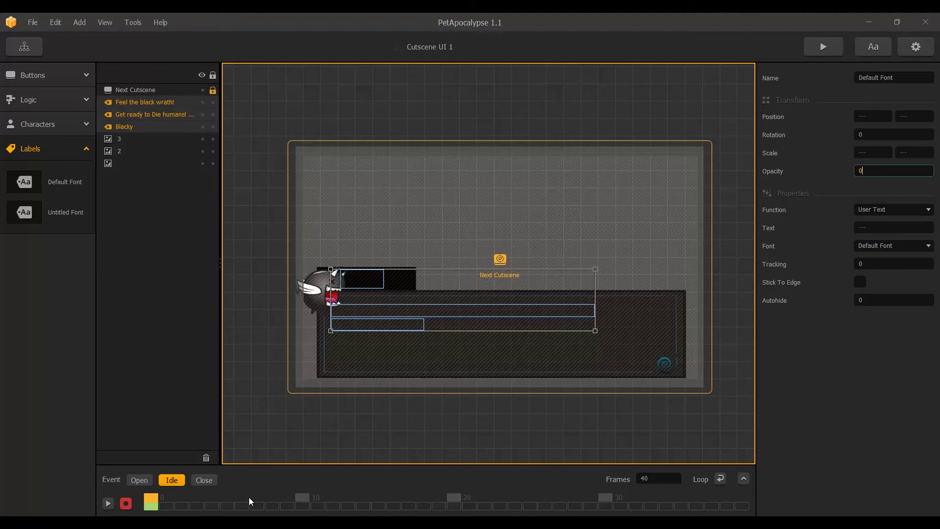
left_click(228, 497)
left_click(879, 170)
type("1")
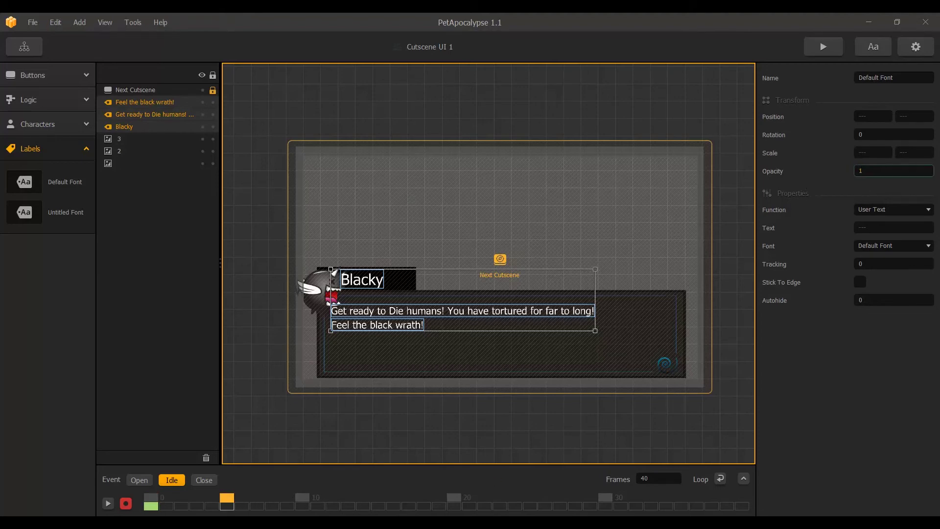
- Play back the Idle animation to check the labels' fade-in, and return to the first frame
left_click(151, 497)
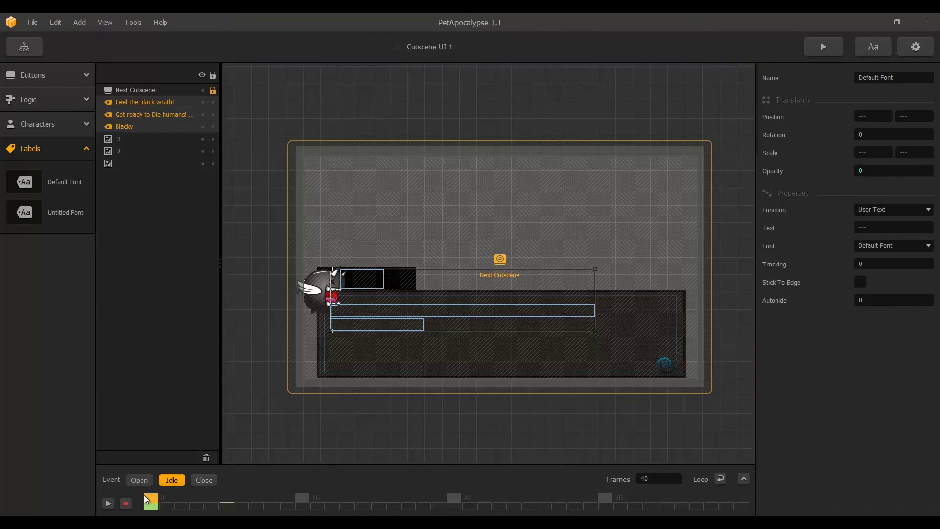
left_click(108, 503)
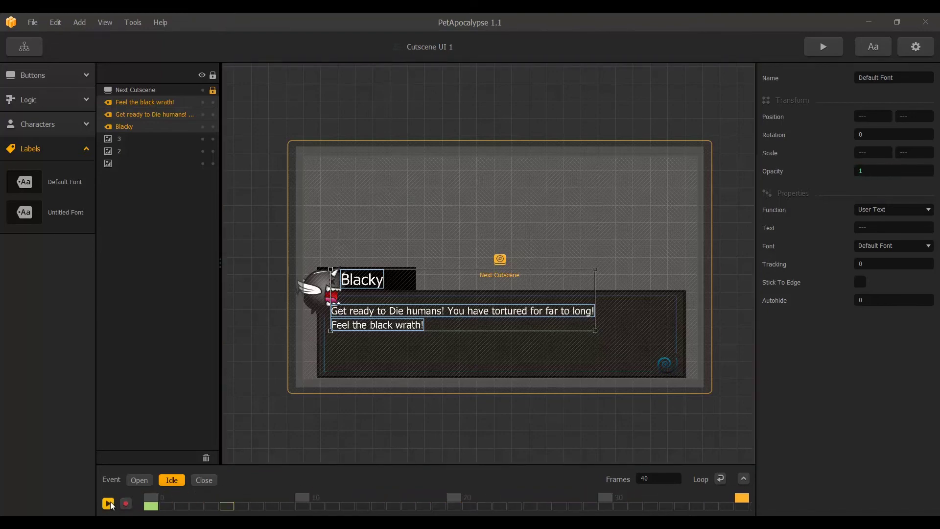
left_click(108, 503)
left_click(152, 513)
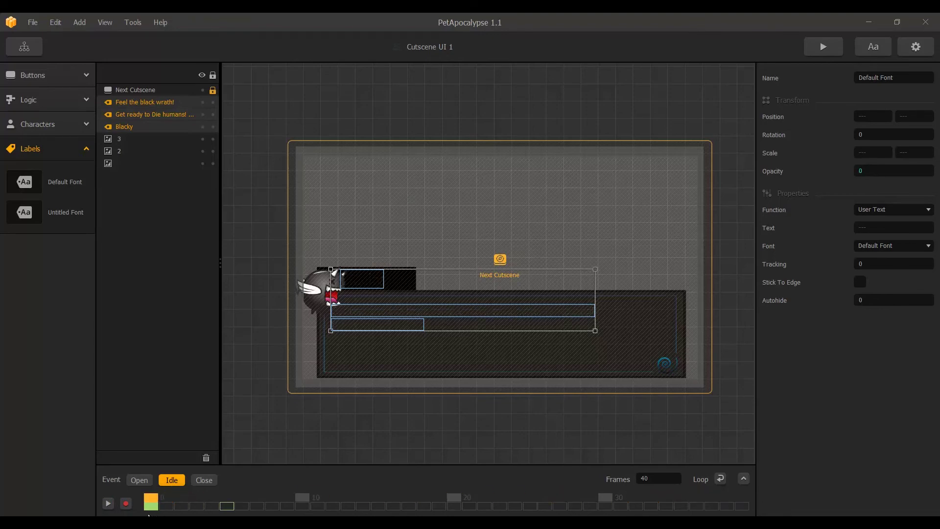
- Delay the first dialog line's fade-in on its Opacity curve by moving the keyframes to frames 4 and 9 of the Idle event
left_click(742, 478)
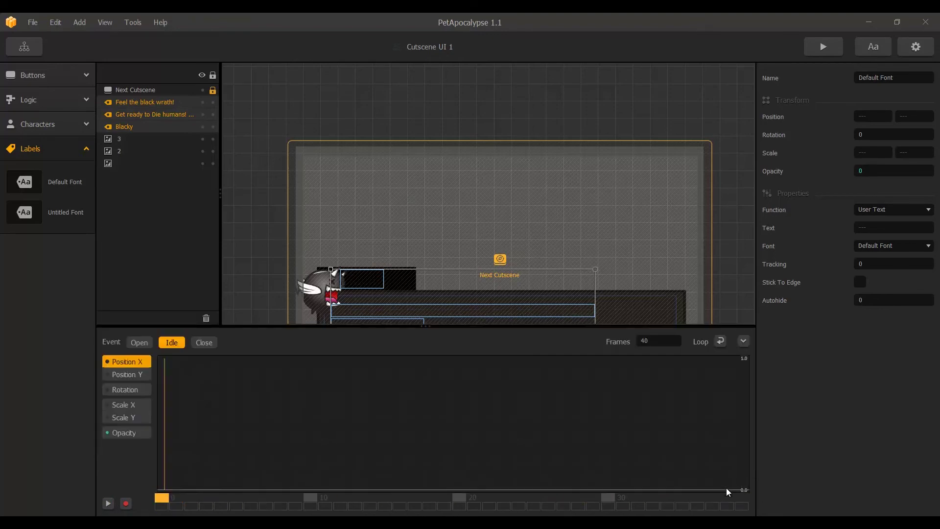
left_click(124, 434)
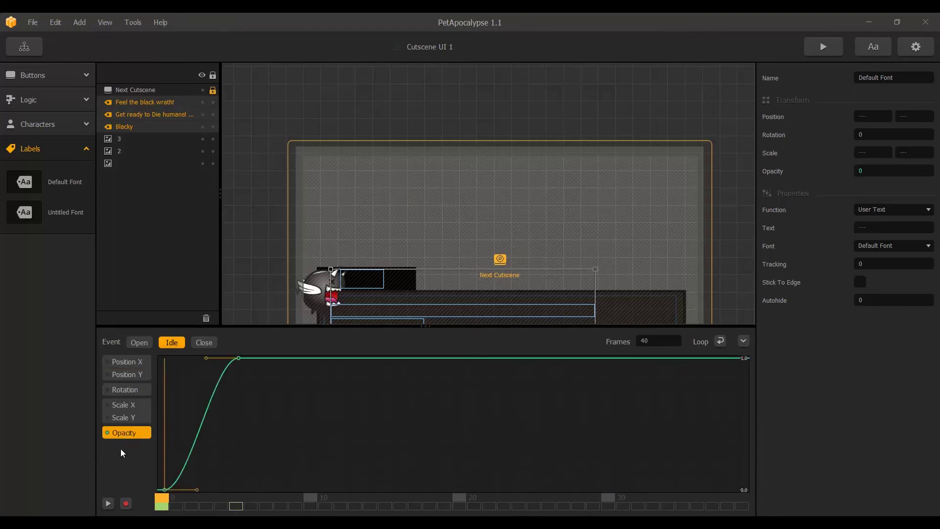
left_click(122, 136)
left_click(142, 102)
left_click(141, 113)
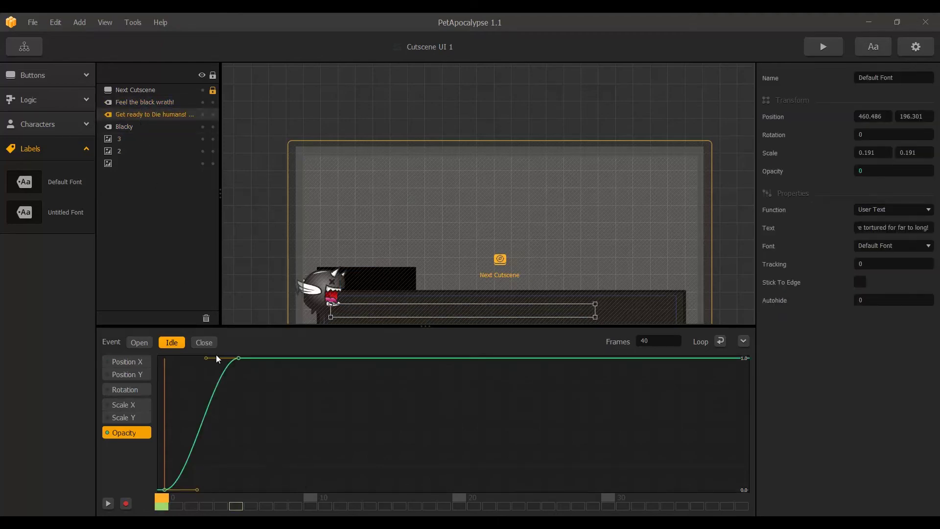
left_click_drag(239, 358, 263, 358)
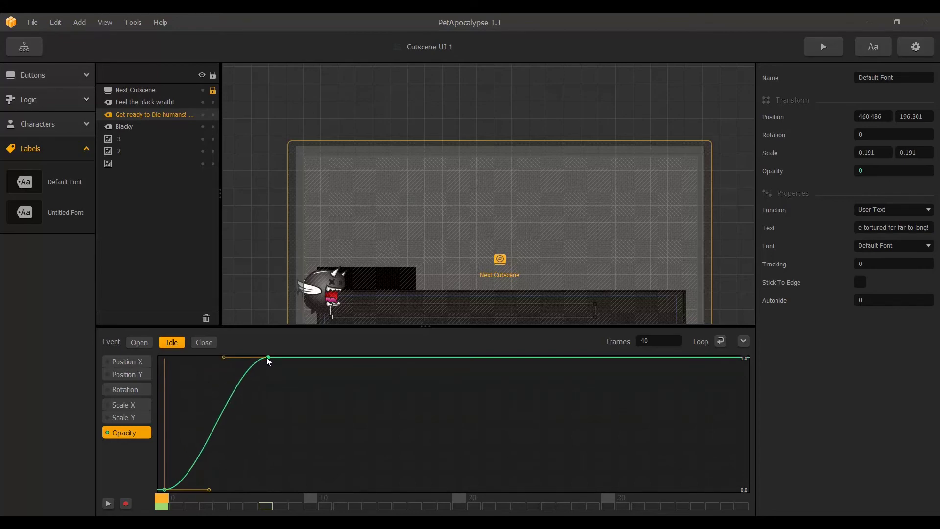
mouse_move(270, 359)
left_mouse_down()
mouse_move(253, 361)
mouse_move(294, 360)
left_mouse_up()
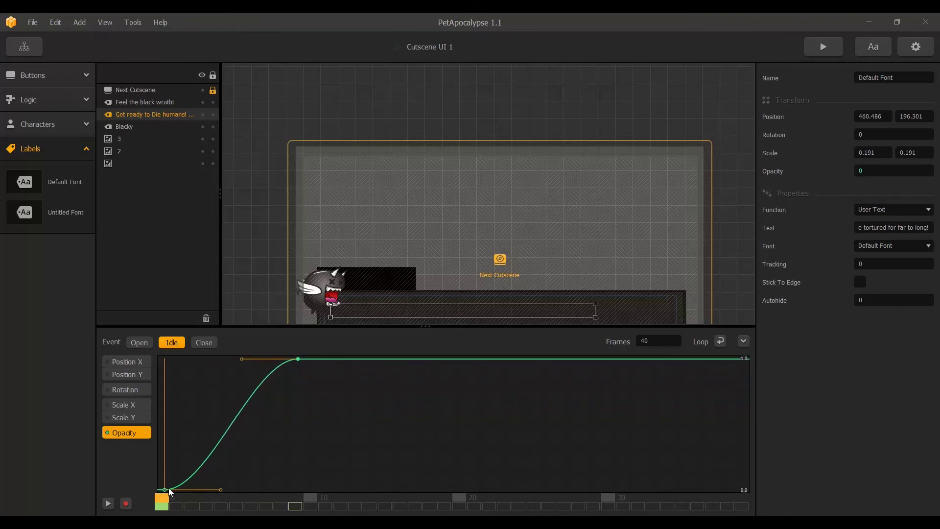
left_click_drag(166, 489, 220, 485)
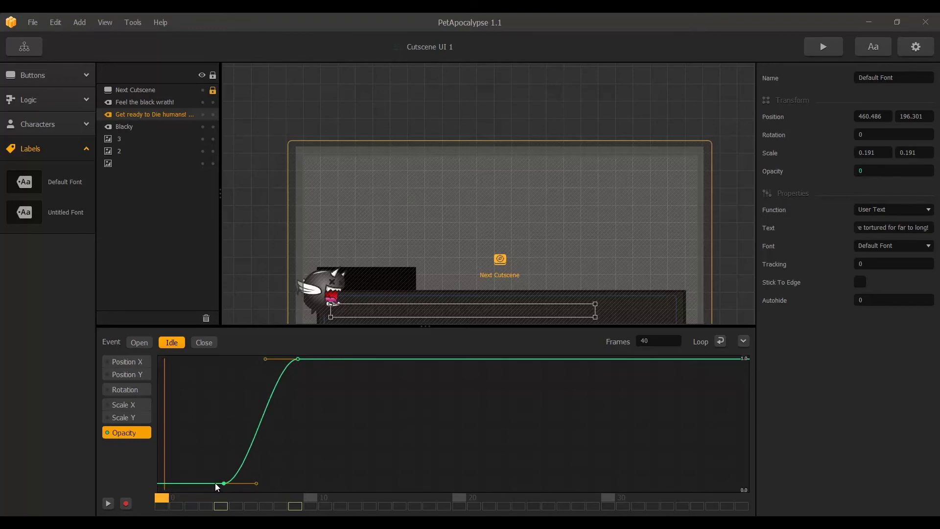
- Move the "Feel the black wrath!" label's Opacity keyframes to frames 4 and 9 of the Idle event
left_click(139, 107)
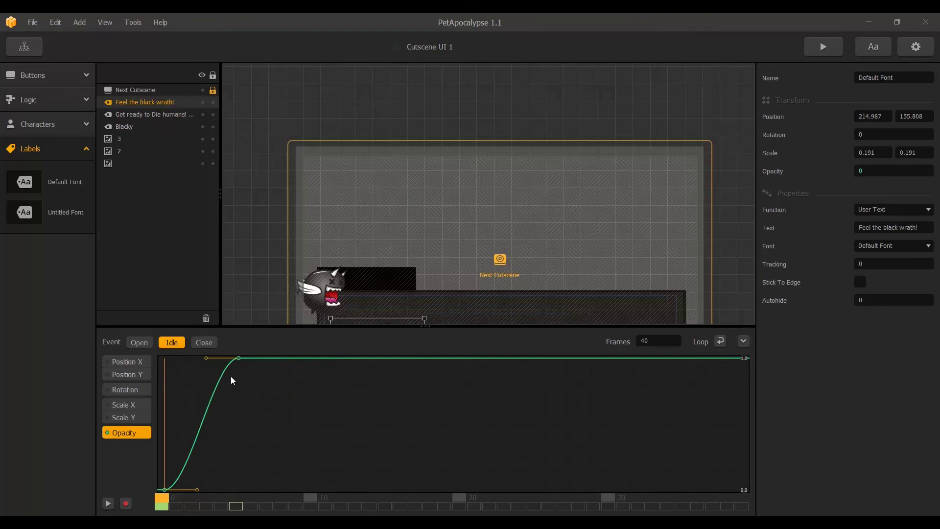
left_click_drag(240, 359, 297, 360)
left_click_drag(164, 489, 224, 489)
- Collapse the curve editor and play back the Idle animation to check the delayed dialog fade-in
left_click(140, 115)
left_click(743, 341)
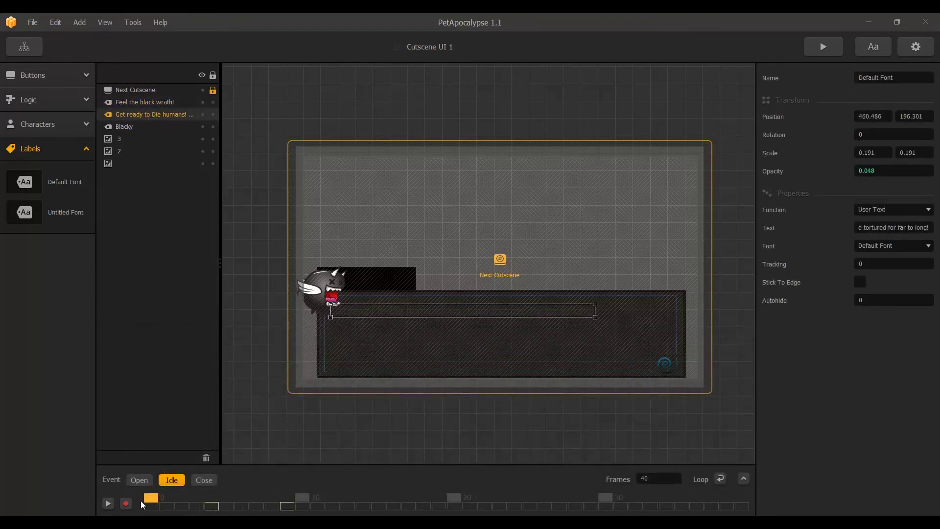
left_click(107, 504)
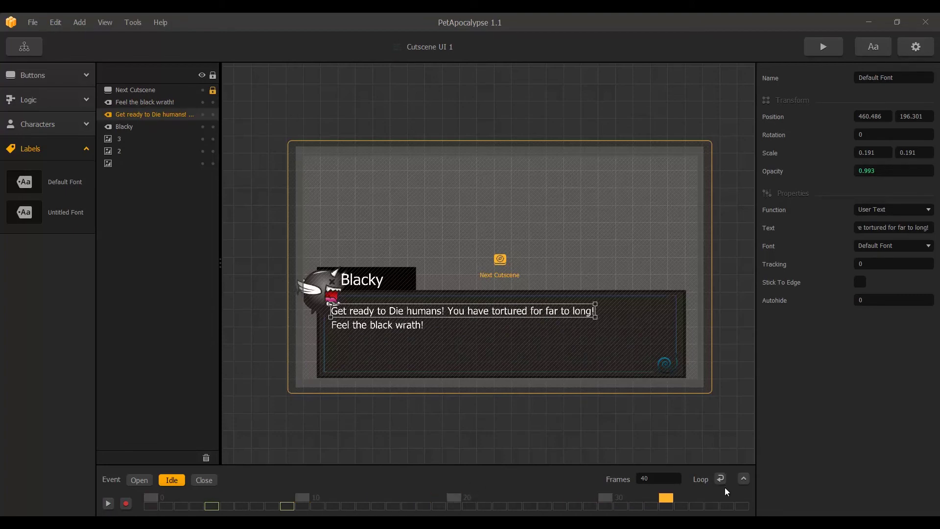
- Compare the Idle and Close events of Cutscene UI 1 by scrubbing their timelines
left_click_drag(677, 496, 756, 495)
left_click(206, 482)
left_click(173, 480)
left_click(202, 483)
mouse_move(170, 497)
left_mouse_down()
mouse_move(161, 498)
mouse_move(430, 498)
mouse_move(164, 497)
left_mouse_up()
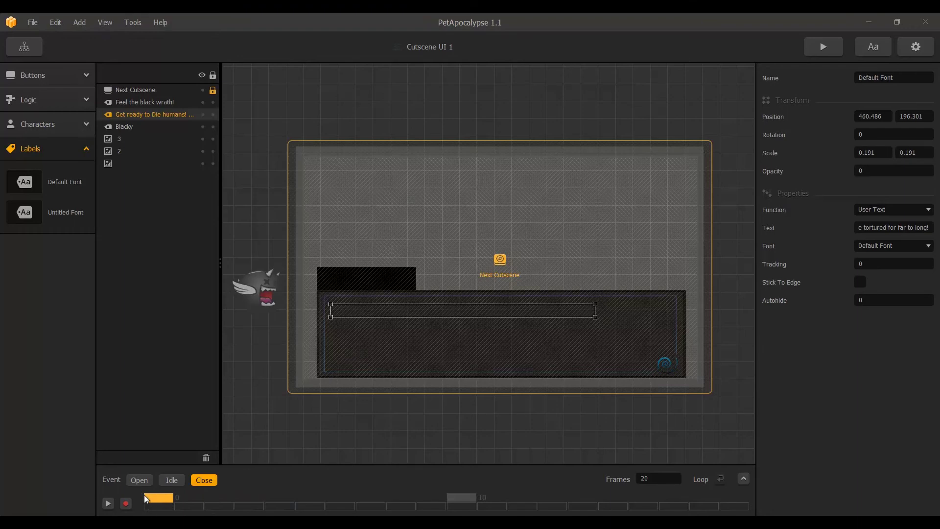
left_click(177, 483)
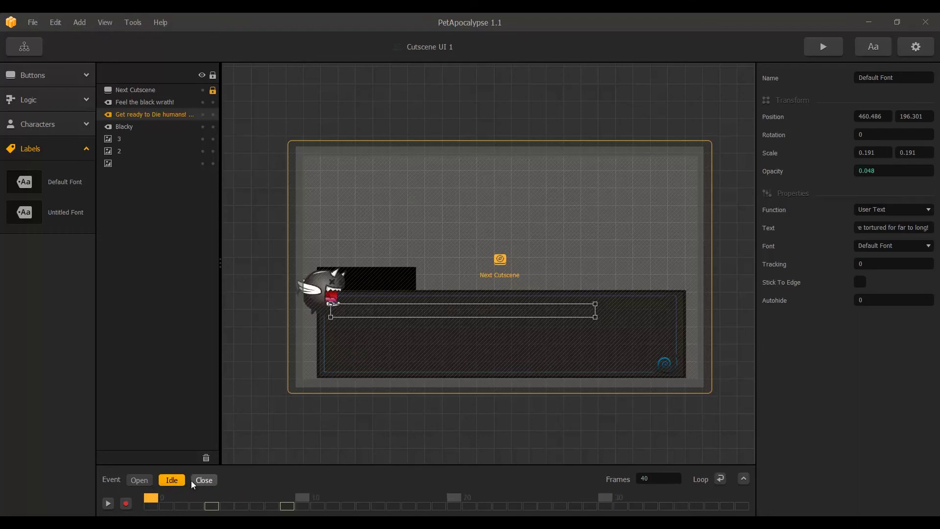
left_click_drag(155, 499, 742, 497)
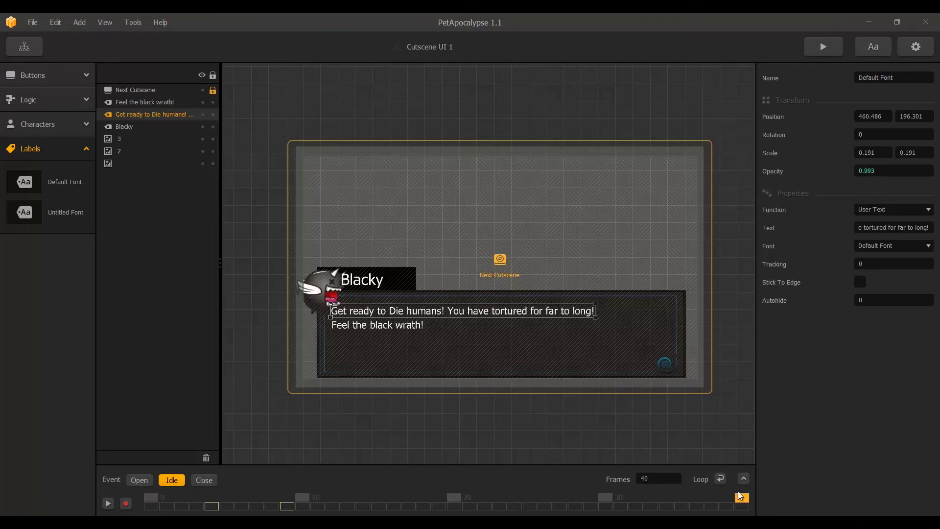
- Record an Opacity of 1 for the Blacky label and both dialog lines at the first frame of the Close event
left_click(204, 480)
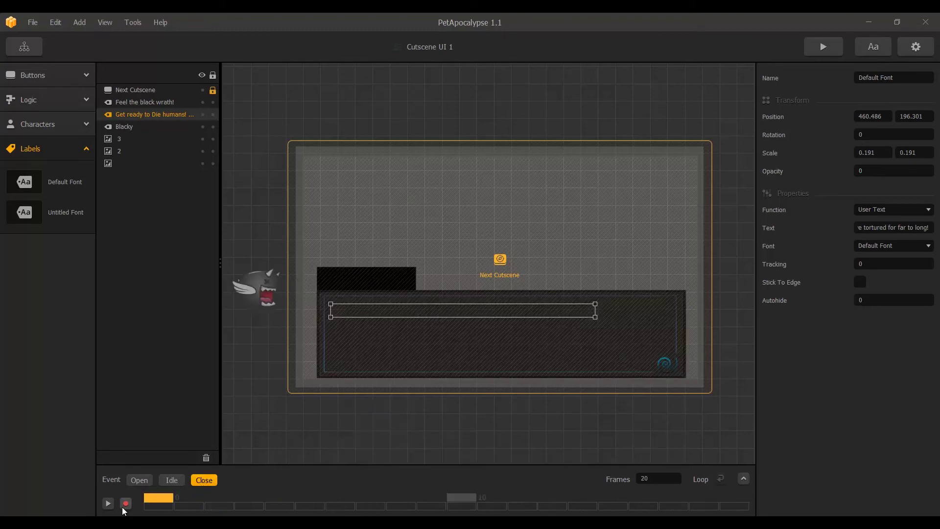
left_click(126, 503)
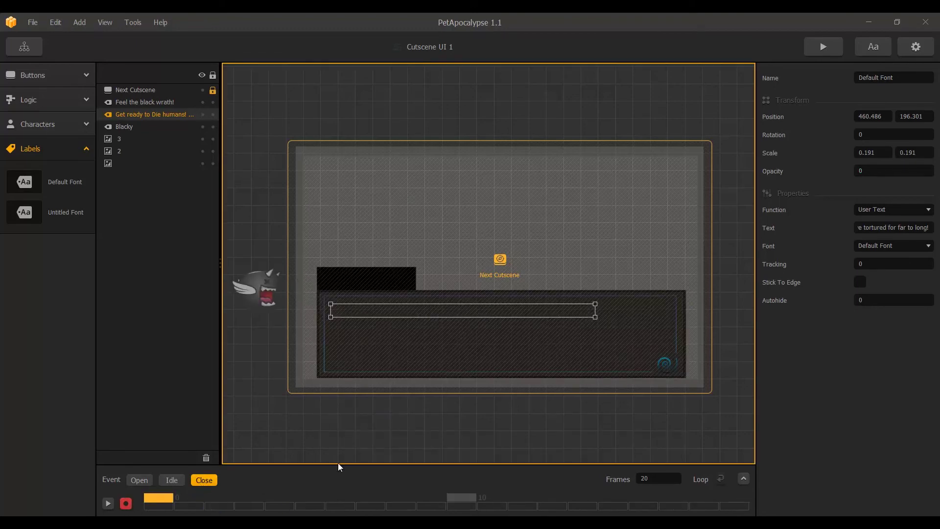
left_click(147, 126)
left_click(147, 115, "ctrl")
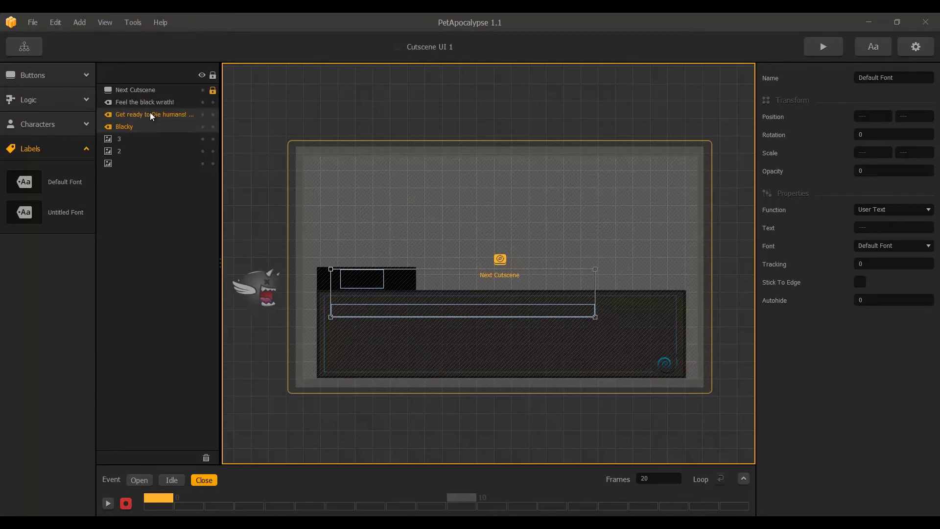
left_click(154, 103, "ctrl")
left_click(880, 170)
type("1")
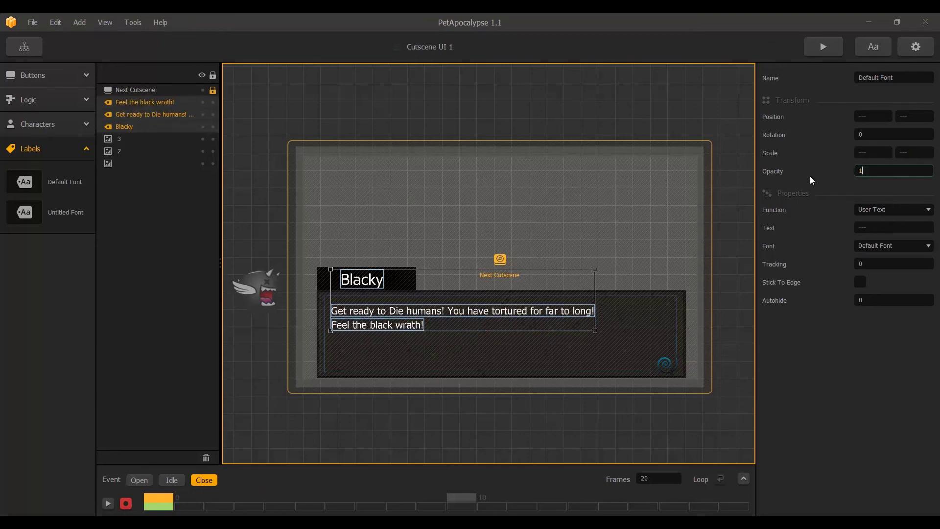
- Record an Opacity of 0 for the three labels at frame 3 of the Close event, and scrub the timeline to check the fade-out
left_click(258, 499)
left_click(881, 170)
type("0")
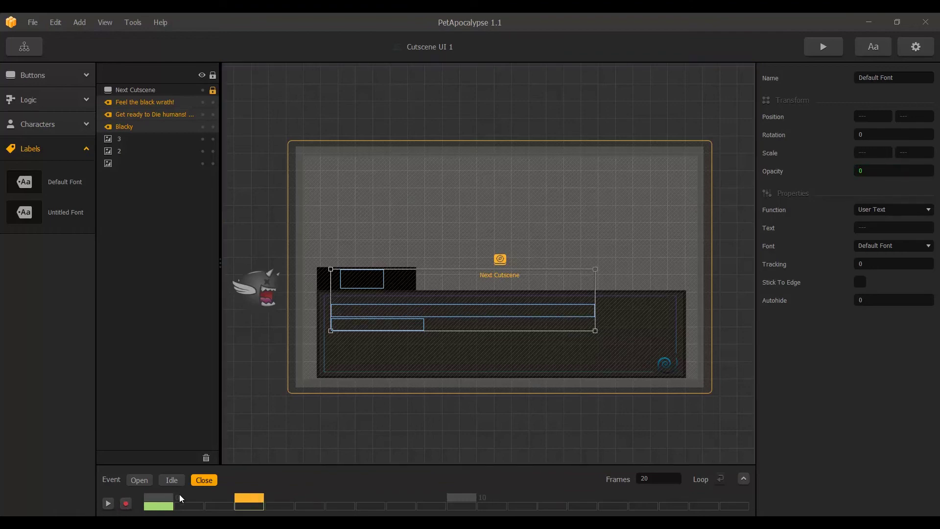
left_click_drag(179, 494, 401, 497)
left_click_drag(253, 514, 143, 515)
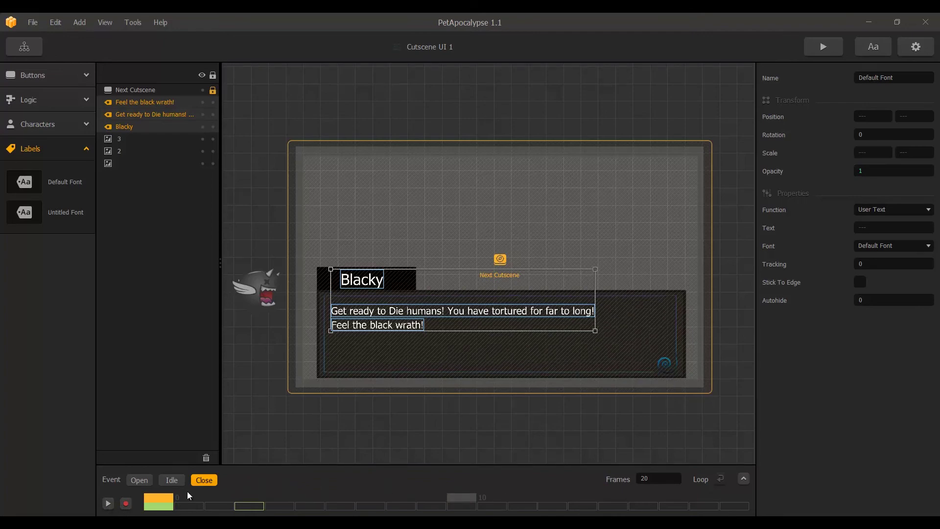
- Preview the game from the main menu to check the cutscene dialog's fonts and layout, and close the preview
left_click(824, 48)
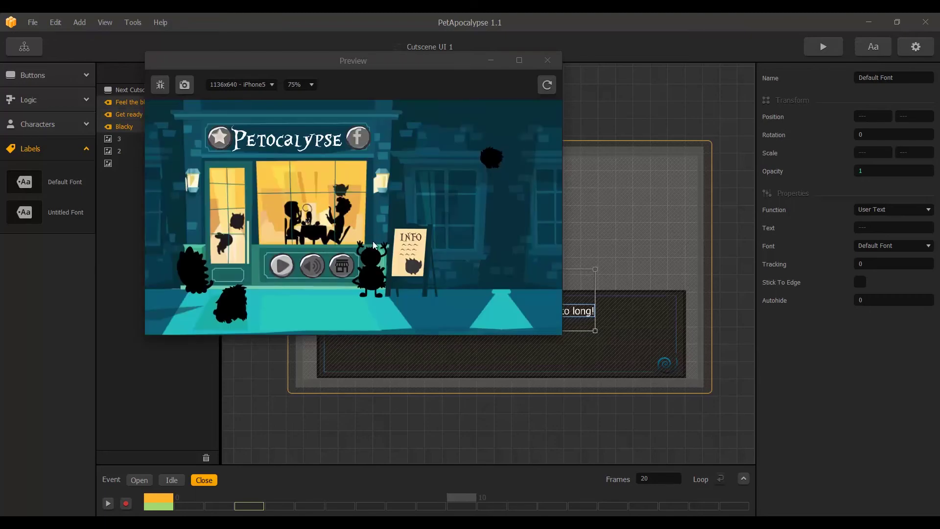
left_click(282, 265)
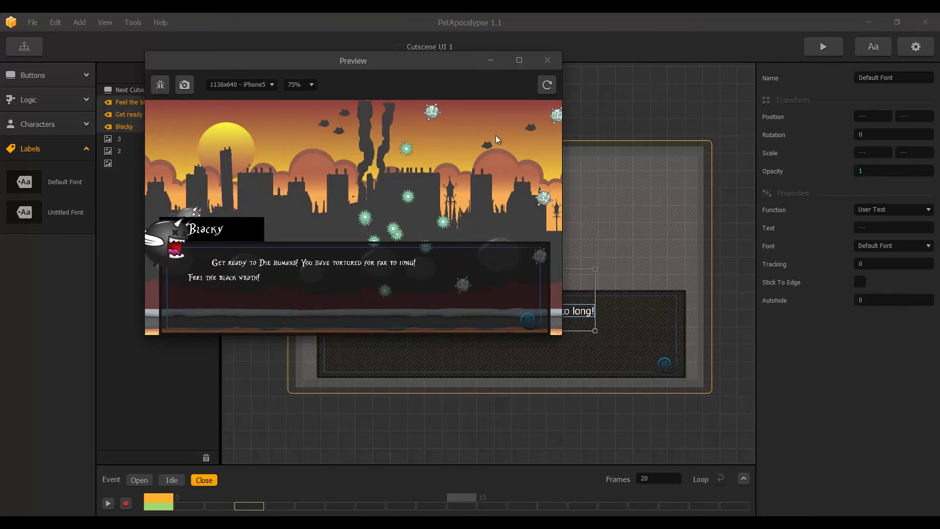
left_click(547, 61)
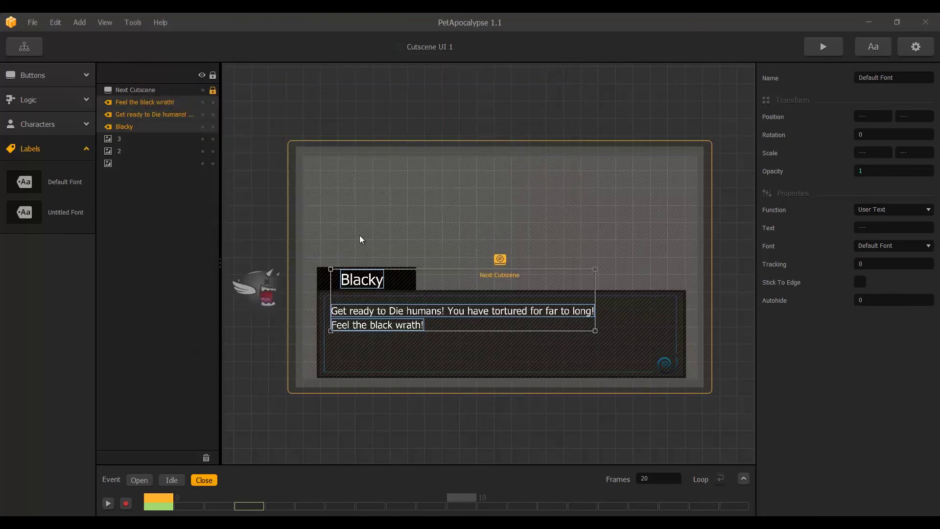
- Enlarge the first dialog line to a scale of about 0.244 and "Feel the black wrath!" to about 0.365, placing the latter beneath it
left_click(262, 245)
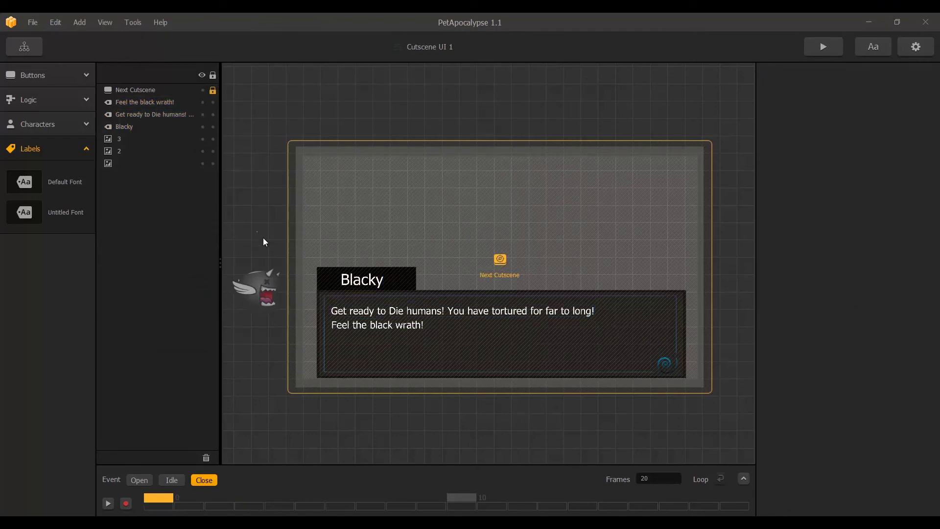
left_click(380, 312)
left_click_drag(593, 317, 669, 330)
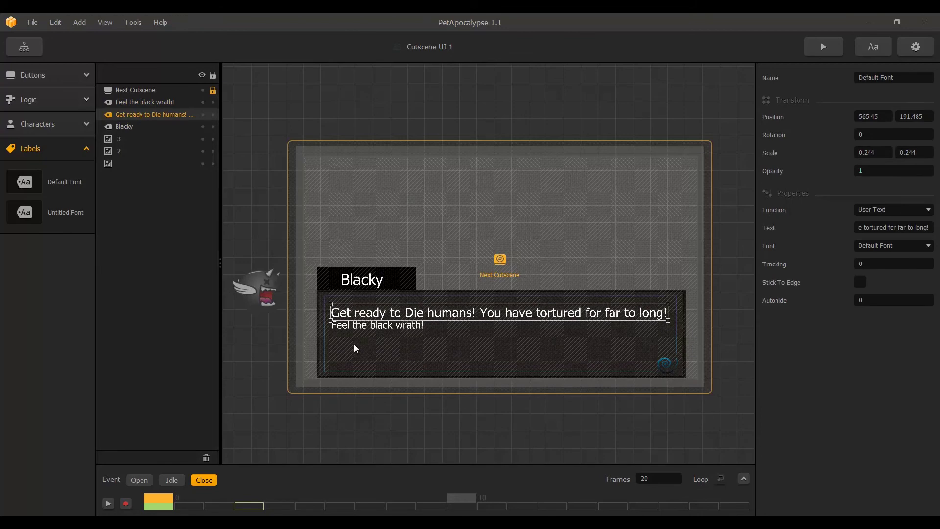
left_click(392, 326)
left_click_drag(425, 331, 511, 316)
mouse_move(434, 336)
left_mouse_down()
mouse_move(514, 347)
mouse_move(430, 347)
left_mouse_up()
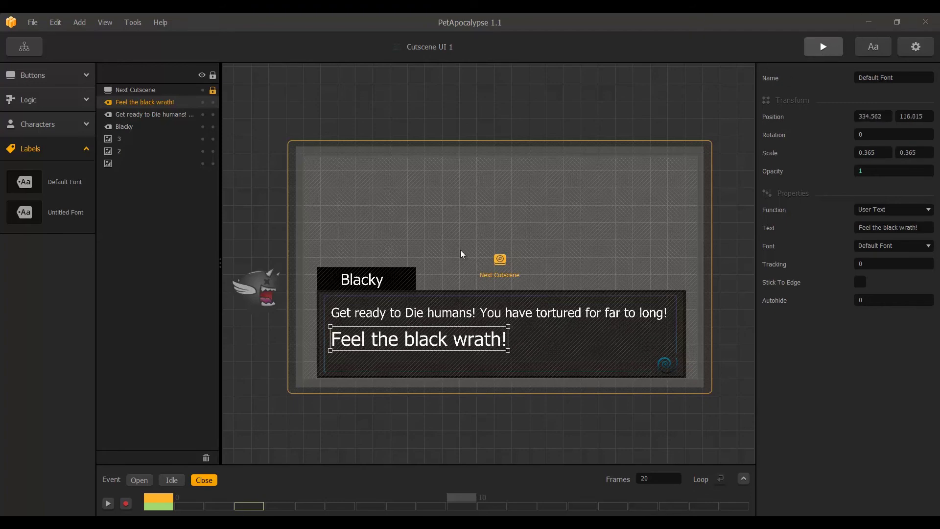
- Preview the game and advance the cutscene to check the enlarged text and its closing fade-out
left_click(823, 46)
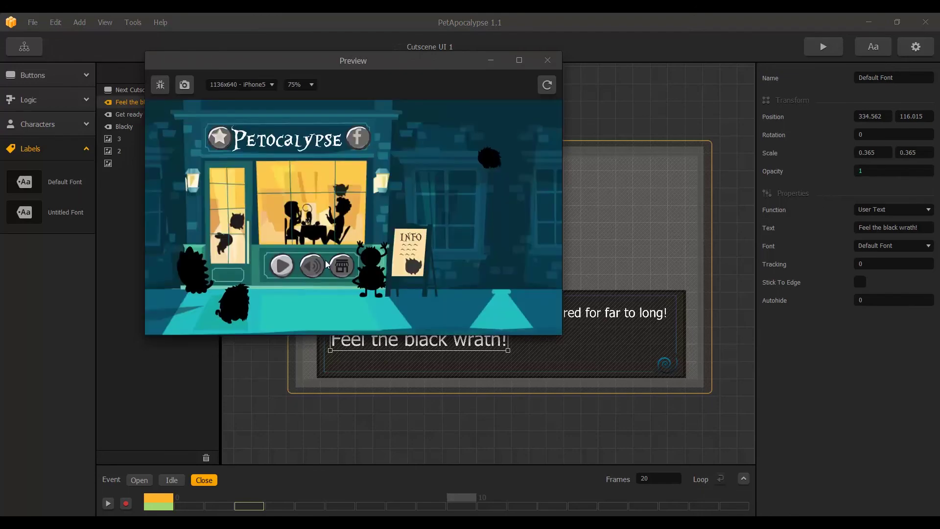
left_click(278, 269)
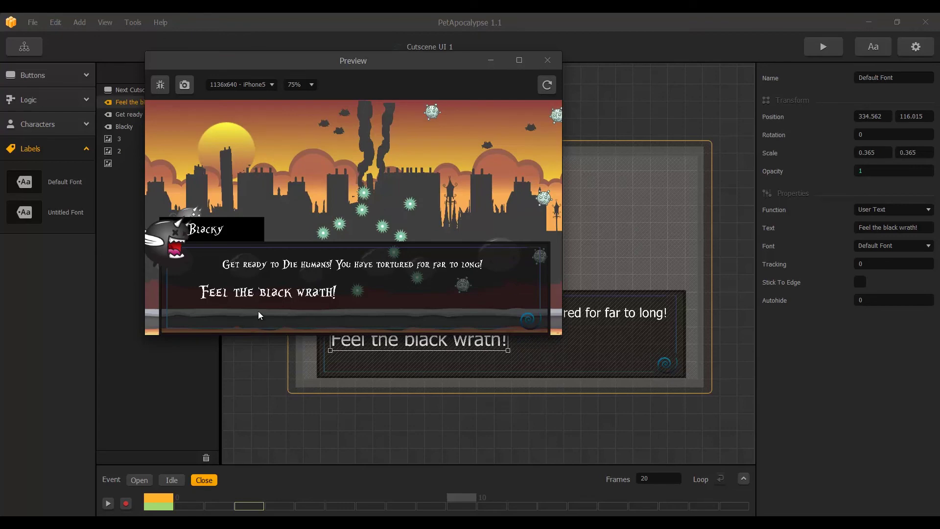
left_click(351, 216)
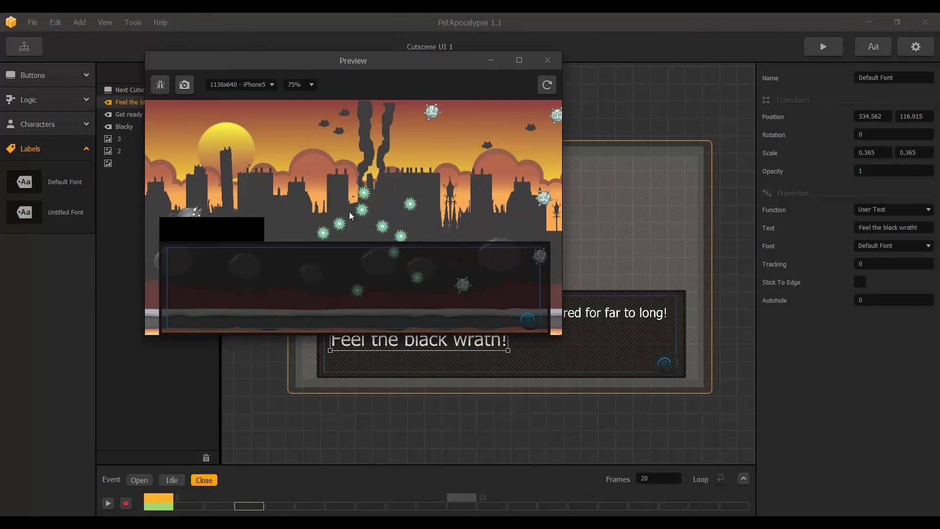
left_click(548, 61)
- Delete the Scale X and Scale Y keyframes of the dialog box image in the Idle event of Cutscene UI 2
left_click(24, 48)
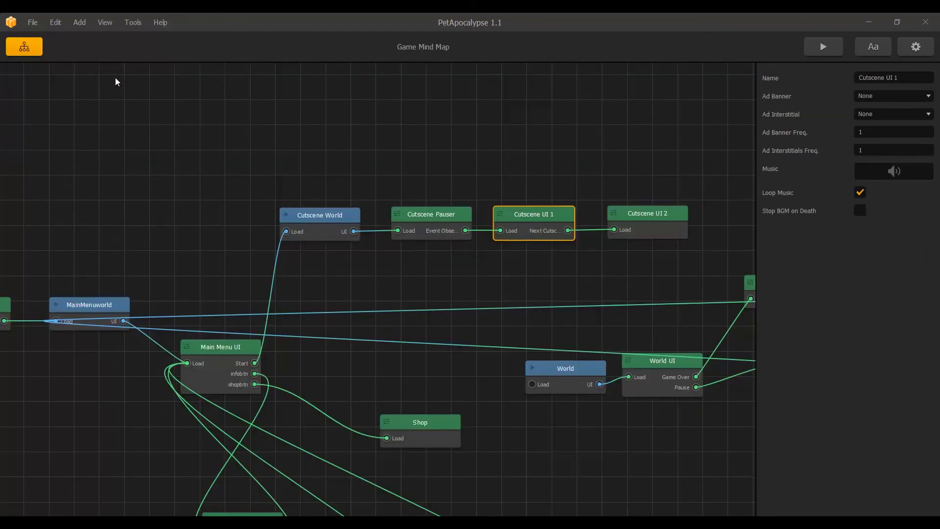
left_click(639, 222)
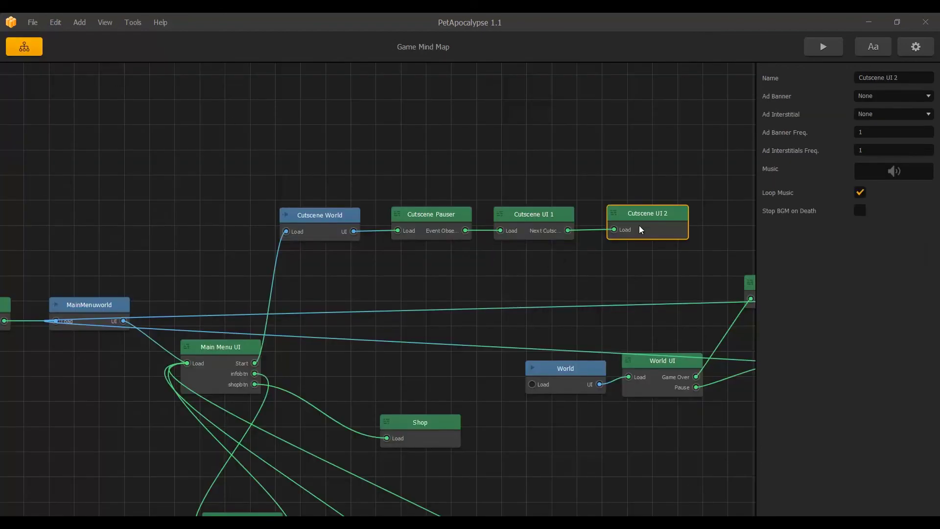
double_click(647, 214)
left_click(479, 301)
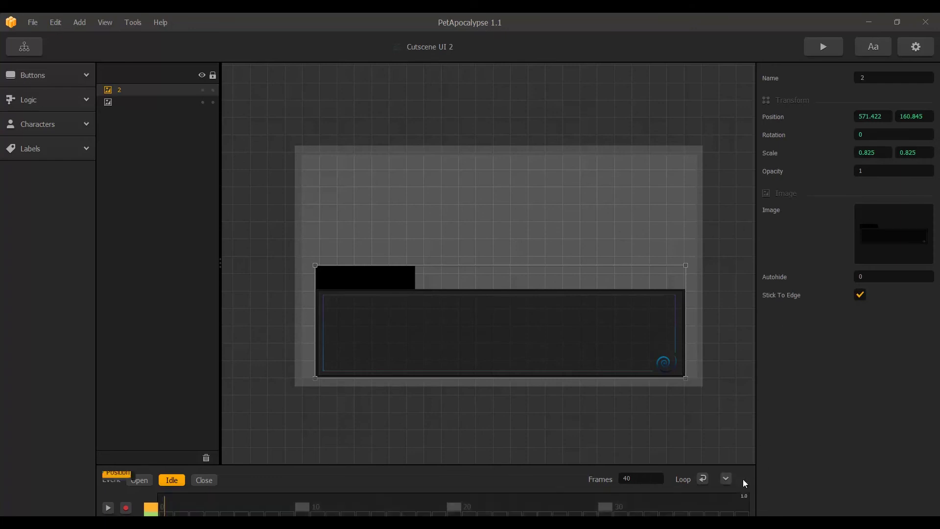
left_click(744, 478)
left_click(130, 407)
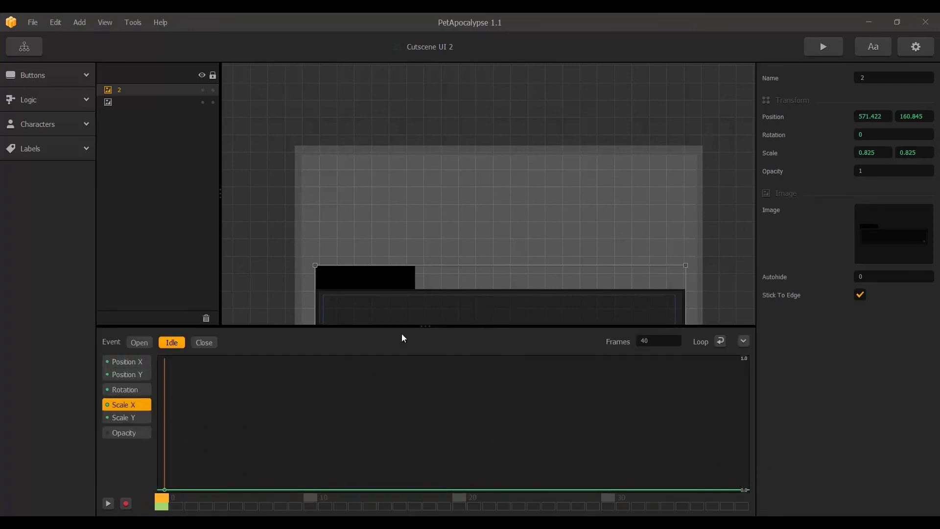
left_click(164, 490)
left_click(125, 419)
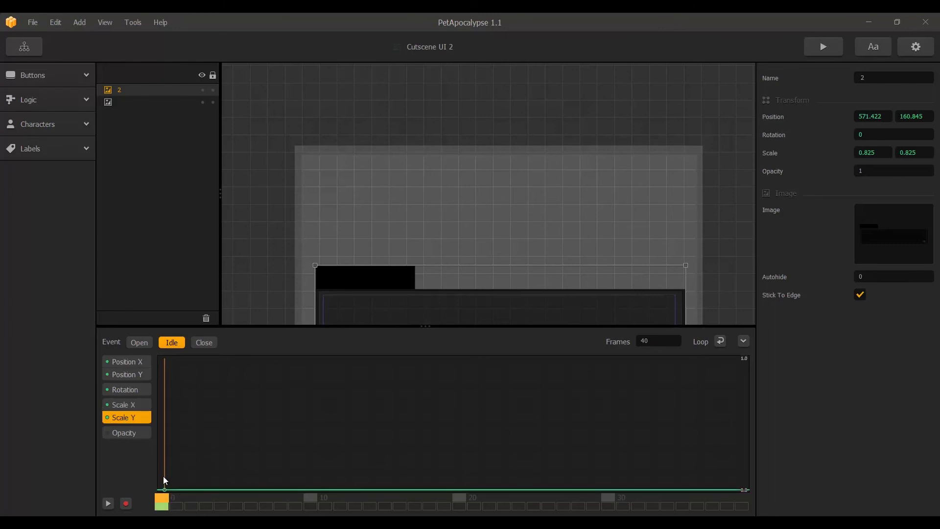
left_click(164, 492)
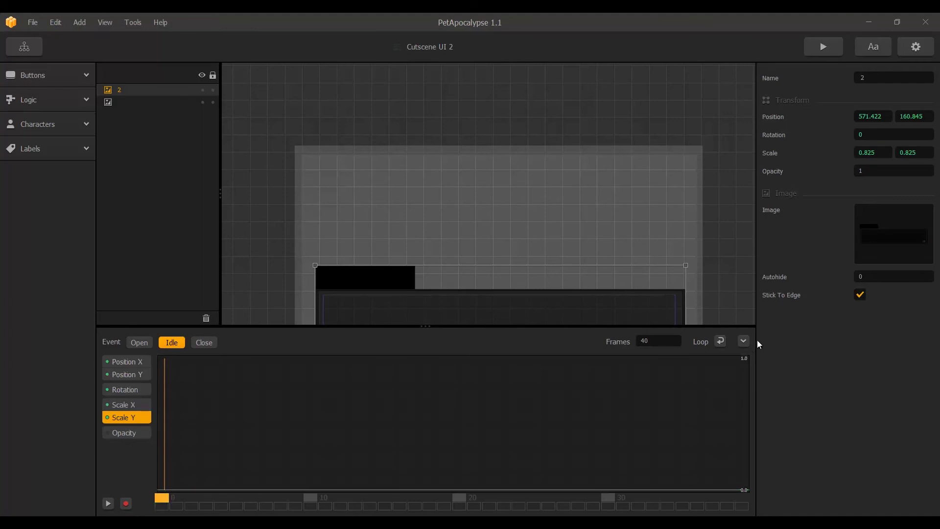
- Mirror the dialog box image horizontally by setting its X scale to -0.825
left_click(744, 341)
left_click(360, 344)
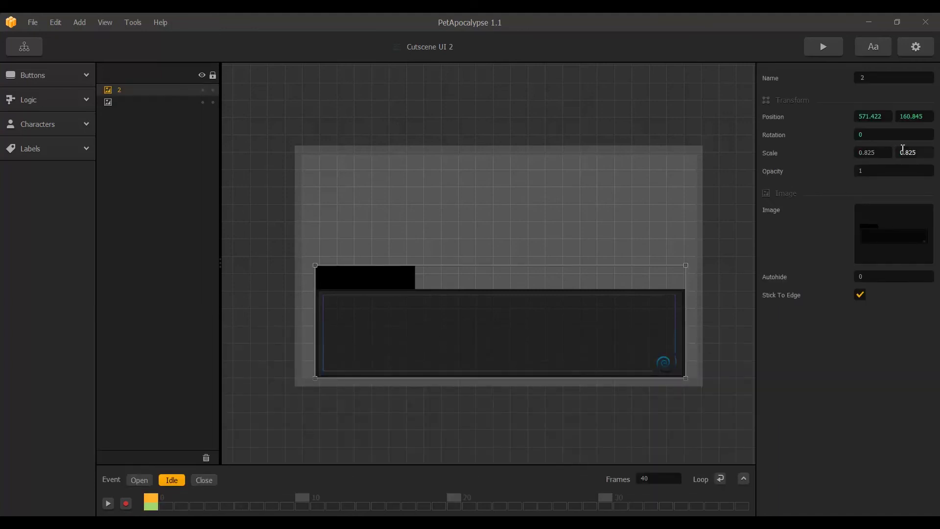
left_click(860, 153)
type("1")
key("BackSpace")
type("-")
key("Return")
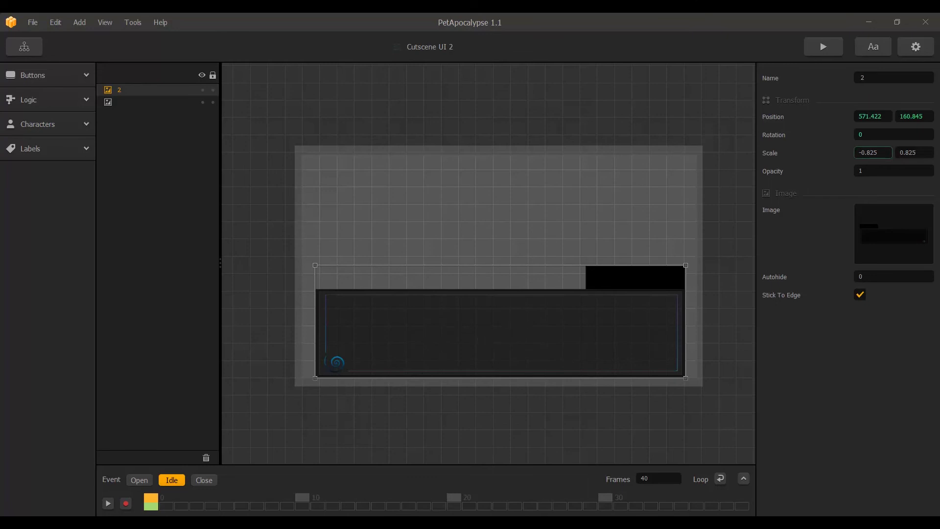
- Import the scared man image into Cutscene UI 2, place it above the name box at about (1038, 396), and show the Open event
key("alt+Tab")
left_click_drag(214, 176, 615, 346)
left_click_drag(489, 245, 660, 243)
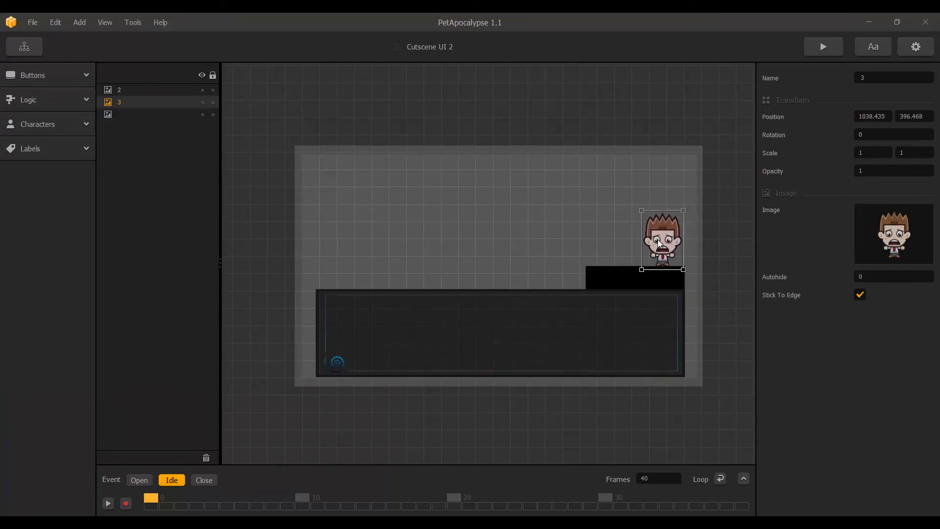
left_click(139, 480)
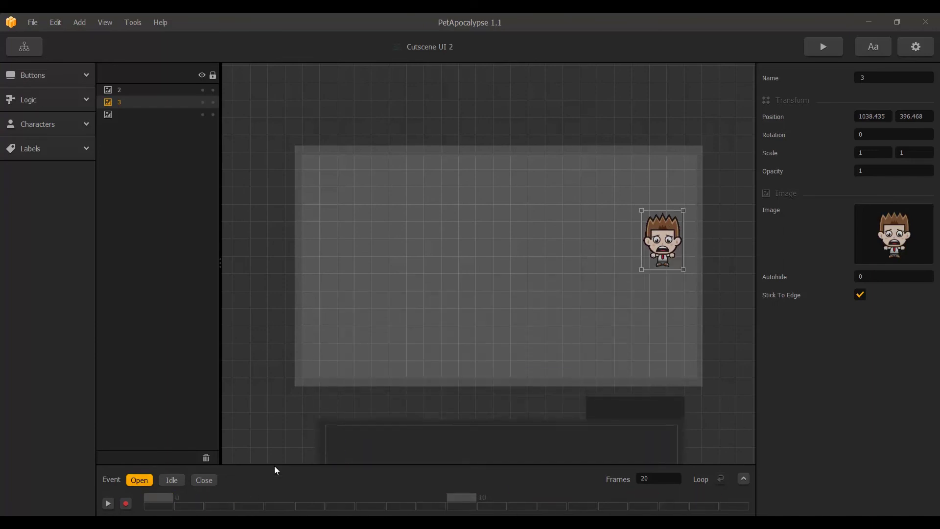
- Delete the Cutscene UI 2 node from the Game Mind Map and place a duplicate of Cutscene UI 1 in its spot
left_click(24, 46)
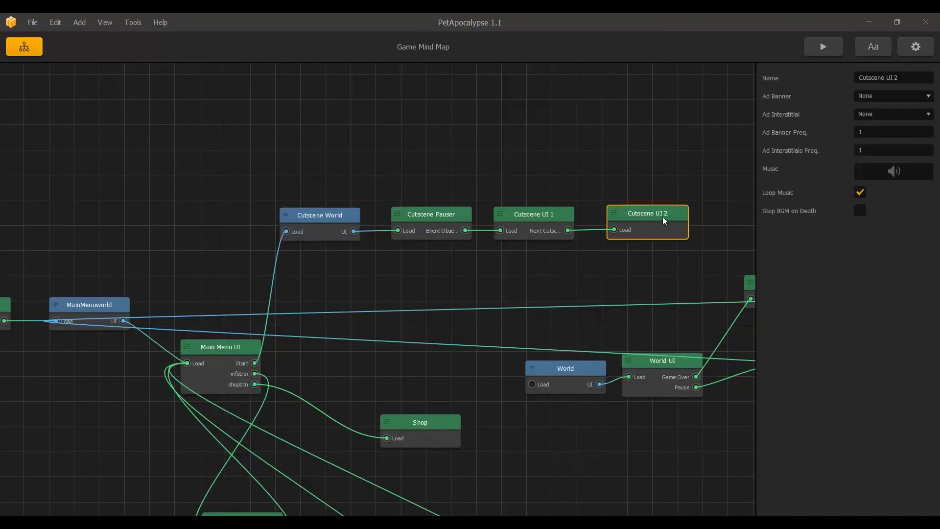
left_click(532, 220)
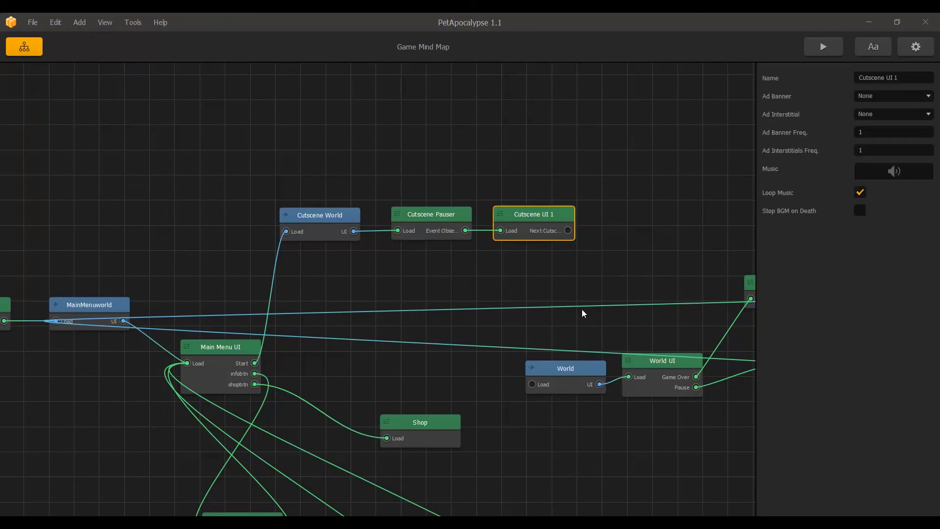
key("ctrl+d")
left_click_drag(640, 224, 644, 278)
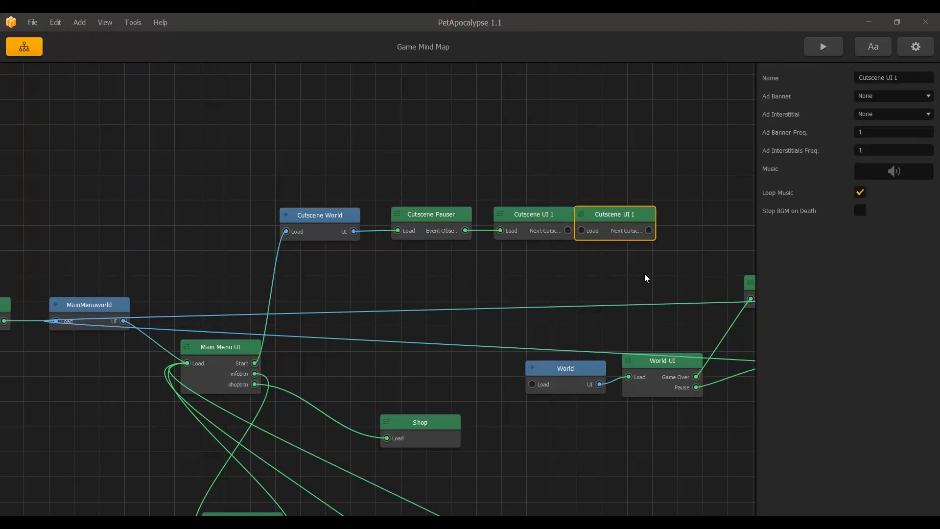
left_click_drag(601, 214, 621, 212)
- Rename the duplicate Cutscene UI 2, link Cutscene UI 1's Next Cutscene output to it, and link its own output to World's Load
left_click(906, 80)
key("BackSpace")
type("2")
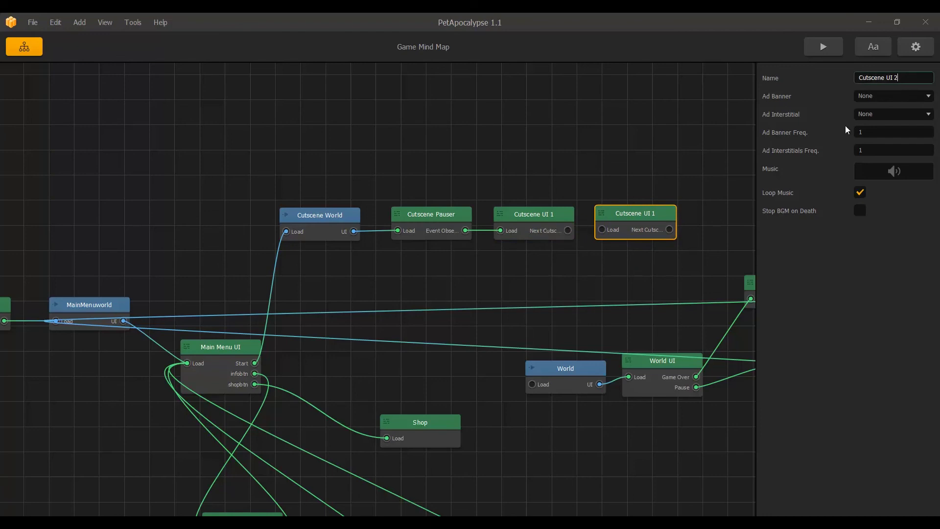
left_click_drag(568, 231, 601, 229)
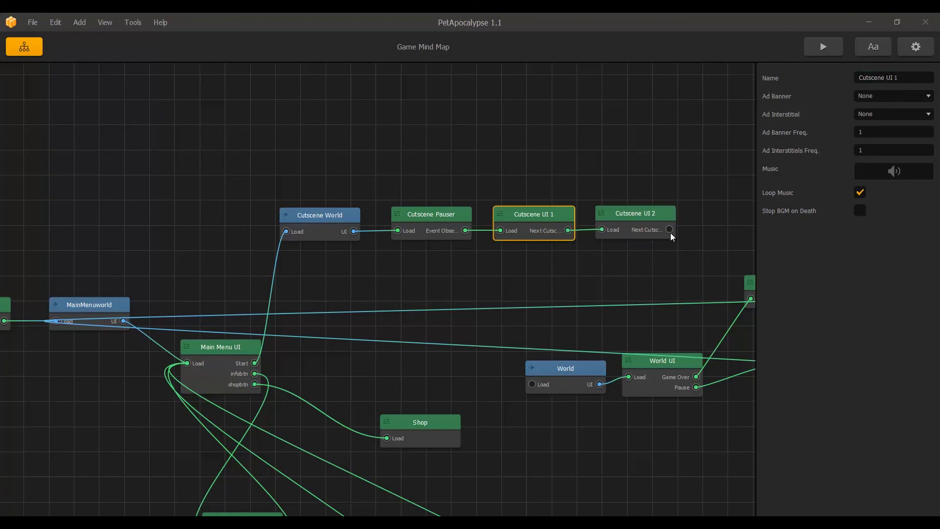
left_click_drag(670, 229, 532, 384)
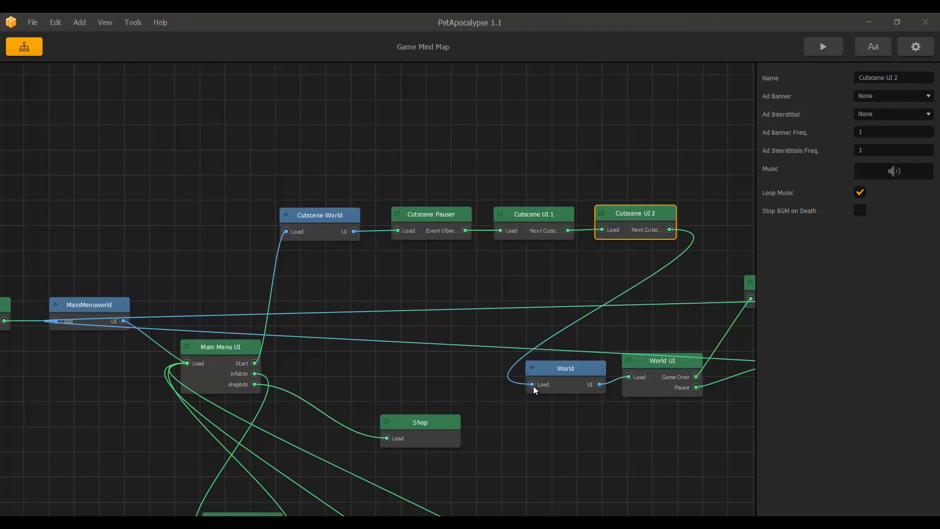
- Open Cutscene UI 2 and rename its Next Cutscene button to Cutscene End
double_click(634, 219)
left_click(148, 92)
left_click_drag(913, 77, 735, 72)
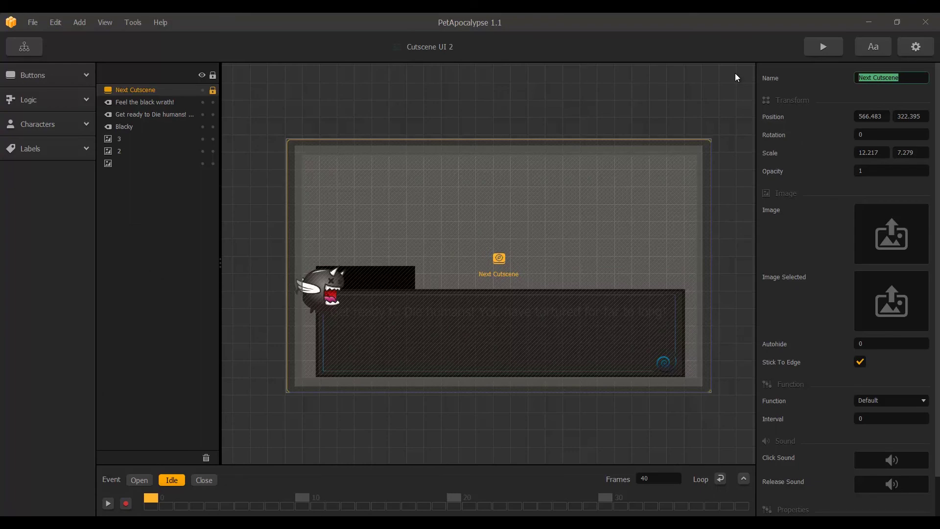
type("Game")
key("BackSpace")
key("BackSpace")
key("BackSpace")
key("BackSpace")
type("Cutscene End")
key("Return")
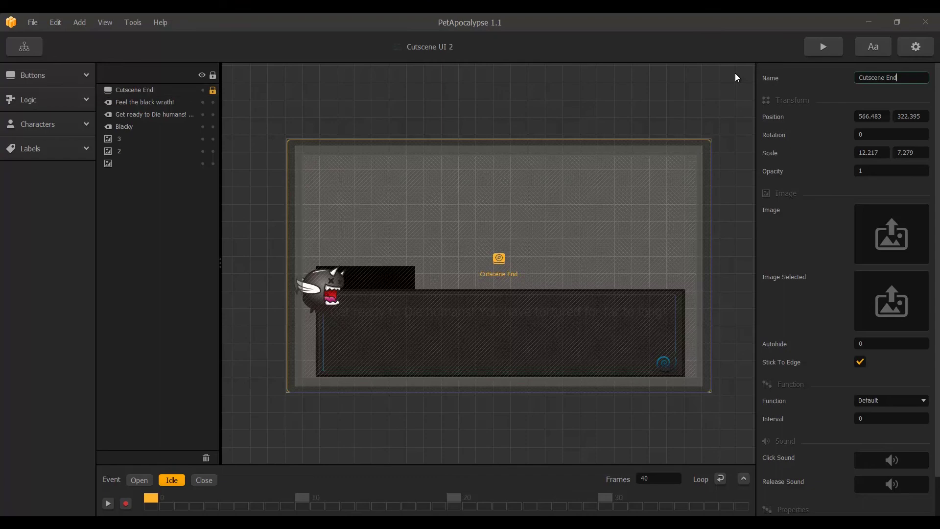
- Examine the Blacky name, dialogue lines and dialog box image at frame 11 of the Idle event
left_click(172, 102)
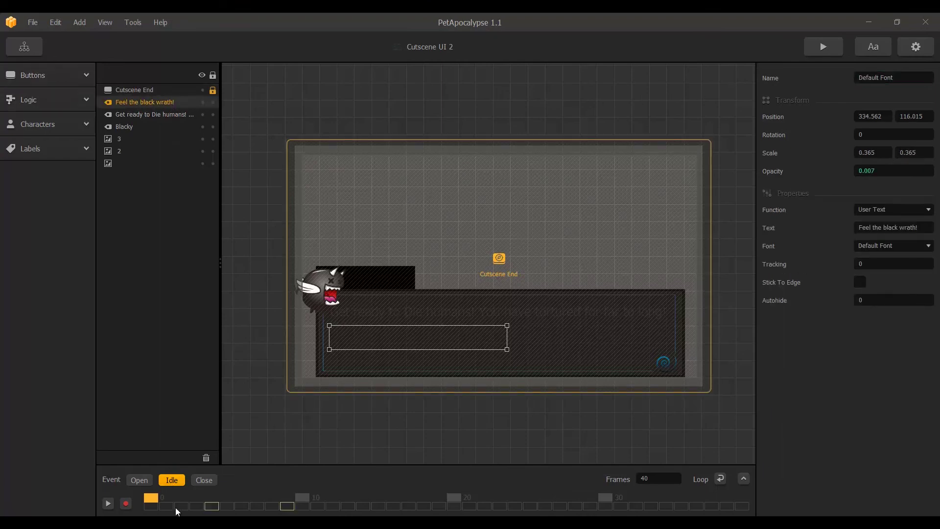
left_click_drag(168, 497, 318, 498)
left_click(356, 288)
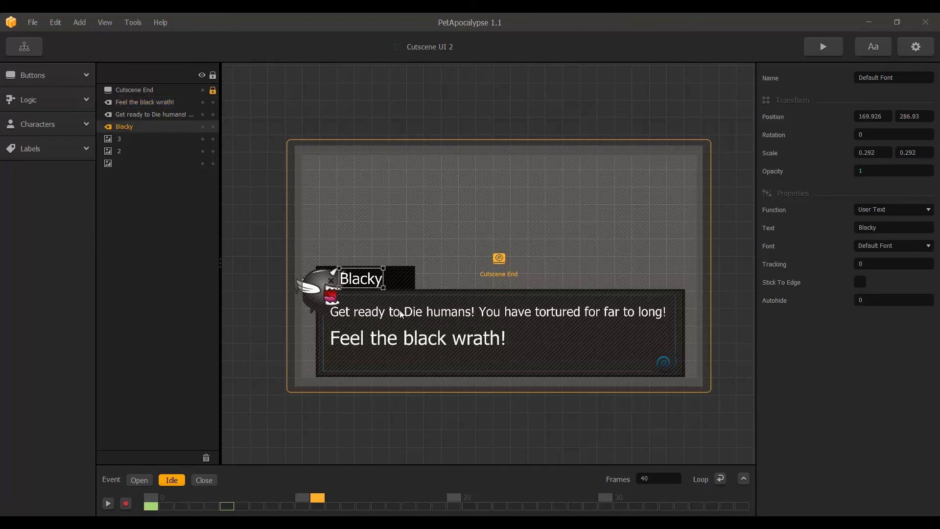
left_click(595, 366)
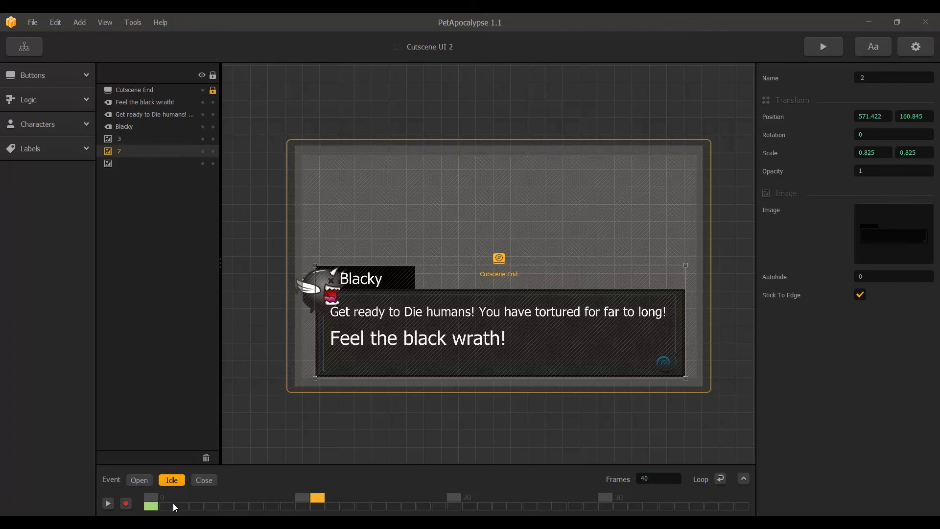
left_click(744, 478)
left_click(139, 342)
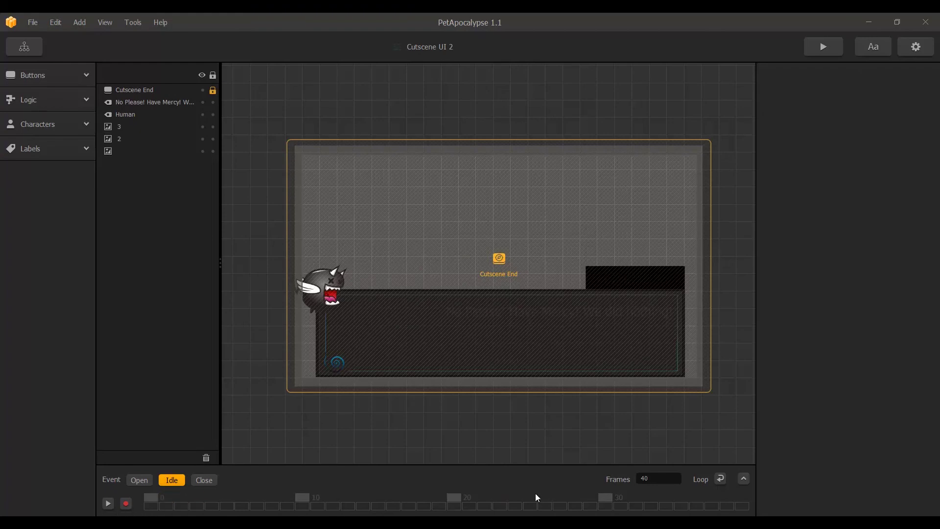
- Show the Open event and replace the black creature's image (object 3) with Human.png
left_click(139, 480)
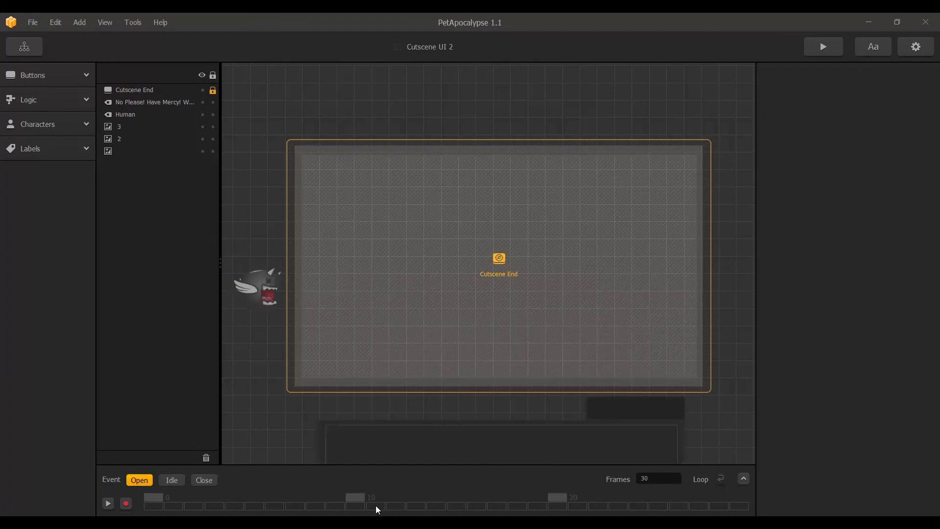
left_click(262, 290)
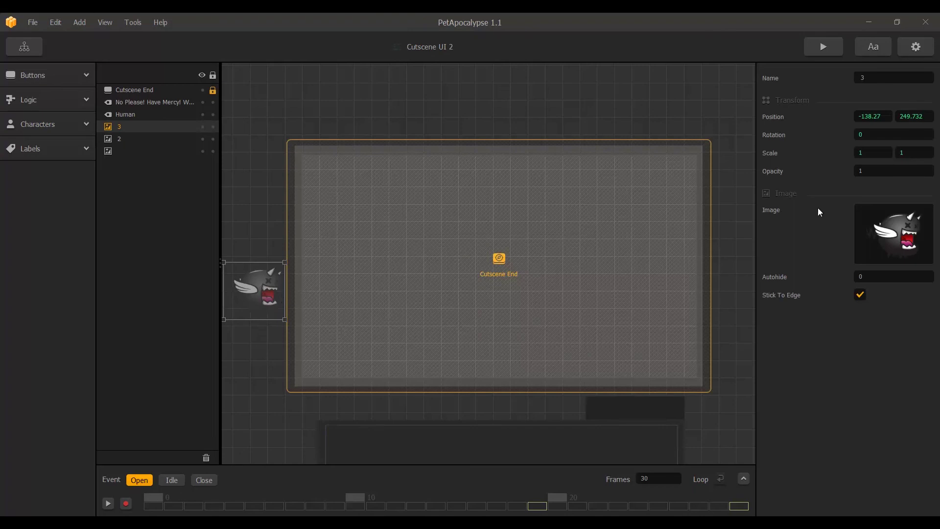
key("alt+Tab")
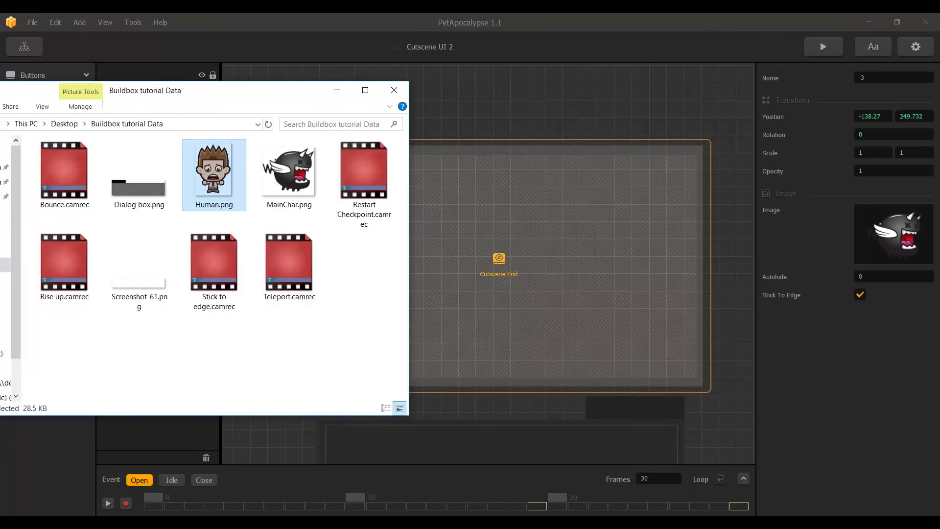
left_click_drag(218, 181, 895, 239)
left_click(557, 13)
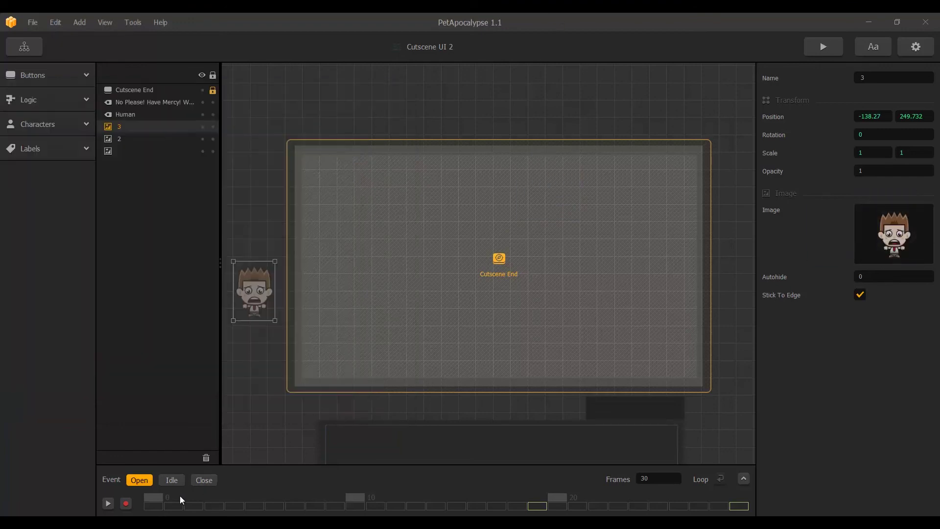
- Record a frame 19 keyframe in the Open event placing the human image beyond the screen's right edge, at X about 1261
left_click_drag(166, 497, 178, 515)
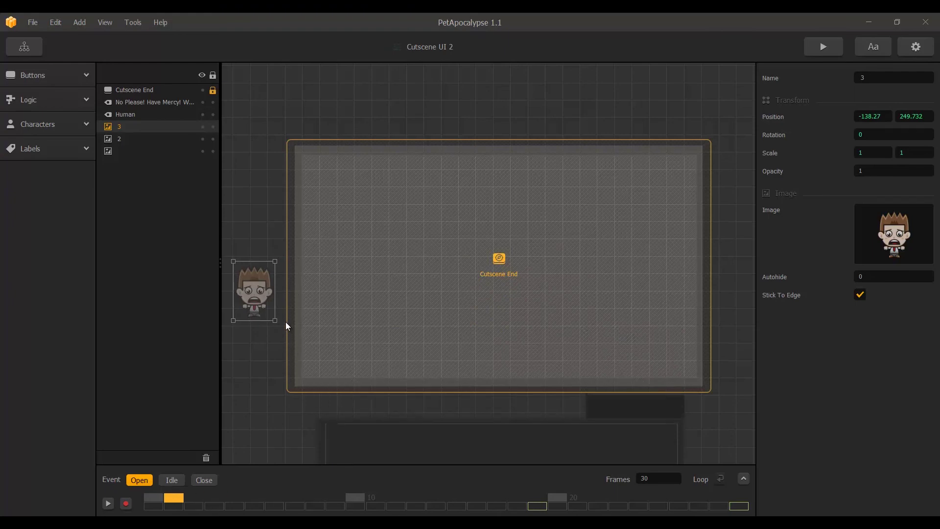
key("ctrl+s")
left_click_drag(156, 502, 824, 503)
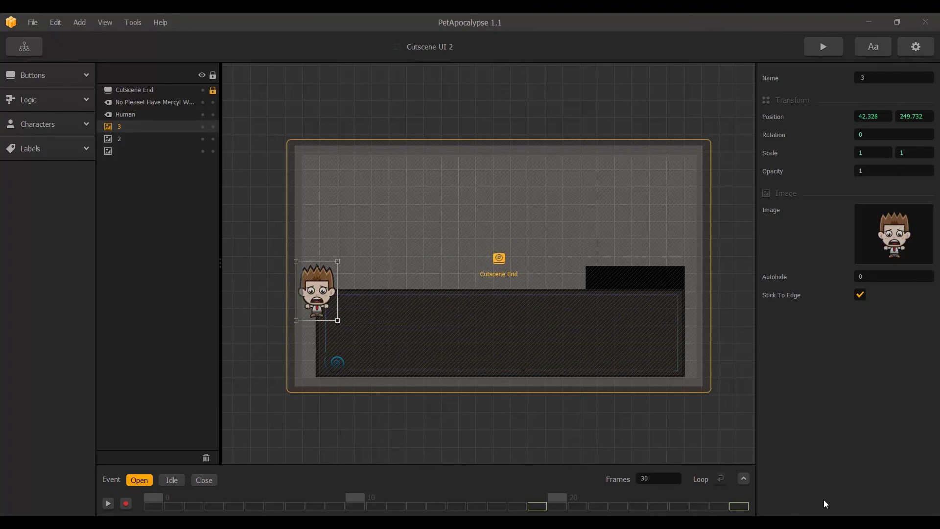
left_click_drag(724, 502, 530, 498)
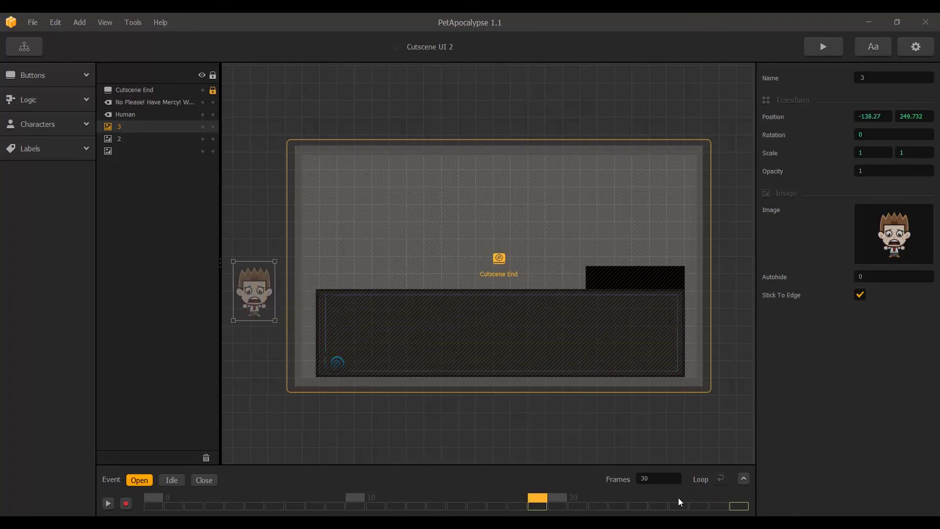
left_click(743, 479)
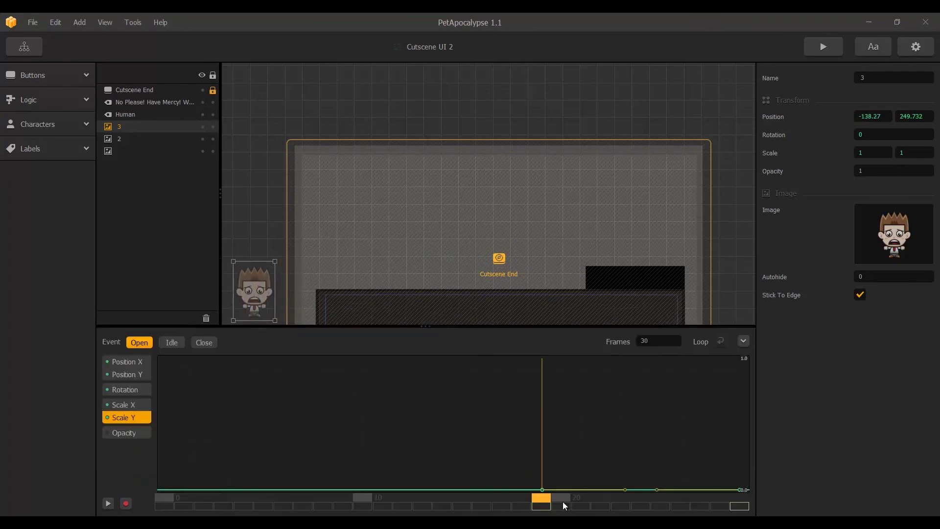
left_click(125, 503)
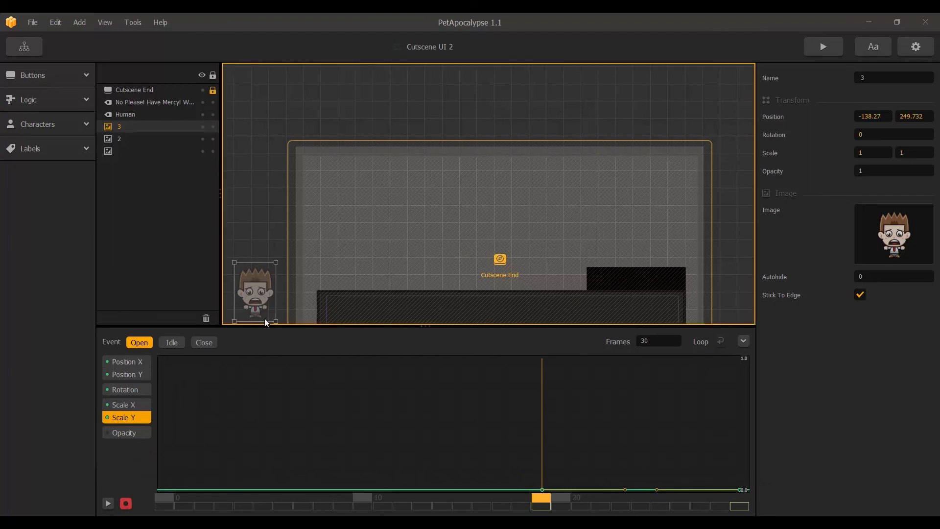
left_click_drag(257, 293, 741, 298)
left_click(117, 362)
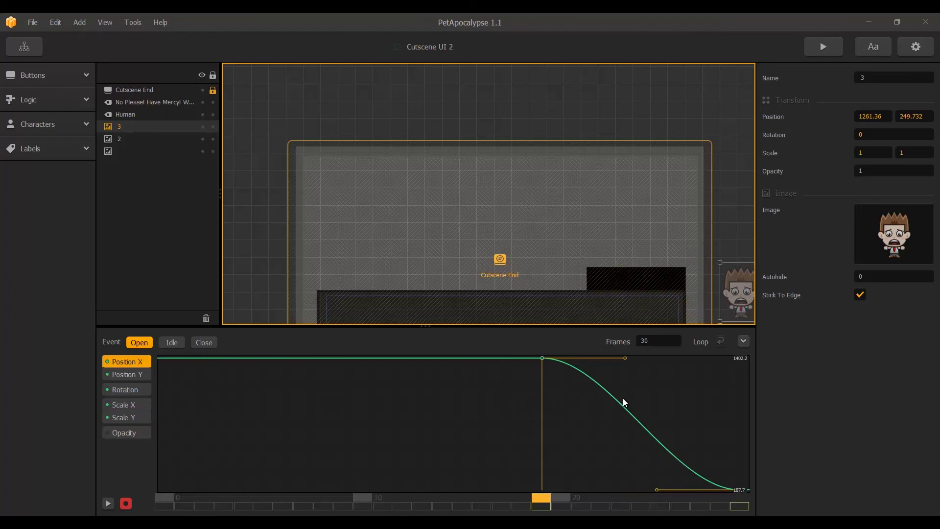
- Record the human image's final Open keyframe over the name box at X about 1079, and stop recording
left_click(740, 506)
left_click_drag(571, 493, 747, 495)
left_click_drag(325, 298, 686, 313)
mouse_move(737, 495)
left_mouse_down()
mouse_move(522, 502)
mouse_move(750, 500)
left_mouse_up()
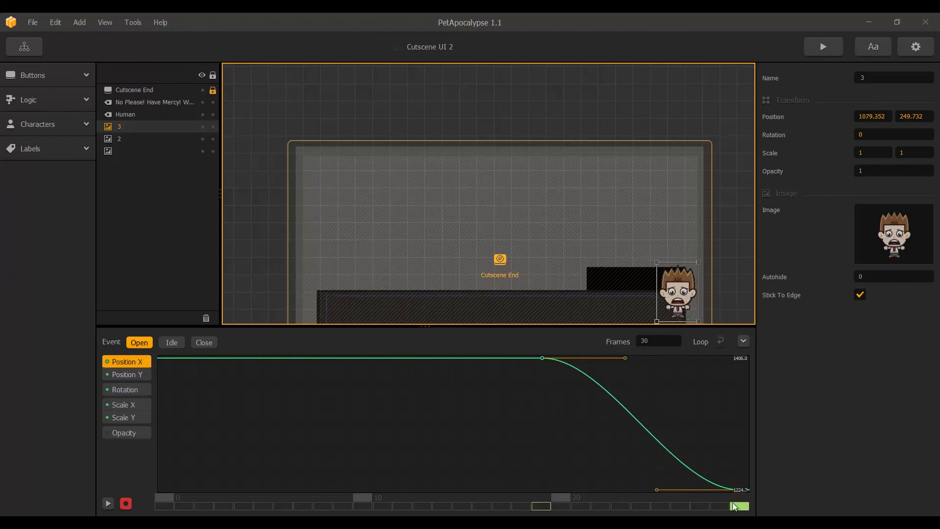
left_click(125, 503)
left_click(741, 342)
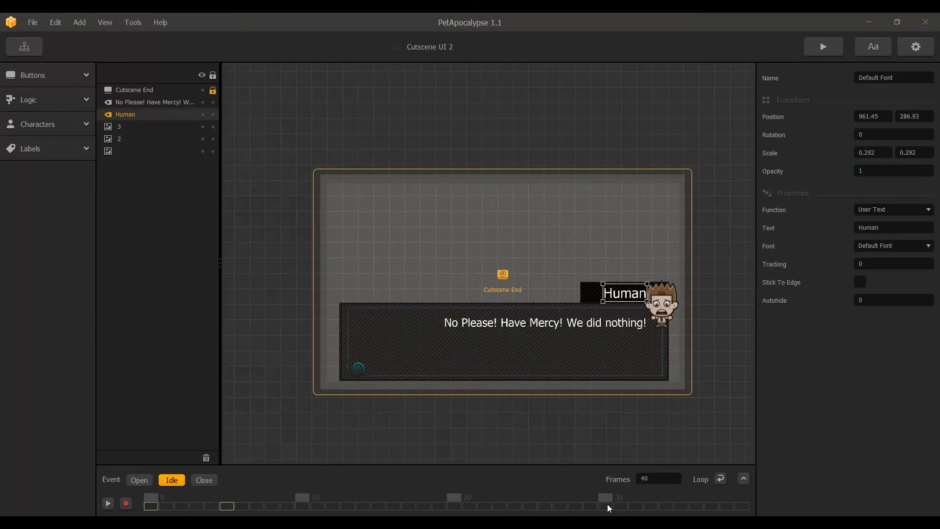
- Show the Close event, then preview the game from the main menu through both cutscene dialogs into the World
left_click(204, 479)
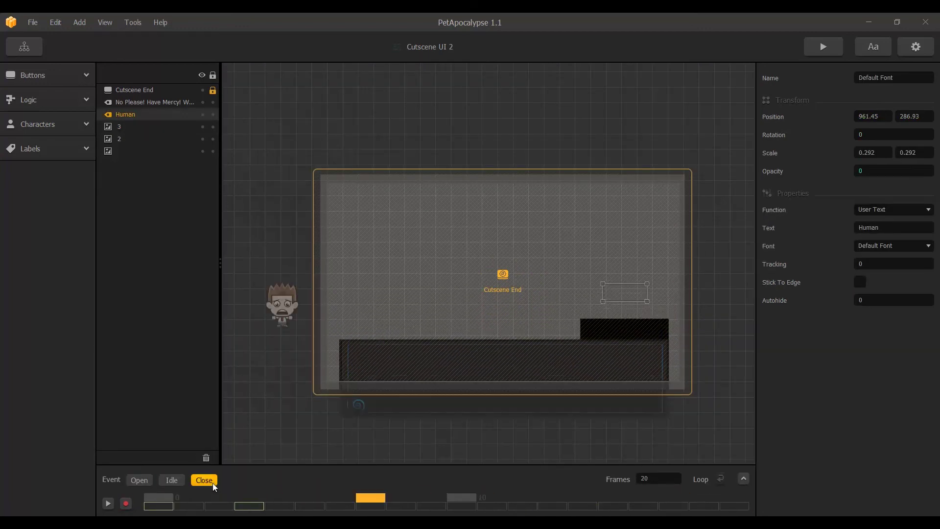
left_click(822, 47)
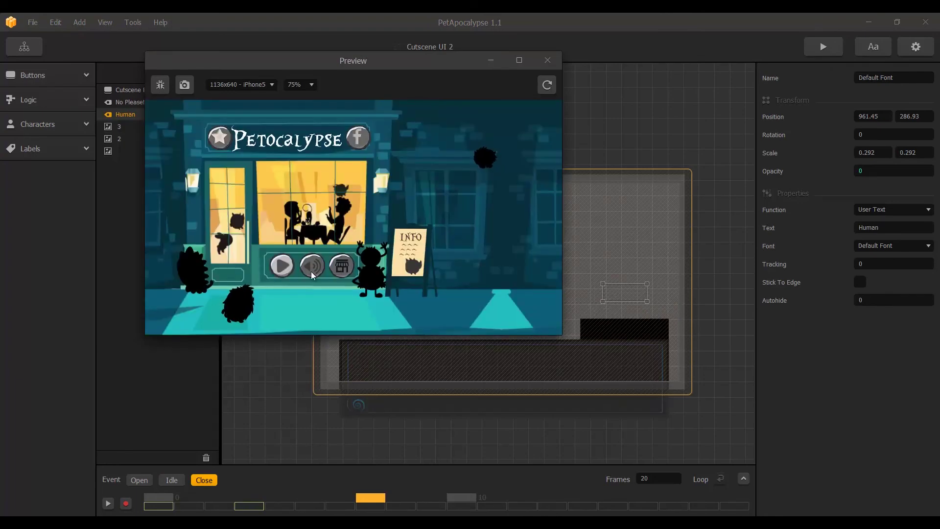
left_click(271, 263)
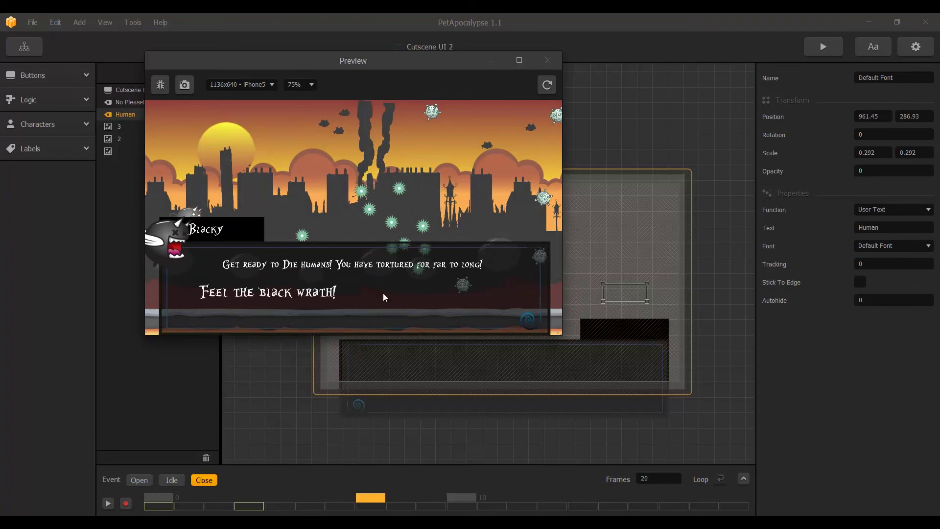
left_click(469, 312)
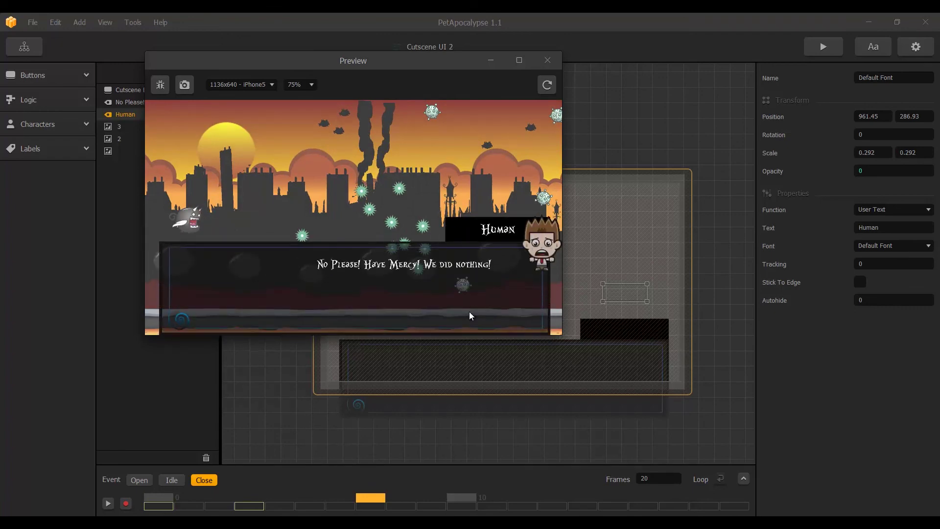
left_click(468, 311)
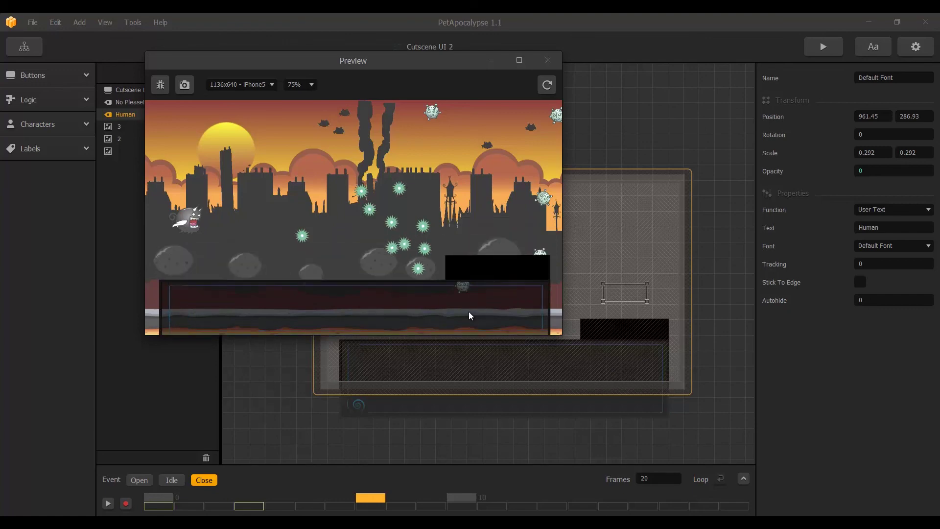
mouse_move(213, 234)
left_mouse_down()
mouse_move(237, 199)
mouse_move(351, 187)
left_mouse_up()
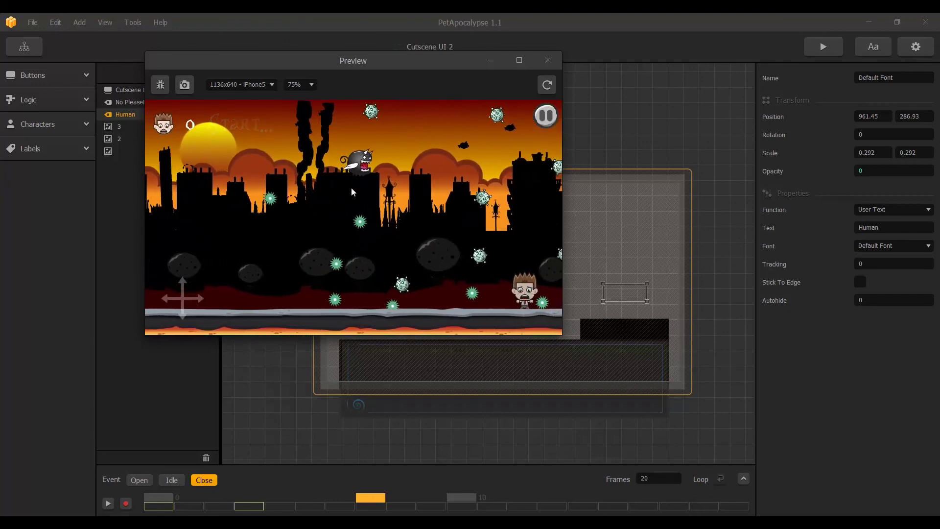
left_click(547, 59)
- Record a keyframe at the start of the Close event keeping the unnamed full-screen overlay image at 0.25 opacity
left_click(219, 498)
left_click(704, 498)
left_click(210, 502)
left_click(154, 502)
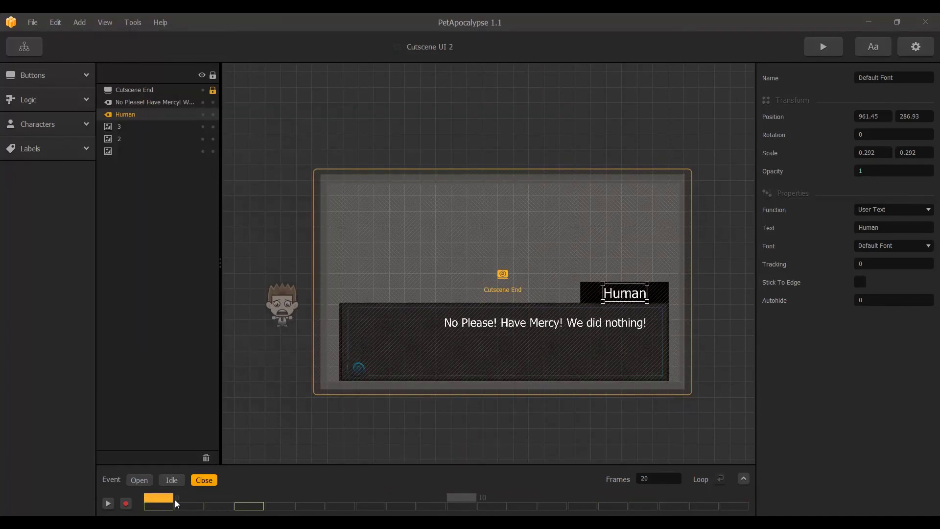
left_click(393, 254)
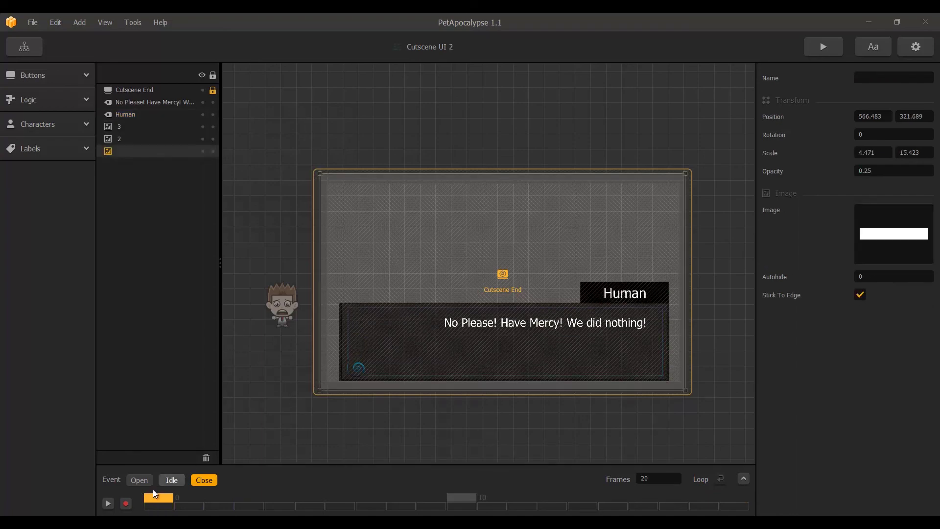
left_click(126, 503)
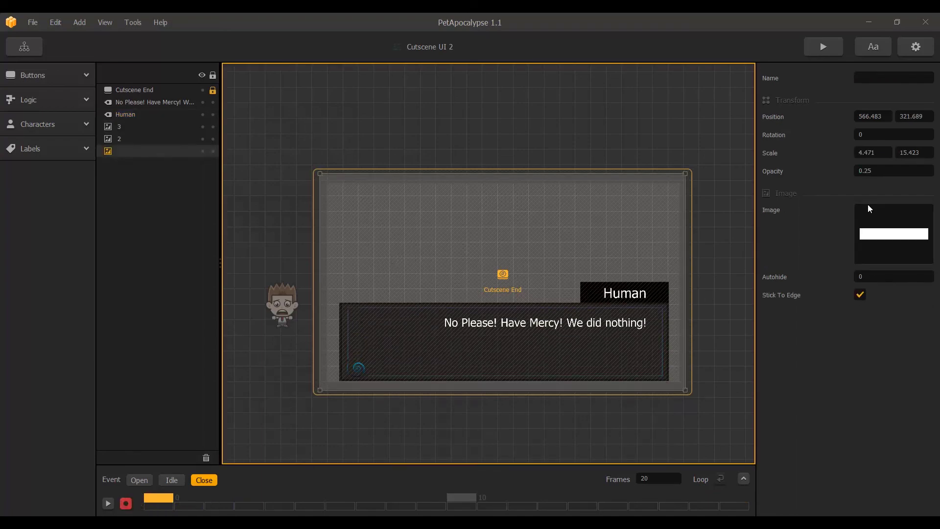
left_click(894, 176)
key("Return")
- Set the overlay image's opacity to 0 at the last frame of the Close event and stop recording
left_click(735, 497)
left_click(881, 172)
type("0")
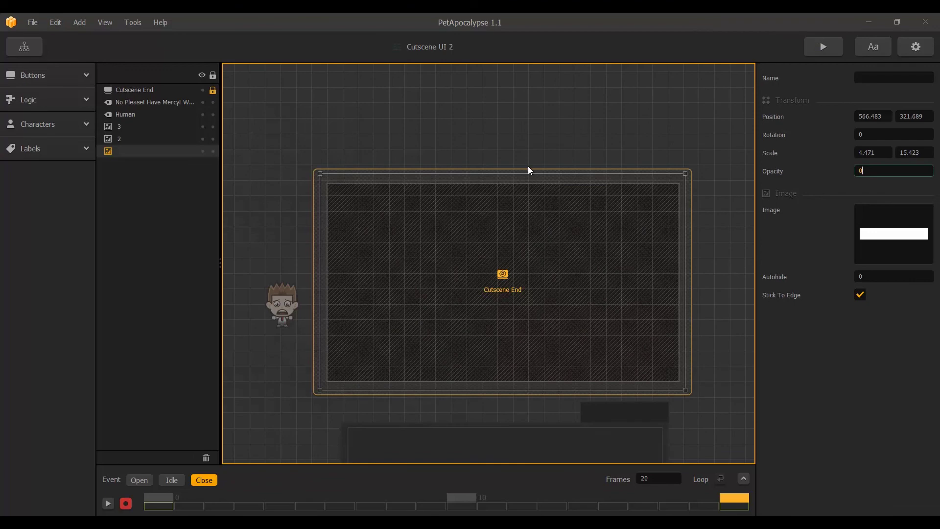
left_click(129, 501)
left_click(165, 497)
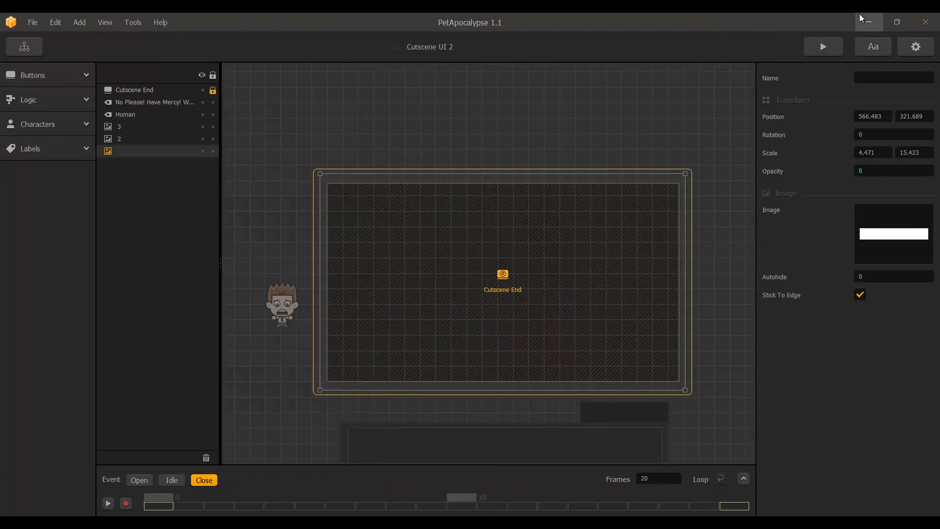
- Preview the game again and advance through both dialogs to check the overlay's fade-out at the cutscene's end
left_click(824, 47)
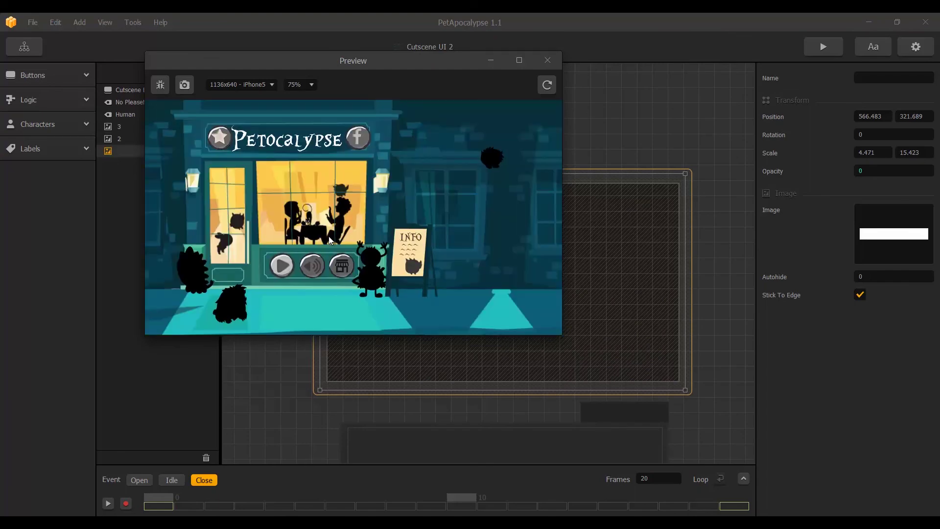
left_click(280, 266)
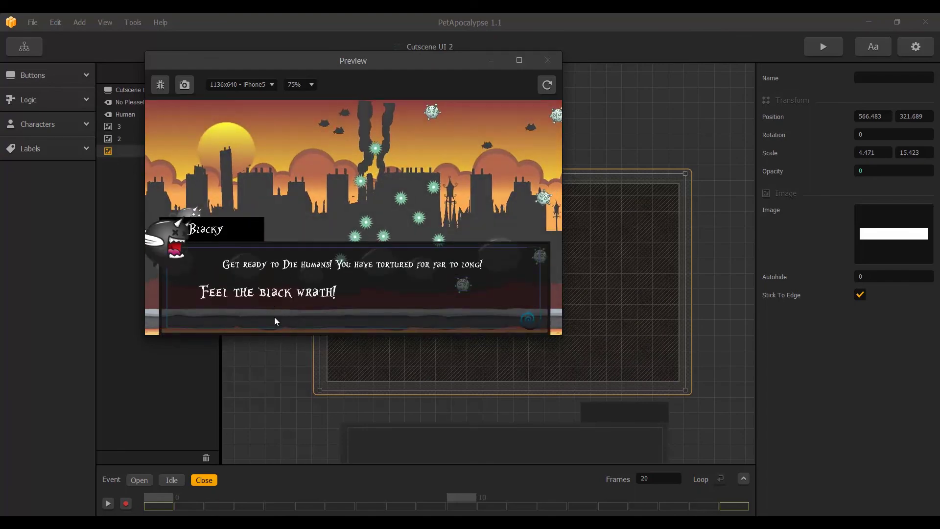
left_click(346, 312)
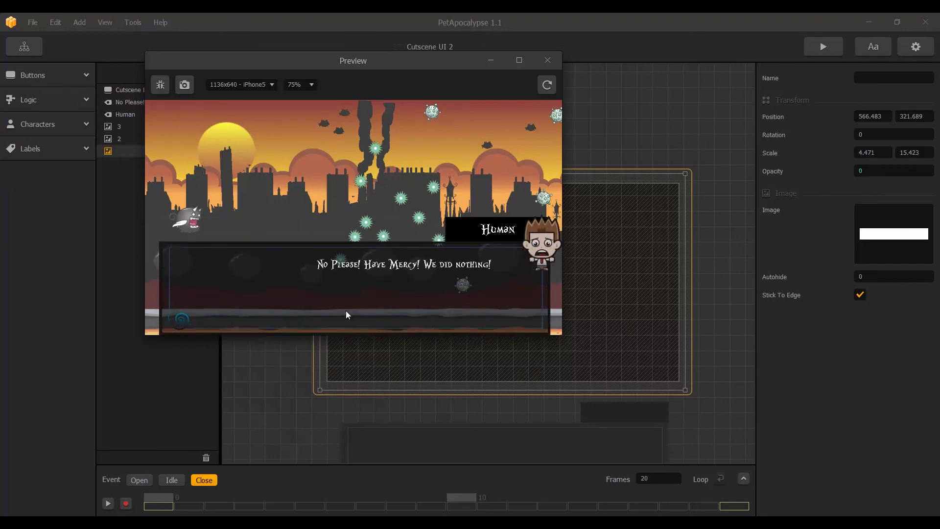
left_click(346, 310)
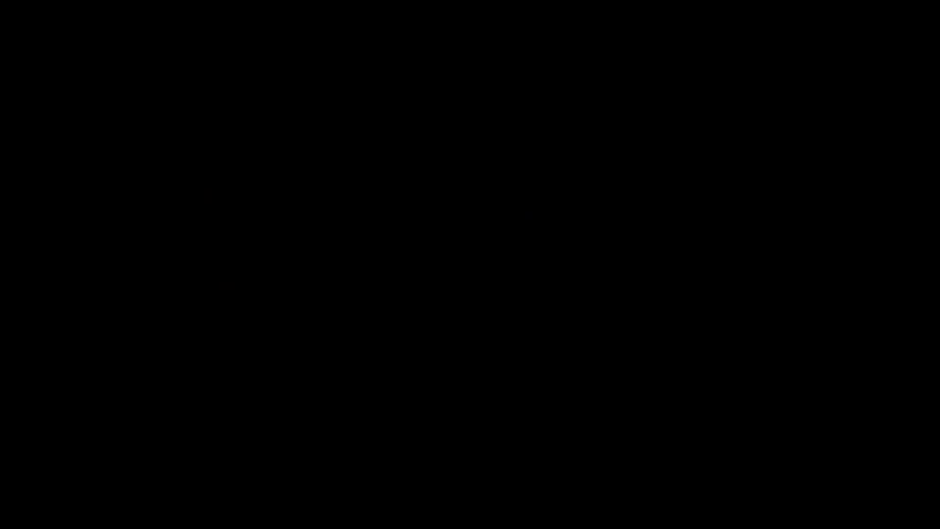